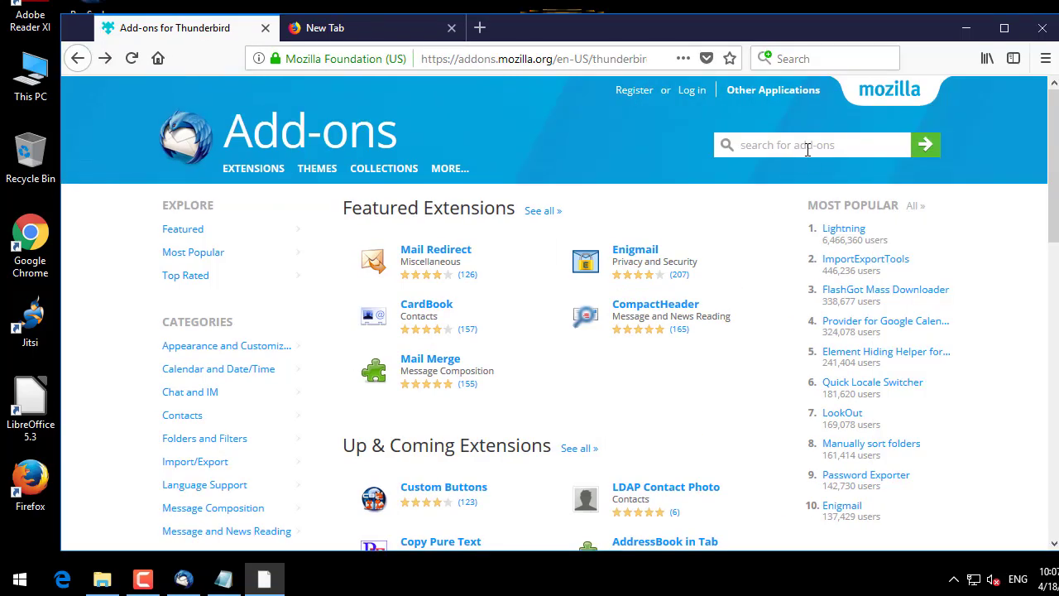
Step: Search add-ons for 'language pack' and save the English (US) language pack file
{"action": "left_click", "coordinate": [807, 150]}
{"action": "type", "text": "lang"}
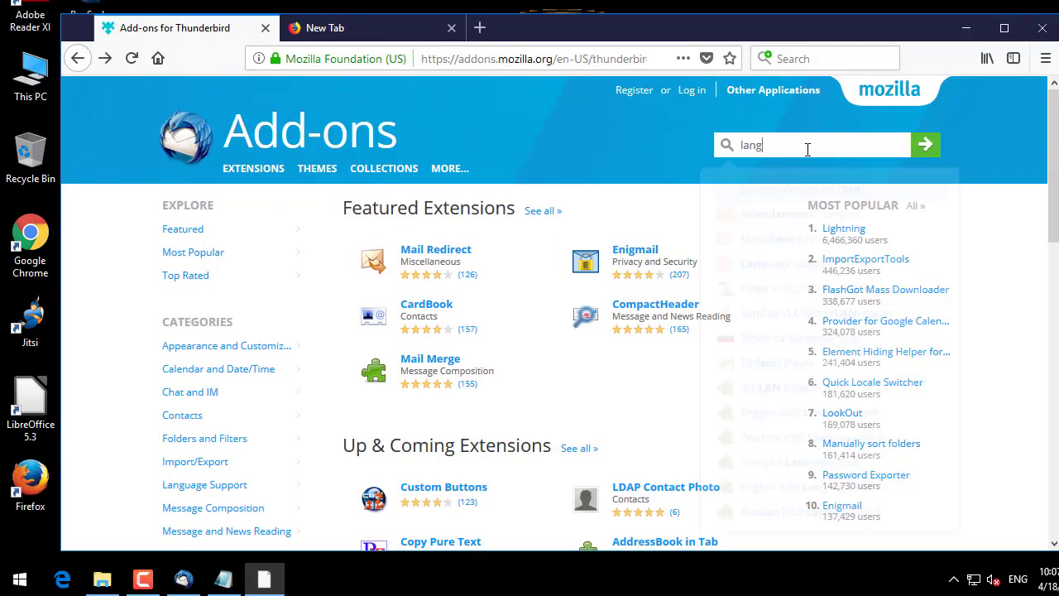
{"action": "type", "text": "uage"}
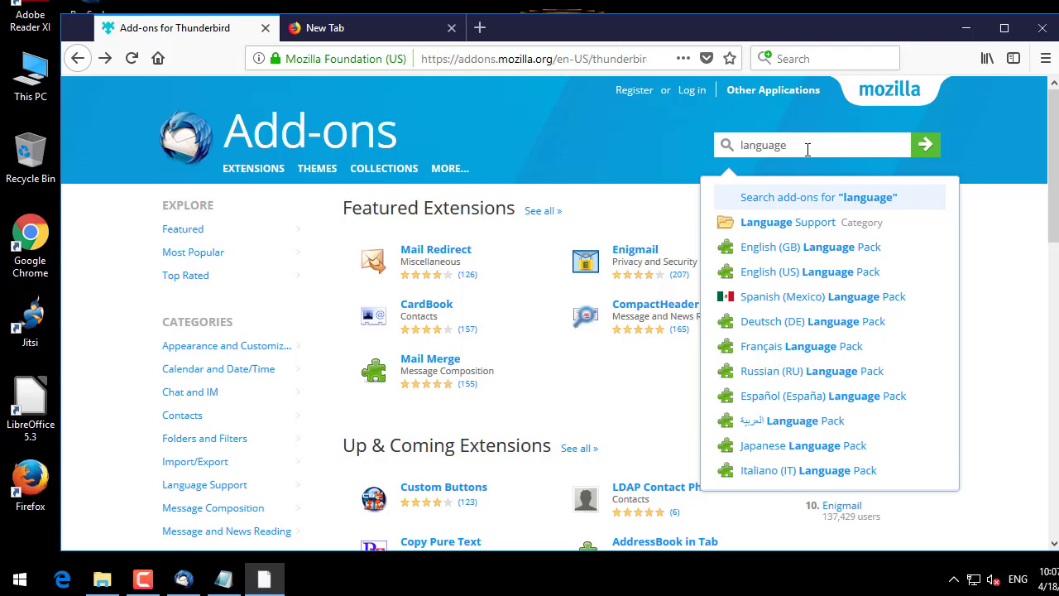
{"action": "type", "text": " pack"}
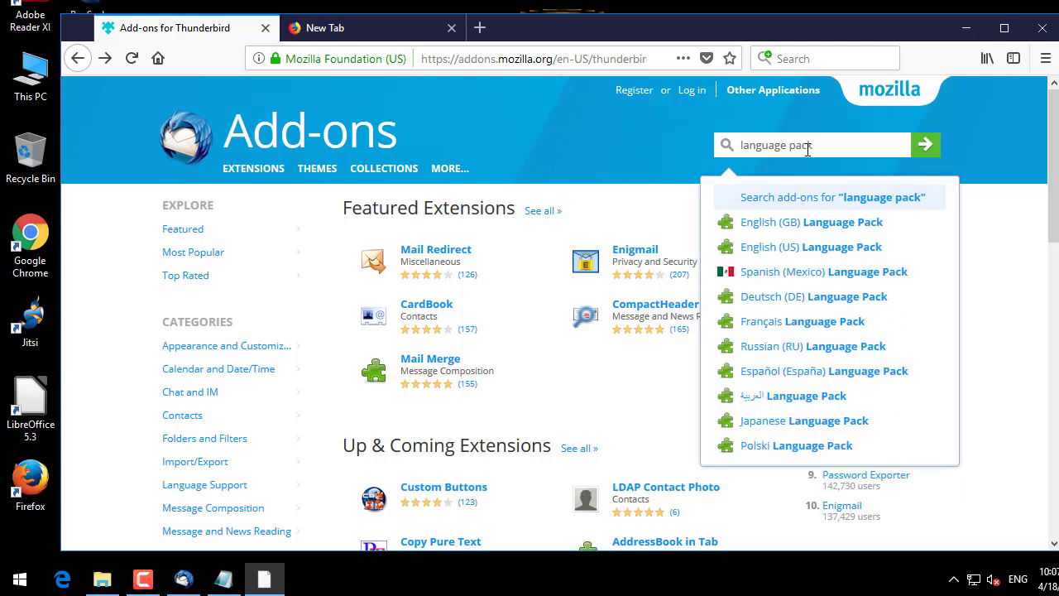
{"action": "key", "text": "Return"}
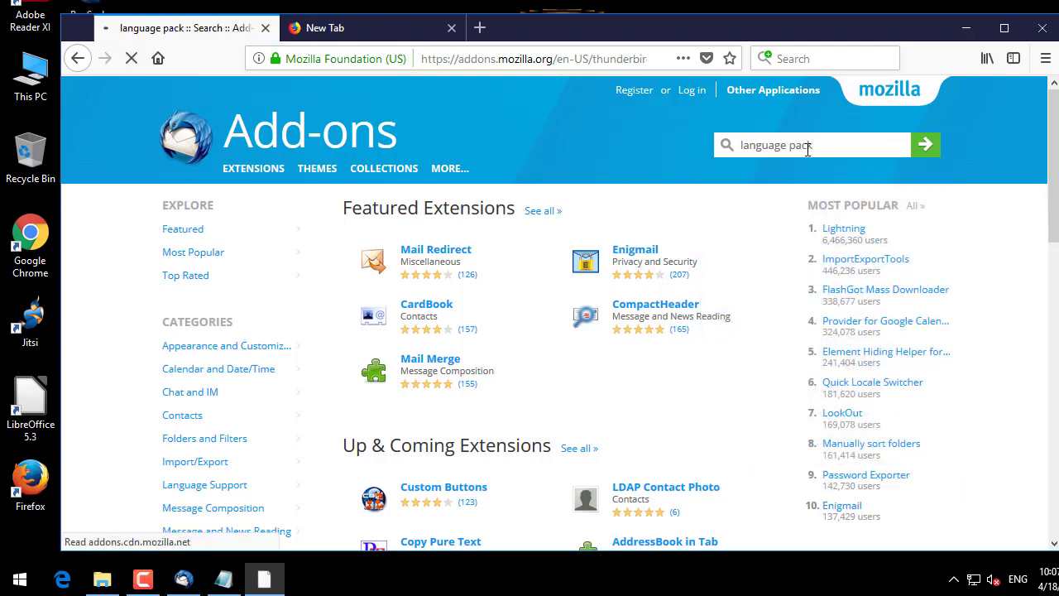
{"action": "scroll", "coordinate": [579, 387], "scroll_direction": "down", "scroll_amount": 4}
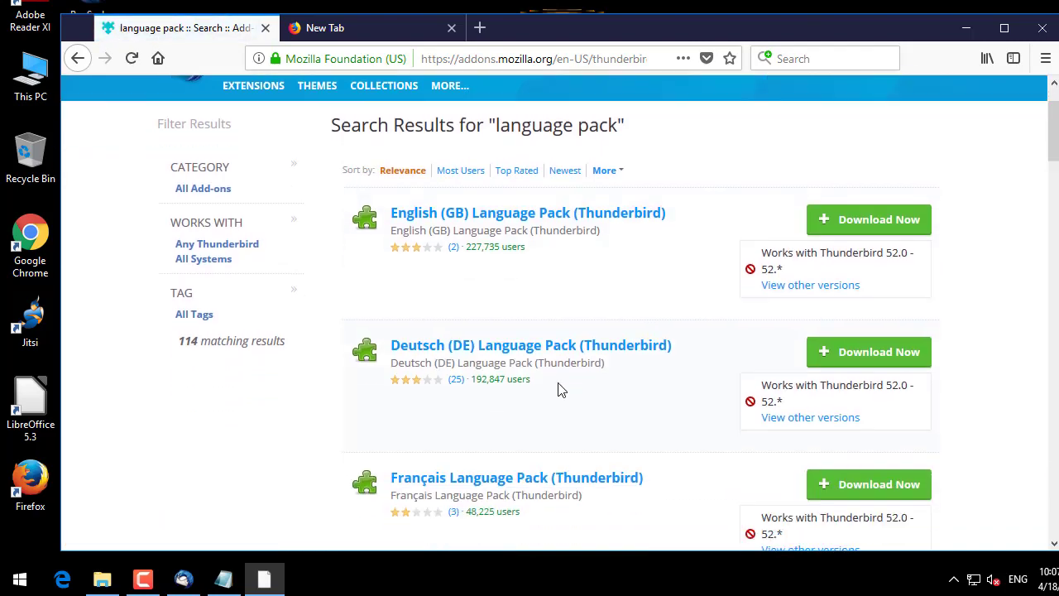
{"action": "scroll", "coordinate": [552, 405], "scroll_direction": "down", "scroll_amount": 2}
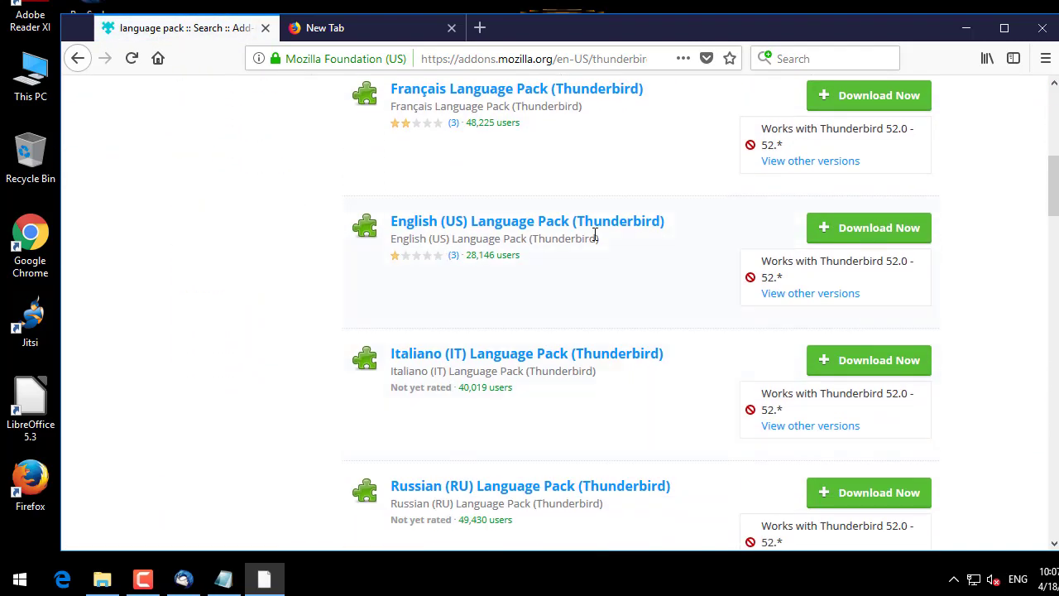
{"action": "left_click", "coordinate": [880, 238]}
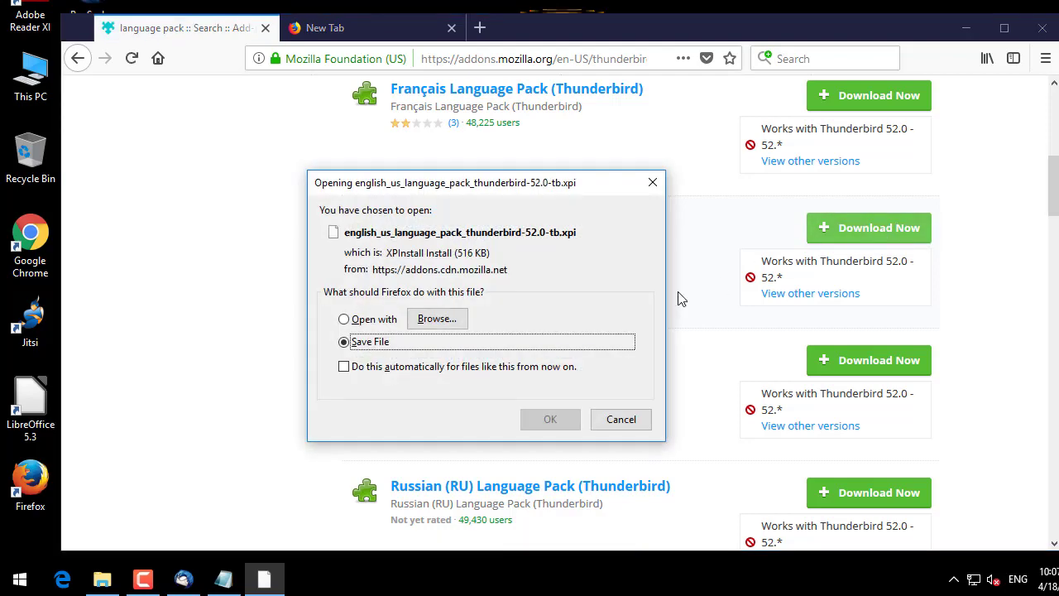
{"action": "left_click", "coordinate": [547, 420]}
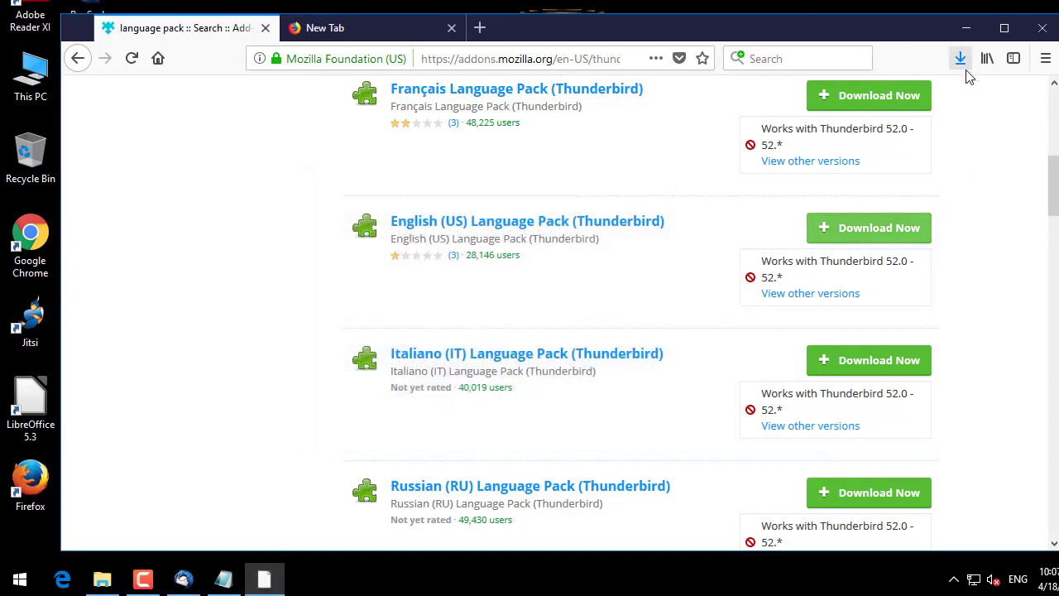
Step: Save the Chinese Simplified (zh-CN) language pack file as well
{"action": "scroll", "coordinate": [979, 275], "scroll_direction": "down", "scroll_amount": 10}
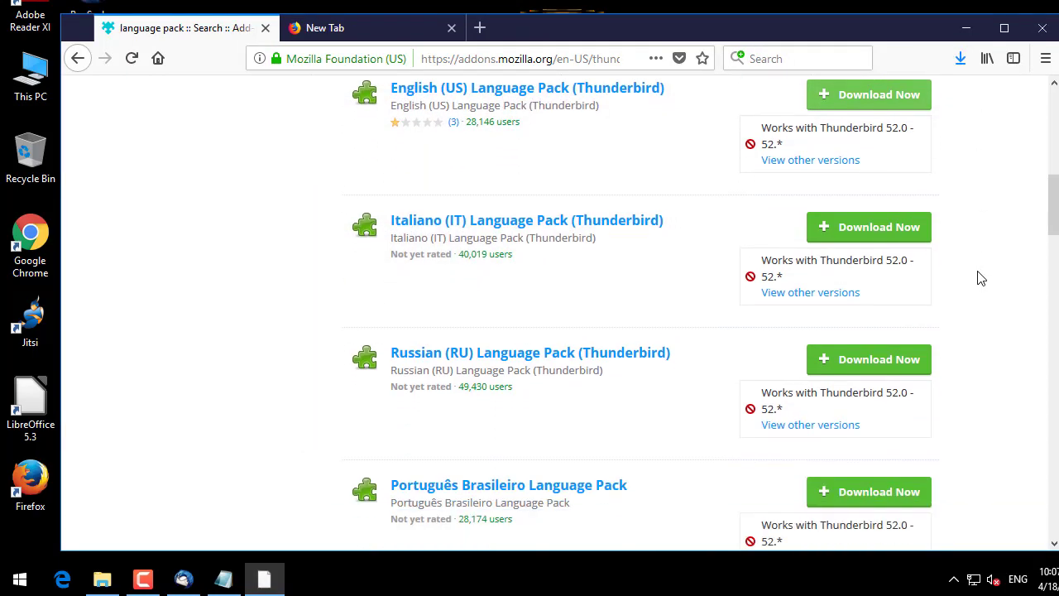
{"action": "scroll", "coordinate": [670, 414], "scroll_direction": "down", "scroll_amount": 8}
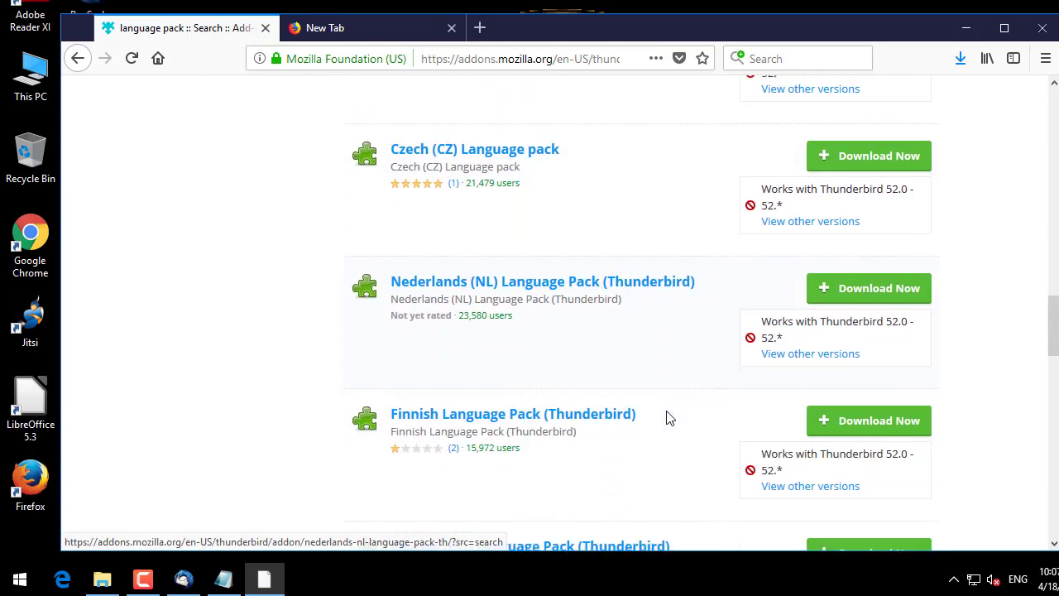
{"action": "scroll", "coordinate": [606, 423], "scroll_direction": "down", "scroll_amount": 1}
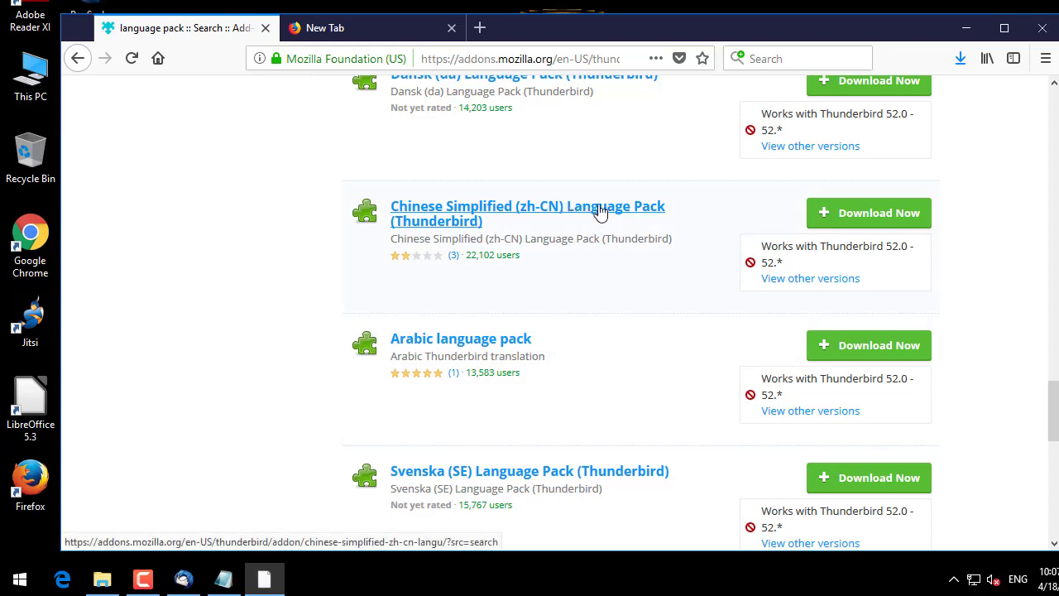
{"action": "left_click", "coordinate": [863, 215]}
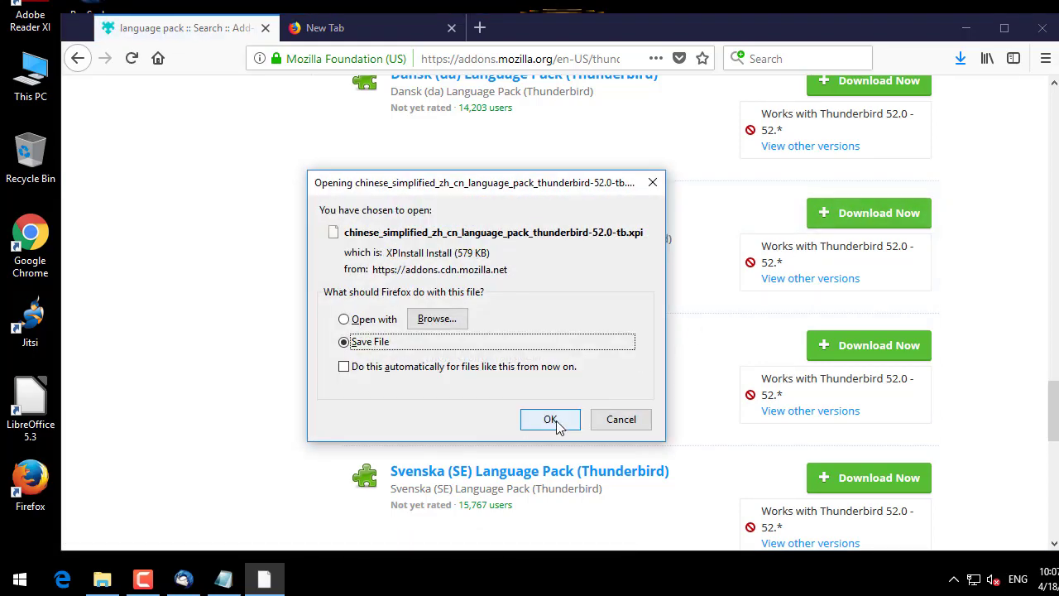
{"action": "left_click", "coordinate": [554, 421]}
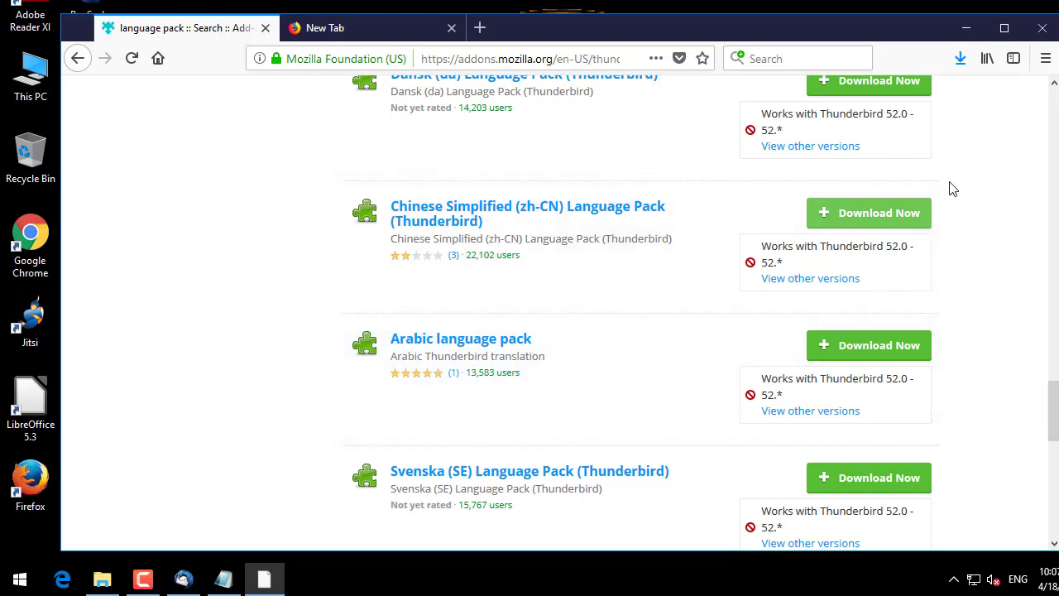
Step: Review the six .xpi files in Add-On_ThunderBird_Mail, then minimize that folder and Notepad
{"action": "left_click", "coordinate": [966, 32]}
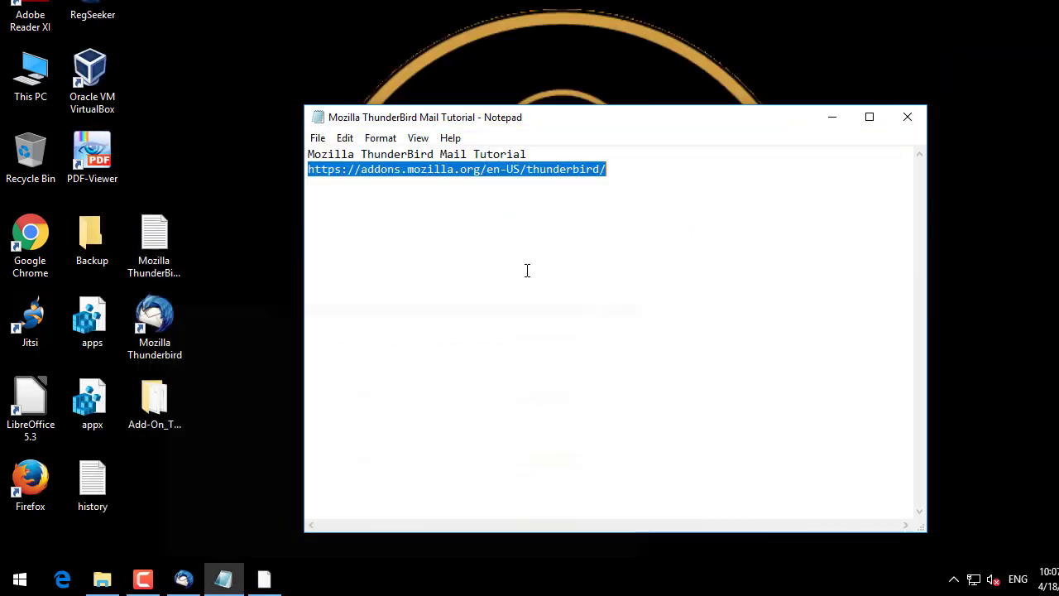
{"action": "double_click", "coordinate": [154, 422]}
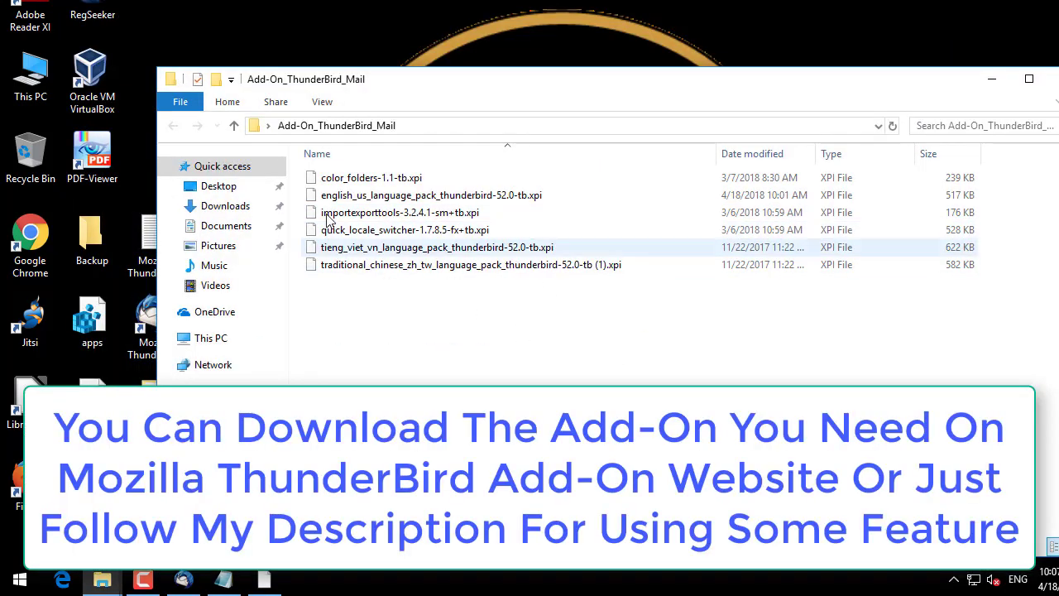
{"action": "left_click", "coordinate": [335, 179]}
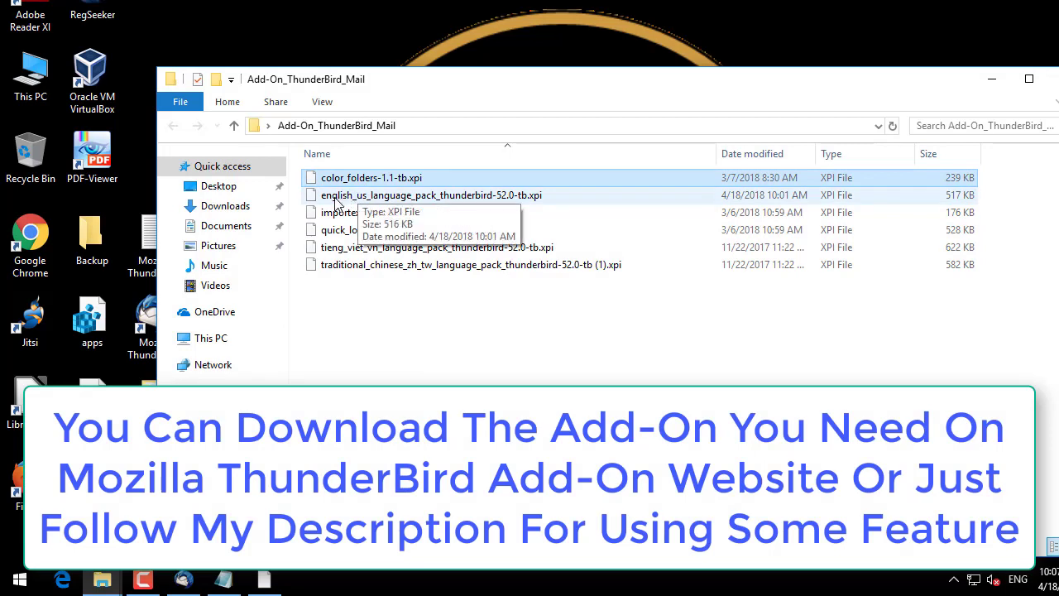
{"action": "left_click", "coordinate": [337, 200]}
{"action": "left_click", "coordinate": [349, 215]}
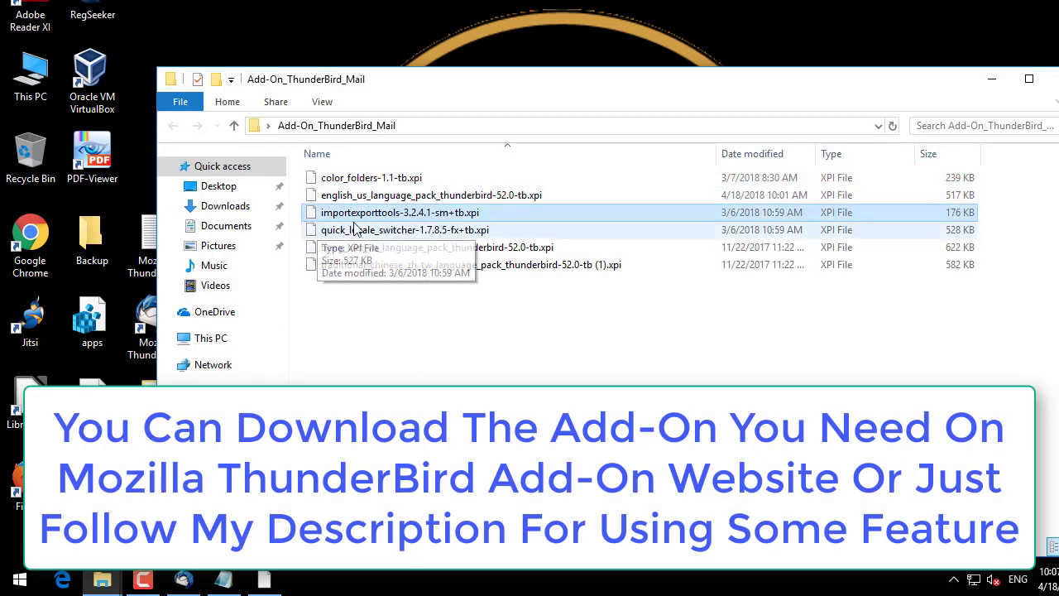
{"action": "left_click", "coordinate": [368, 231]}
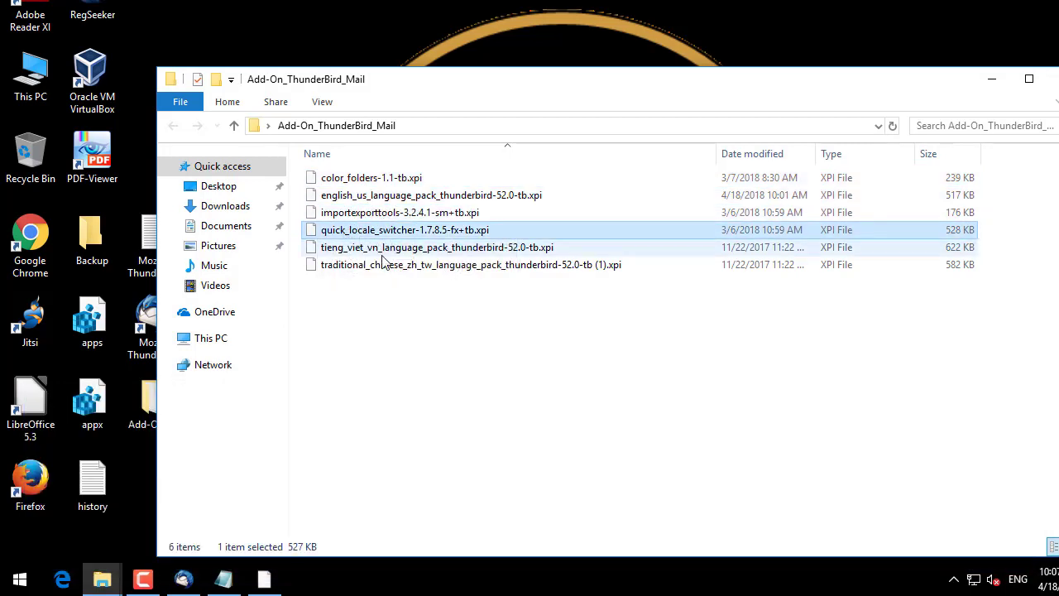
{"action": "left_click", "coordinate": [351, 249]}
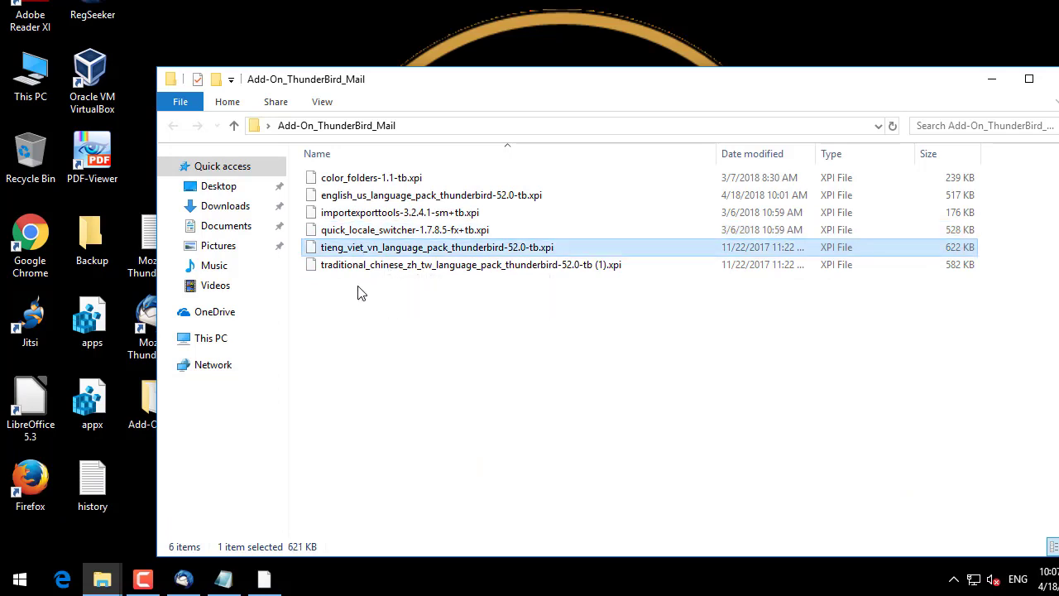
{"action": "left_click", "coordinate": [382, 268]}
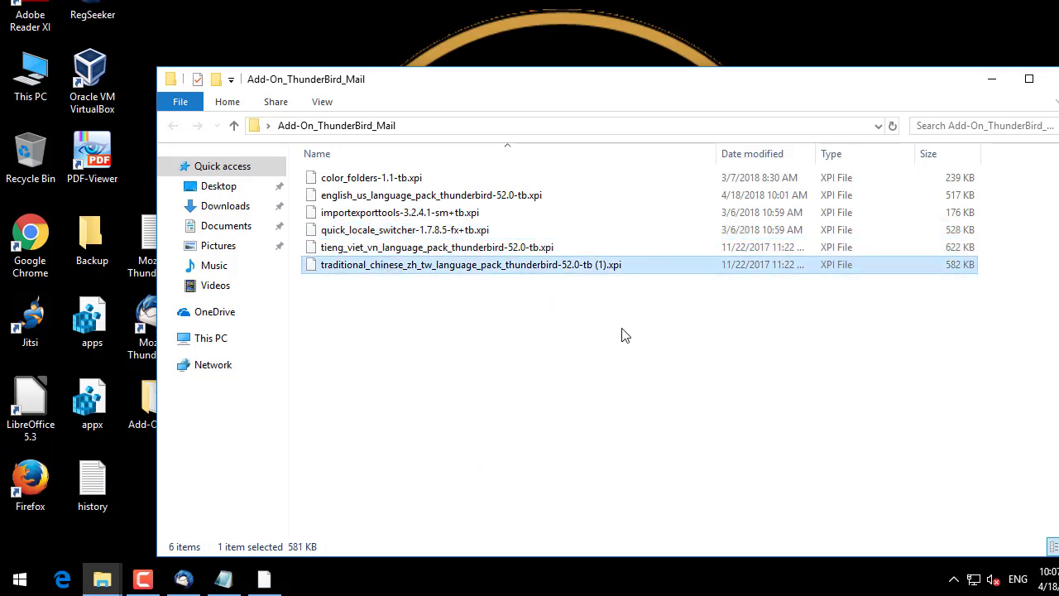
{"action": "left_click", "coordinate": [993, 79]}
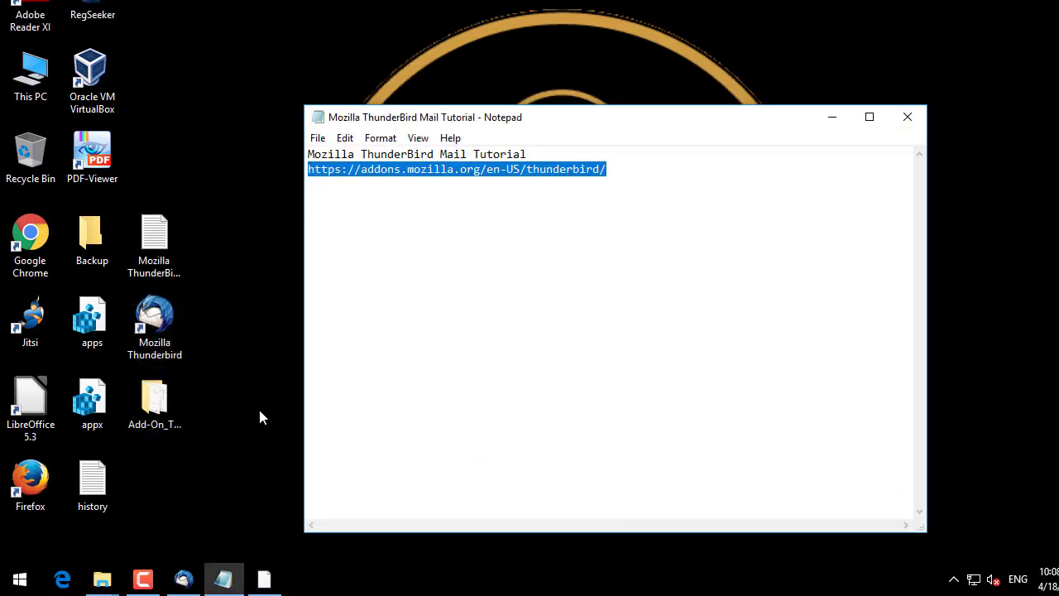
{"action": "left_click", "coordinate": [722, 171]}
Step: Launch Thunderbird from its desktop shortcut and show the Add-ons Manager tools list
{"action": "left_click", "coordinate": [833, 122]}
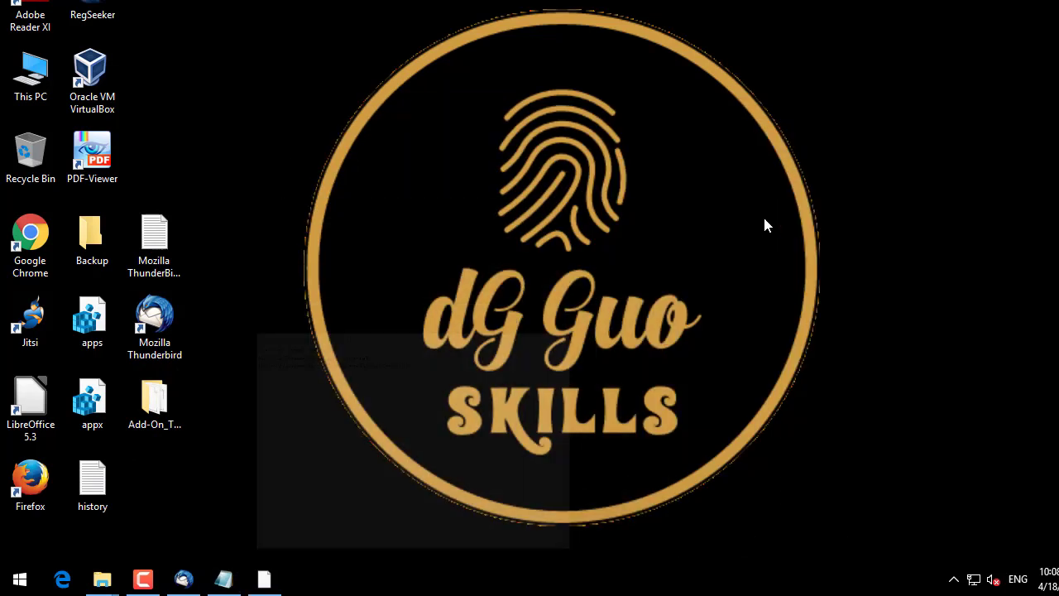
{"action": "left_click", "coordinate": [154, 321]}
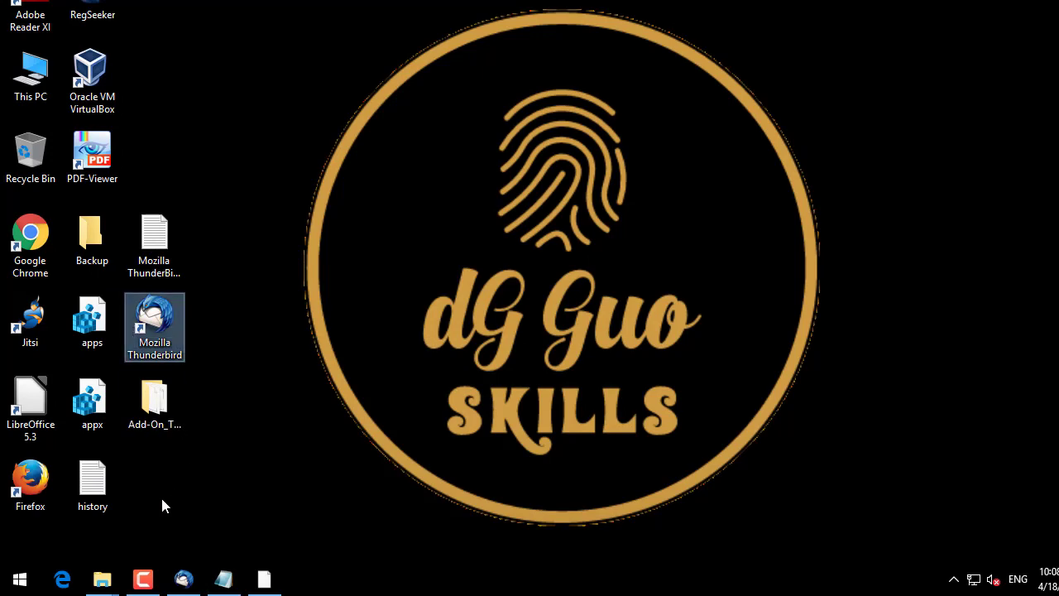
{"action": "left_click", "coordinate": [178, 576]}
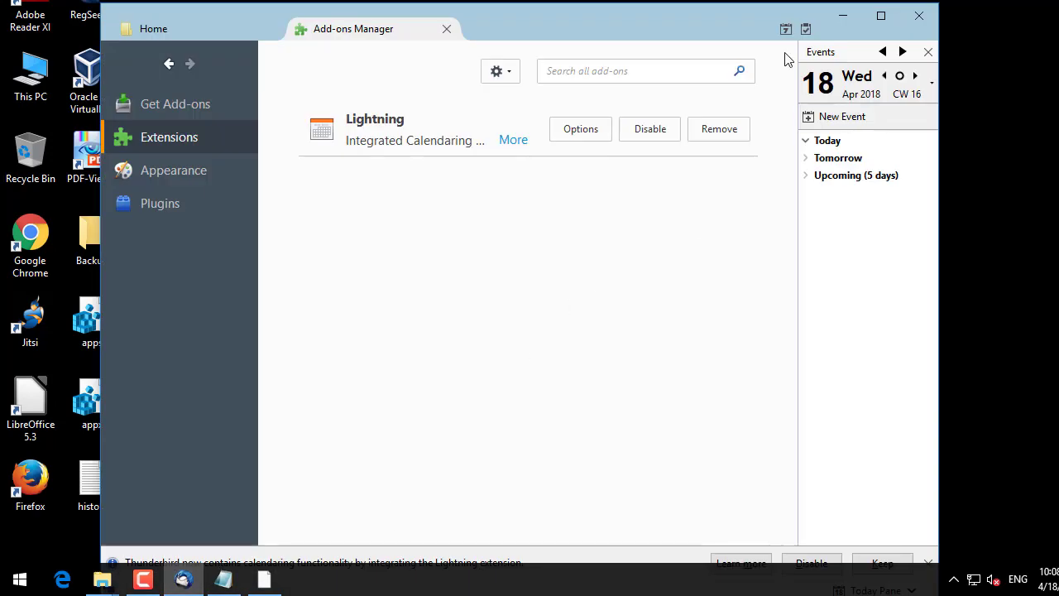
{"action": "left_click", "coordinate": [498, 72]}
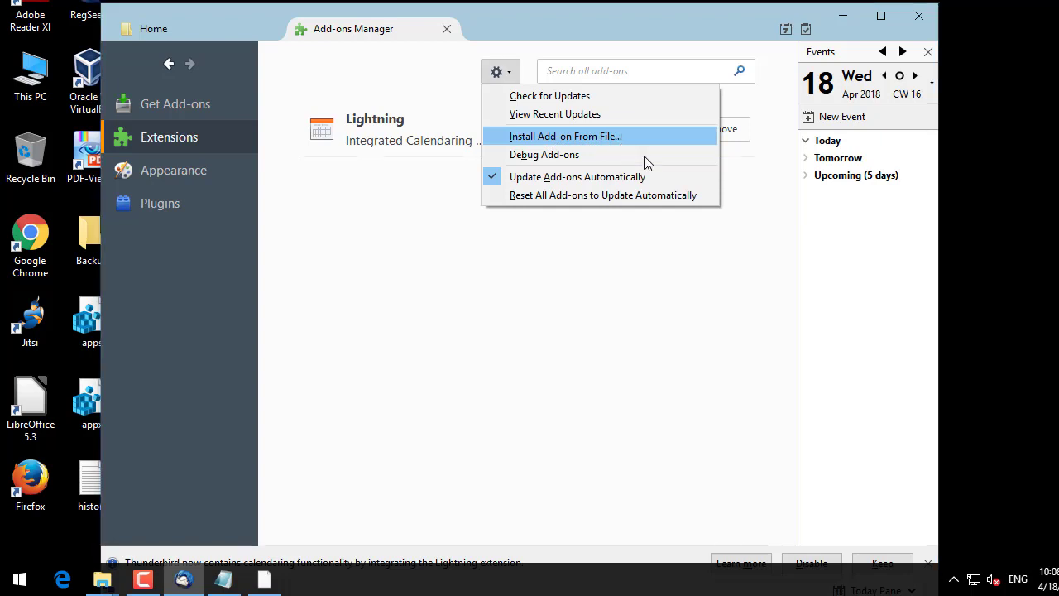
Step: Install all six .xpi add-ons from the Add-On_ThunderBird_Mail folder and restart Thunderbird
{"action": "key", "text": "Return"}
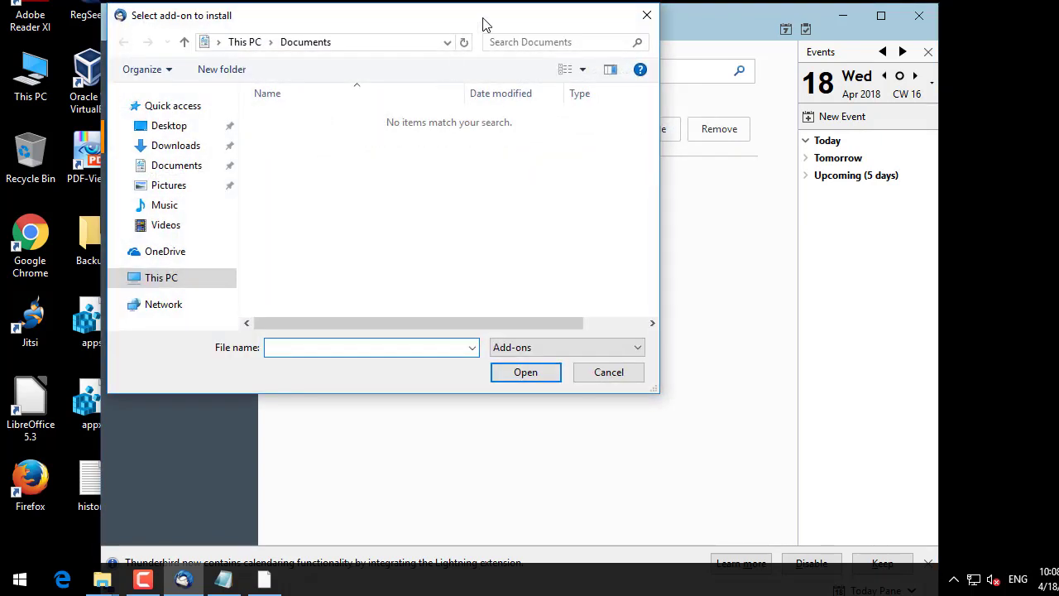
{"action": "left_click_drag", "start_coordinate": [486, 25], "coordinate": [600, 126]}
{"action": "left_click", "coordinate": [279, 228]}
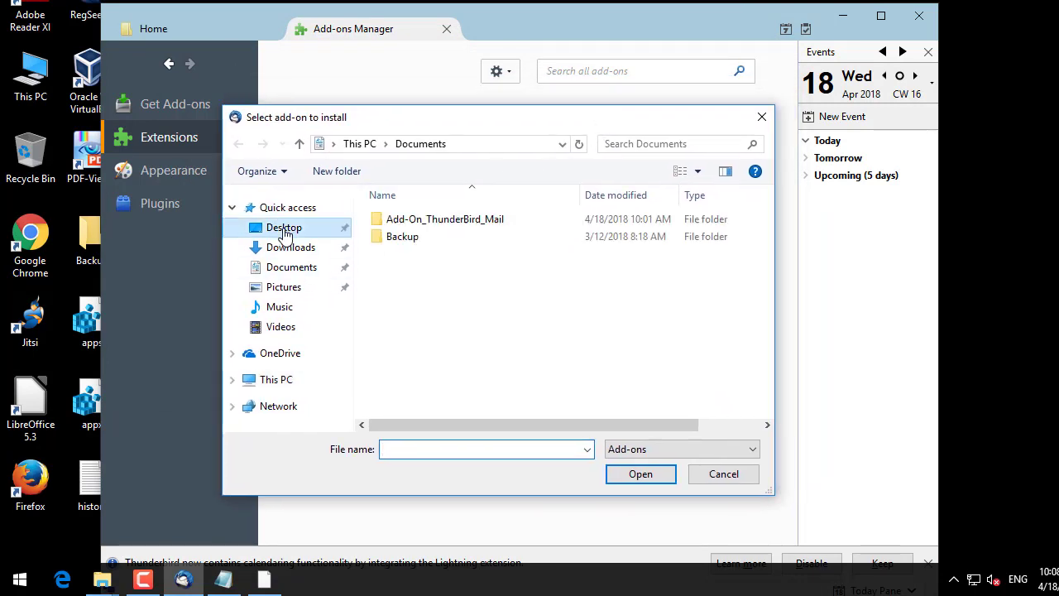
{"action": "double_click", "coordinate": [420, 219]}
{"action": "left_click_drag", "start_coordinate": [553, 344], "coordinate": [374, 215]}
{"action": "left_click", "coordinate": [641, 475]}
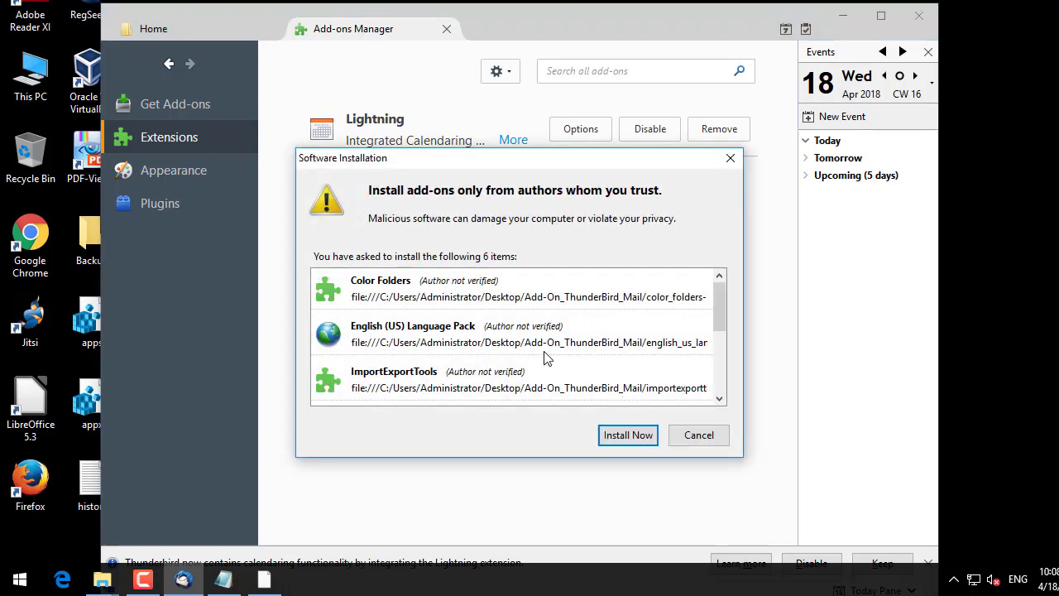
{"action": "left_click", "coordinate": [632, 438]}
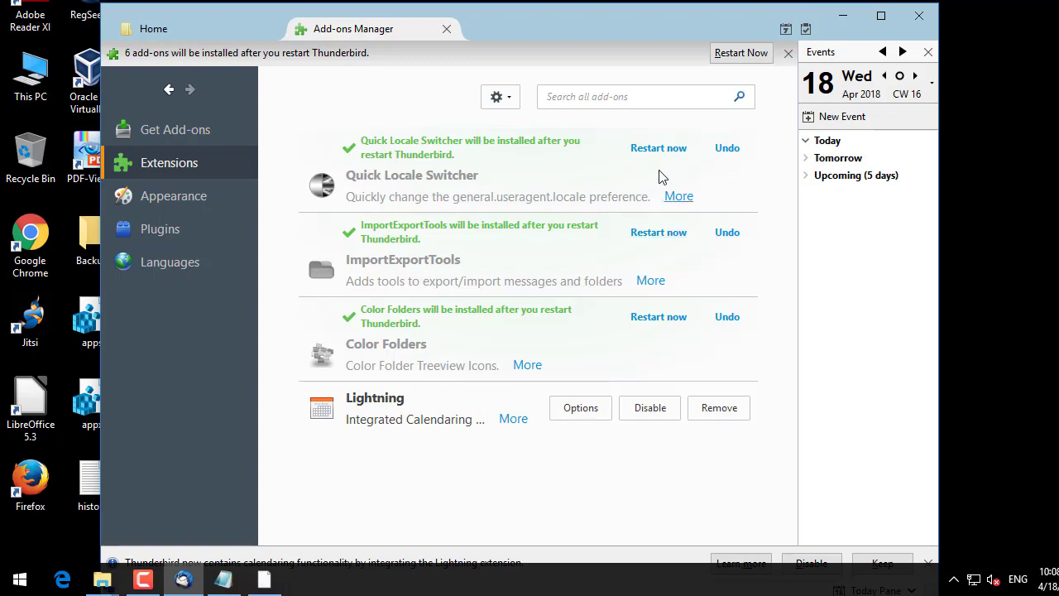
{"action": "left_click", "coordinate": [667, 151]}
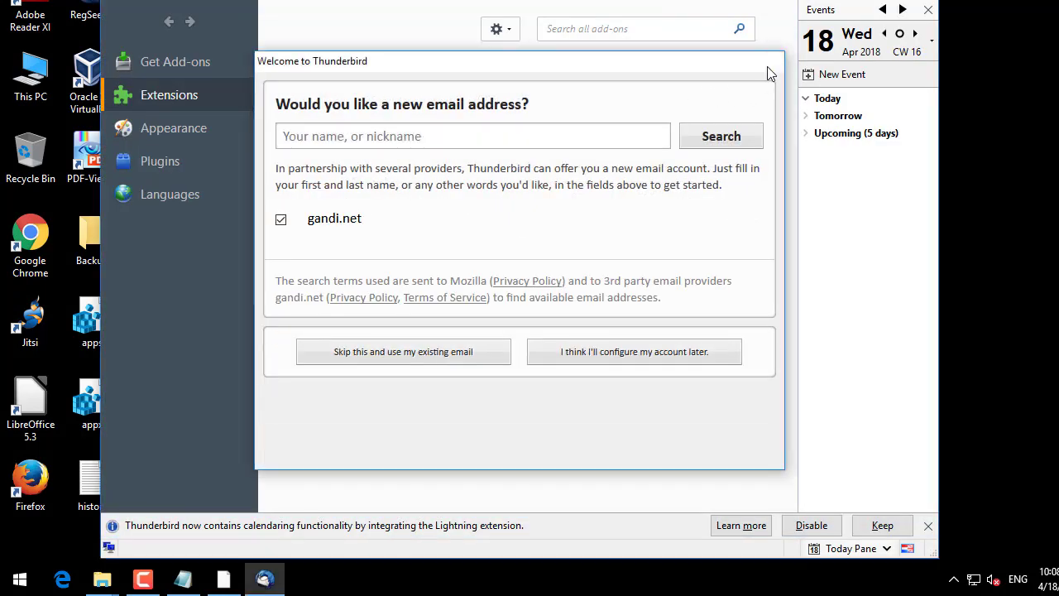
Step: Dismiss the new-address offer and check in About Thunderbird that the version is 52.7.0
{"action": "left_click", "coordinate": [770, 61]}
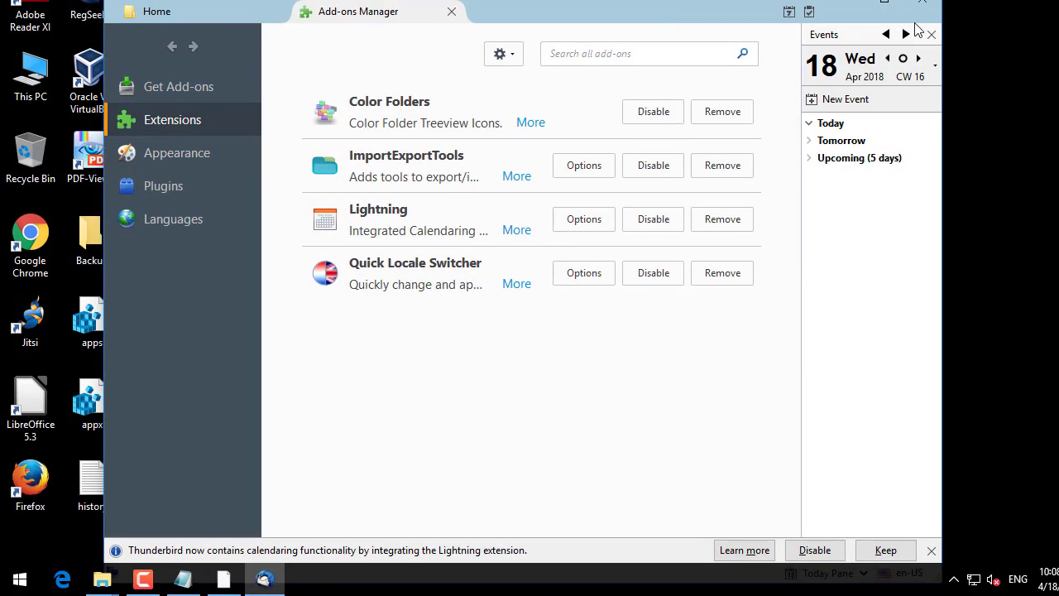
{"action": "left_click", "coordinate": [185, 11]}
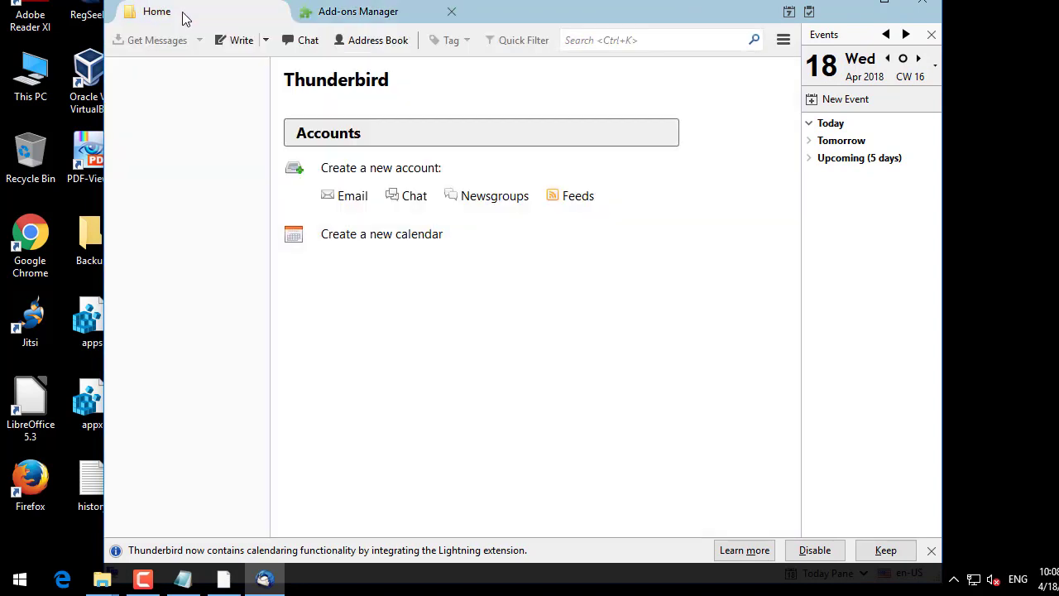
{"action": "left_click", "coordinate": [782, 41]}
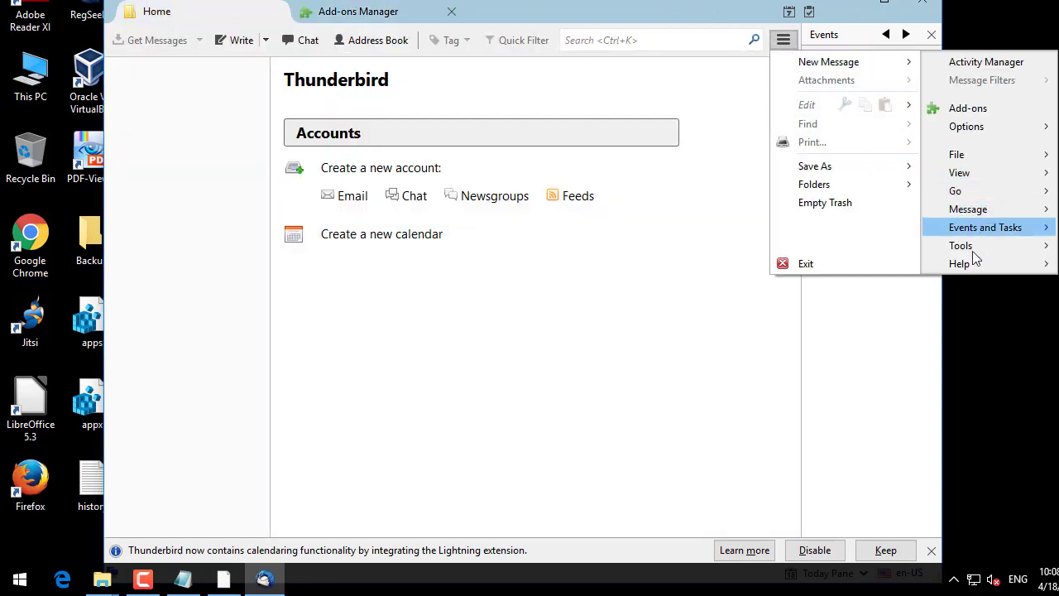
{"action": "mouse_move", "coordinate": [966, 262]}
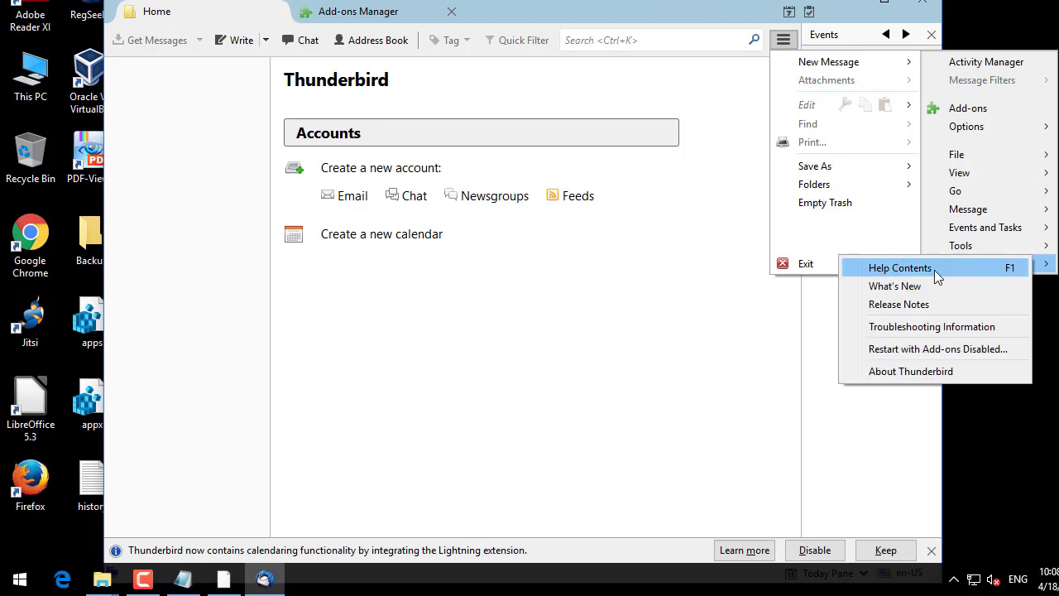
{"action": "left_click", "coordinate": [897, 373]}
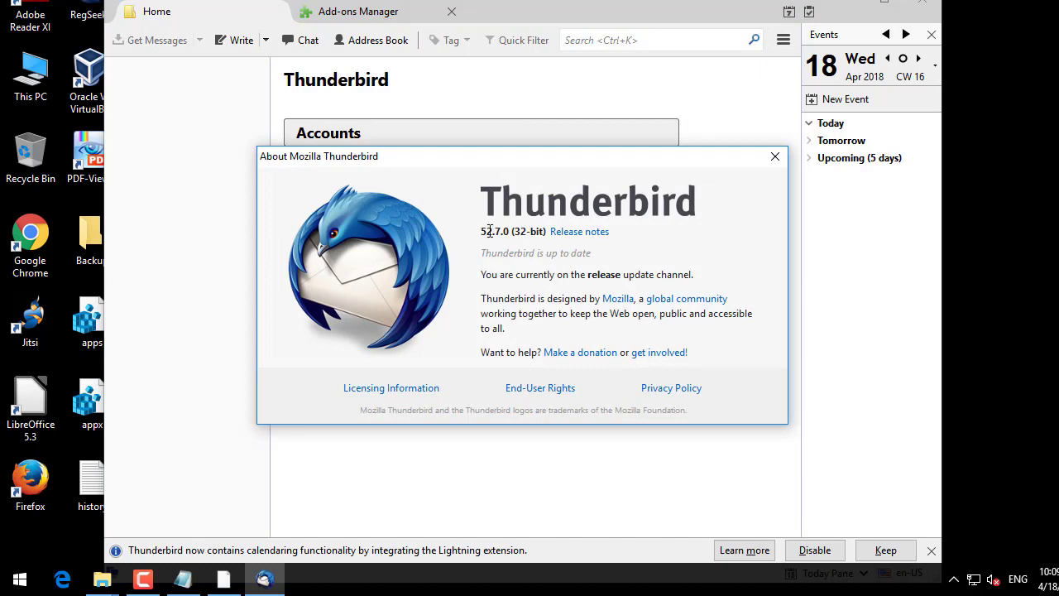
{"action": "left_click", "coordinate": [780, 159]}
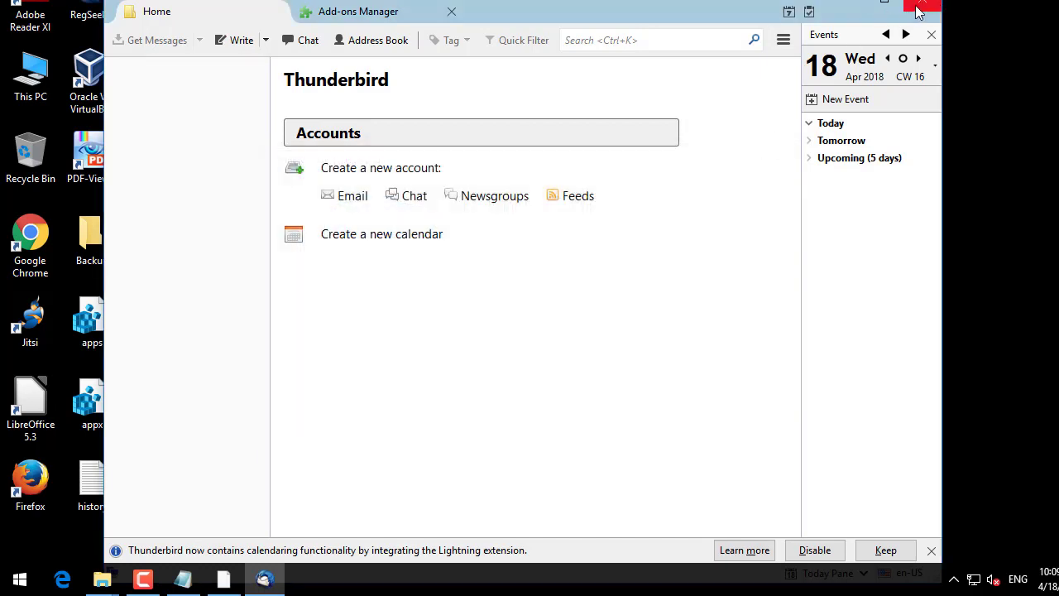
Step: Close the Add-ons Manager tab and reopen Add-ons from the main menu
{"action": "left_click", "coordinate": [408, 19]}
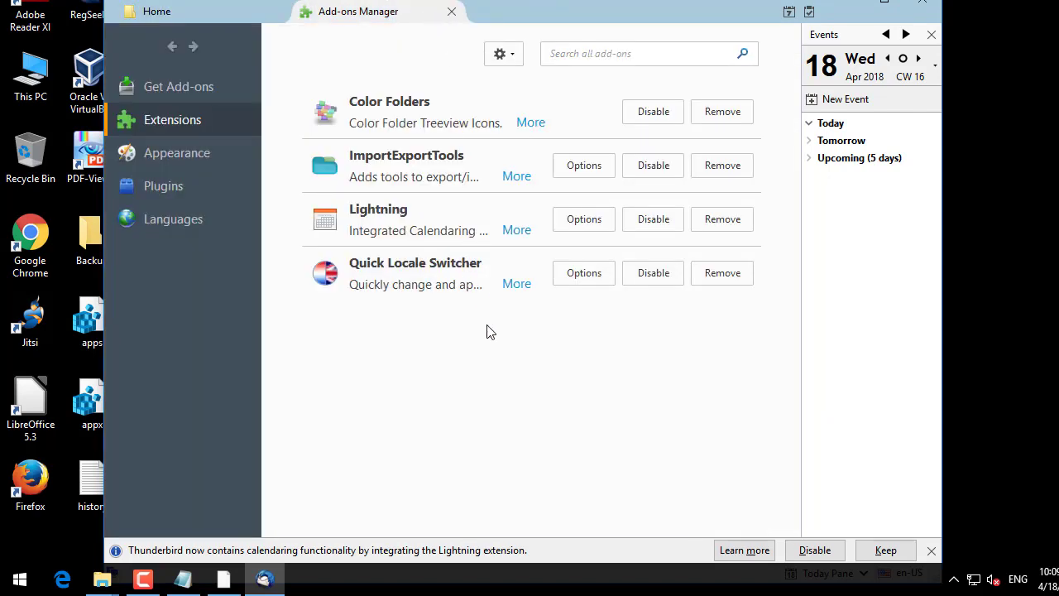
{"action": "left_click", "coordinate": [451, 12]}
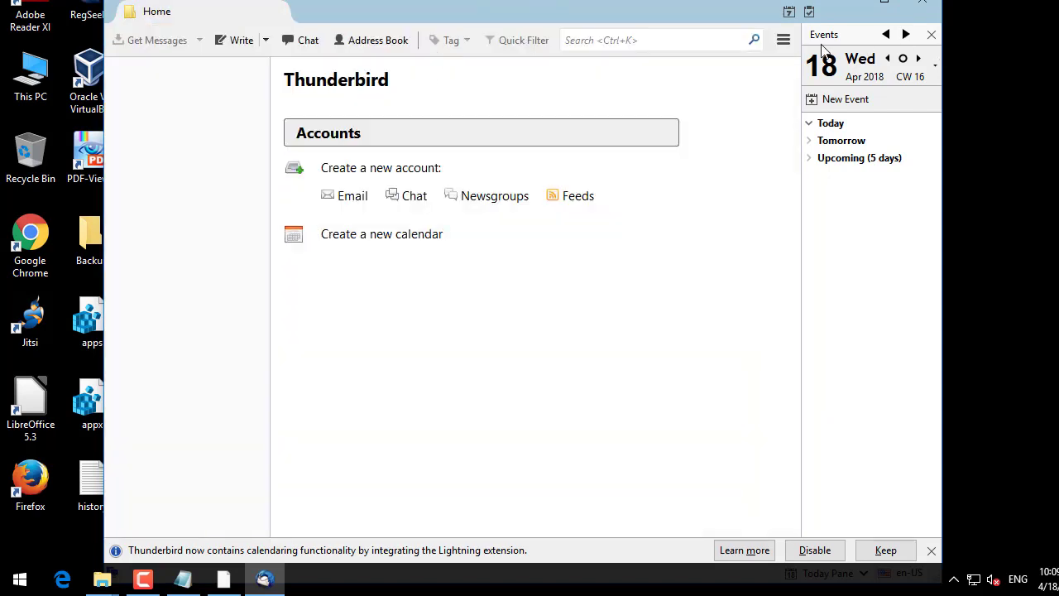
{"action": "left_click", "coordinate": [783, 39]}
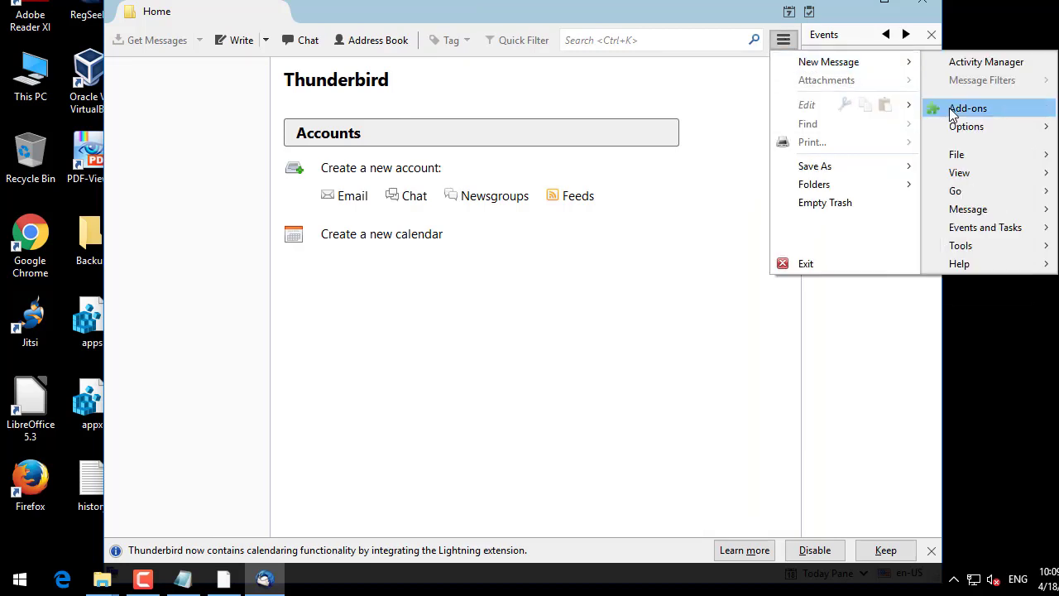
{"action": "left_click", "coordinate": [966, 108]}
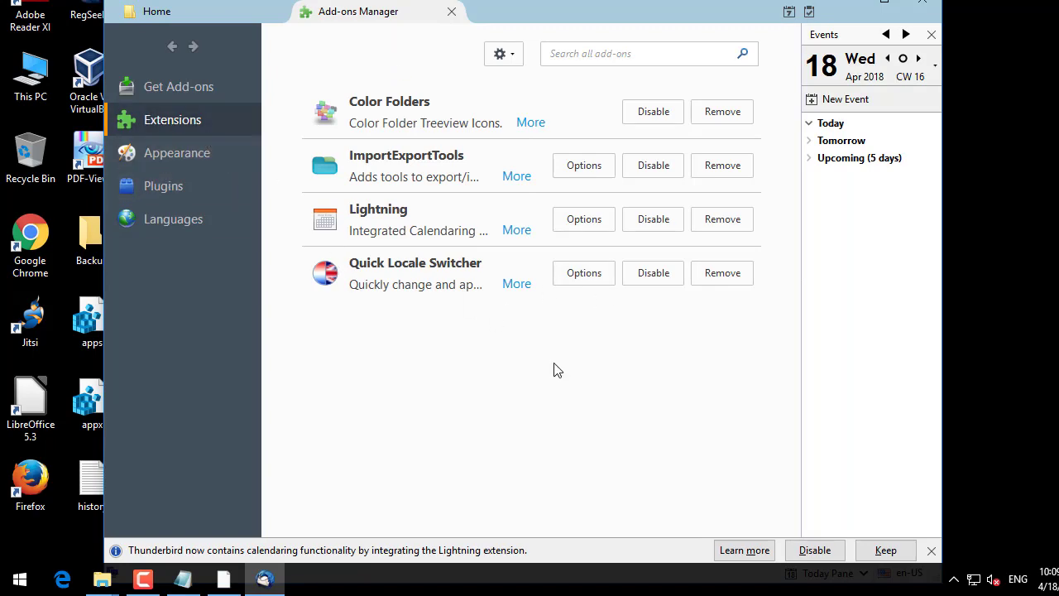
Step: In Quick Locale Switcher options, enable switching the User Interface Language
{"action": "left_click", "coordinate": [597, 275]}
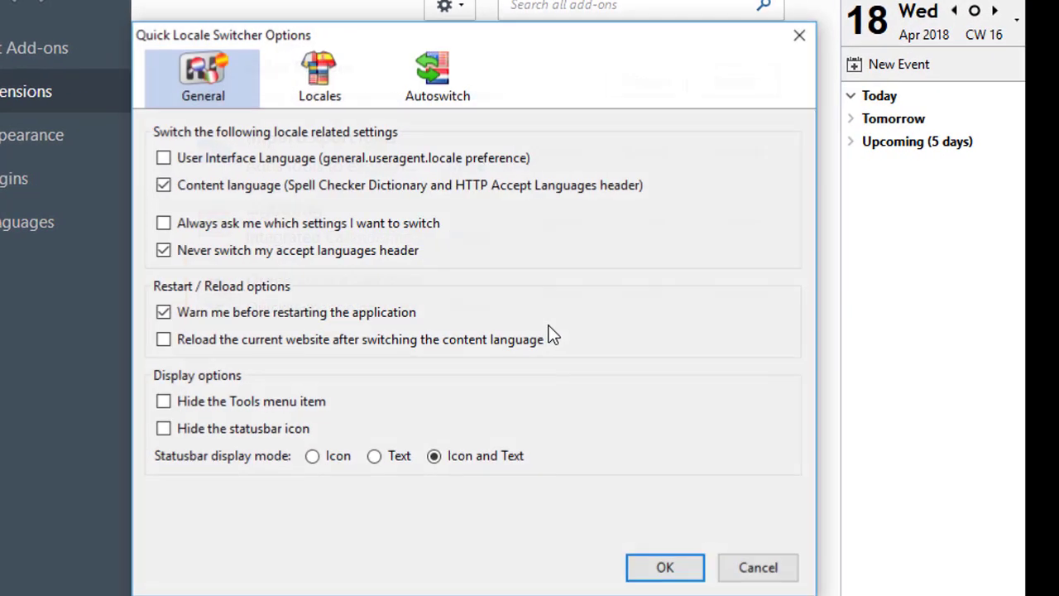
{"action": "left_click", "coordinate": [162, 157]}
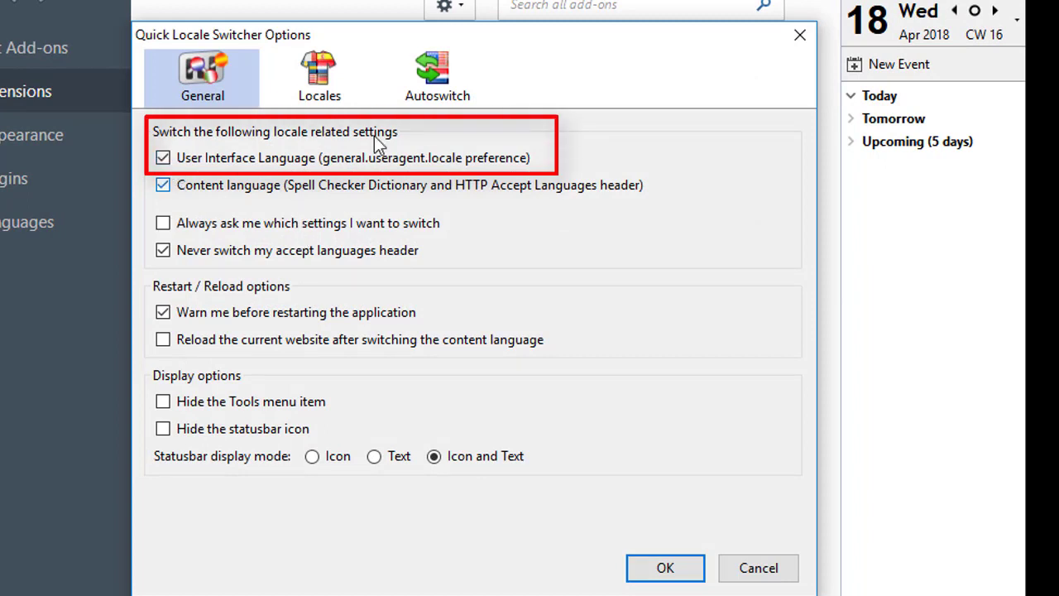
{"action": "left_click", "coordinate": [320, 74]}
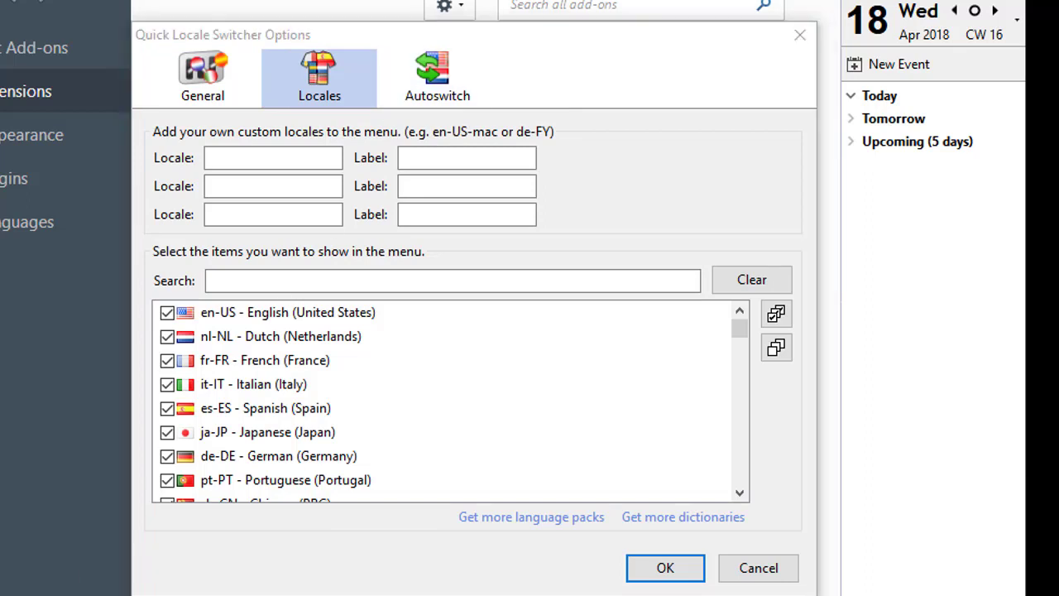
{"action": "left_click", "coordinate": [668, 35]}
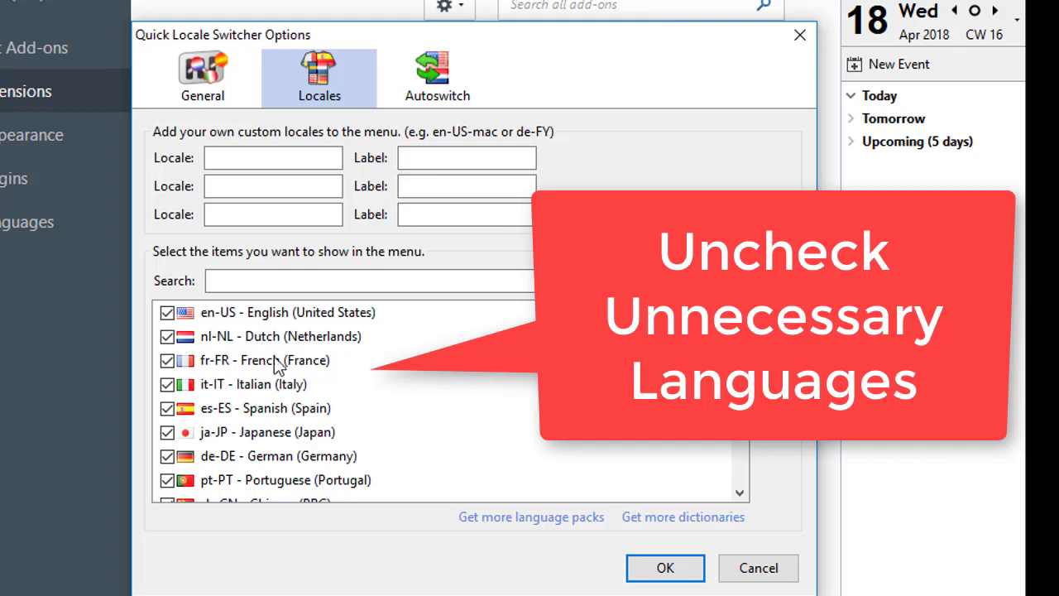
Step: Untick nl-NL, fr-FR, it-IT, es-ES, ja-JP, de-DE, pt-PT, ru-RU and zh-CN in the locale list
{"action": "scroll", "coordinate": [241, 362], "scroll_direction": "down", "scroll_amount": 3}
{"action": "scroll", "coordinate": [246, 378], "scroll_direction": "up", "scroll_amount": 3}
{"action": "left_click", "coordinate": [167, 337]}
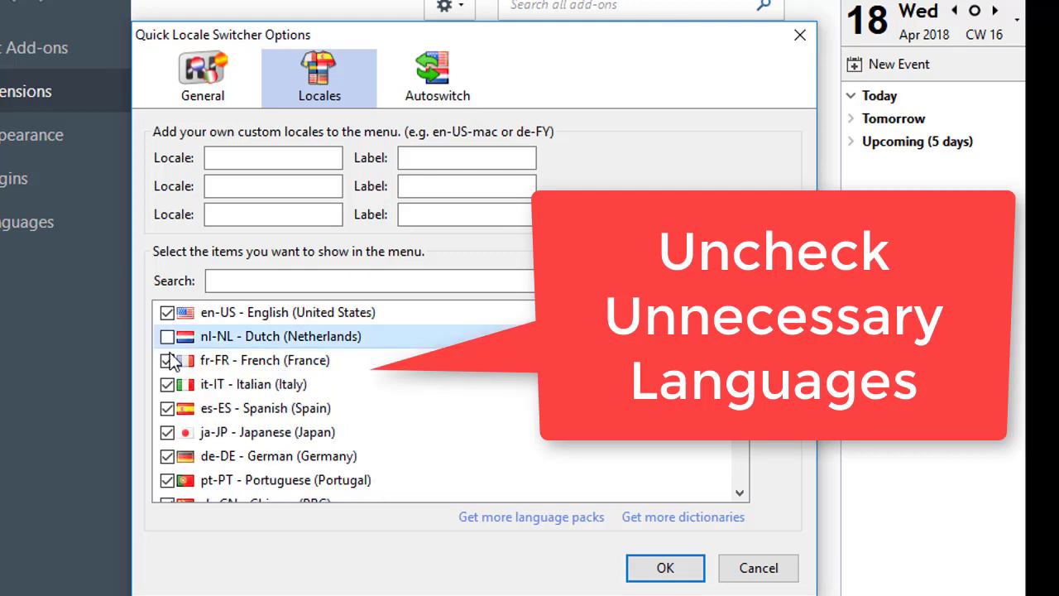
{"action": "left_click", "coordinate": [167, 360]}
{"action": "left_click", "coordinate": [167, 384]}
{"action": "left_click", "coordinate": [167, 407]}
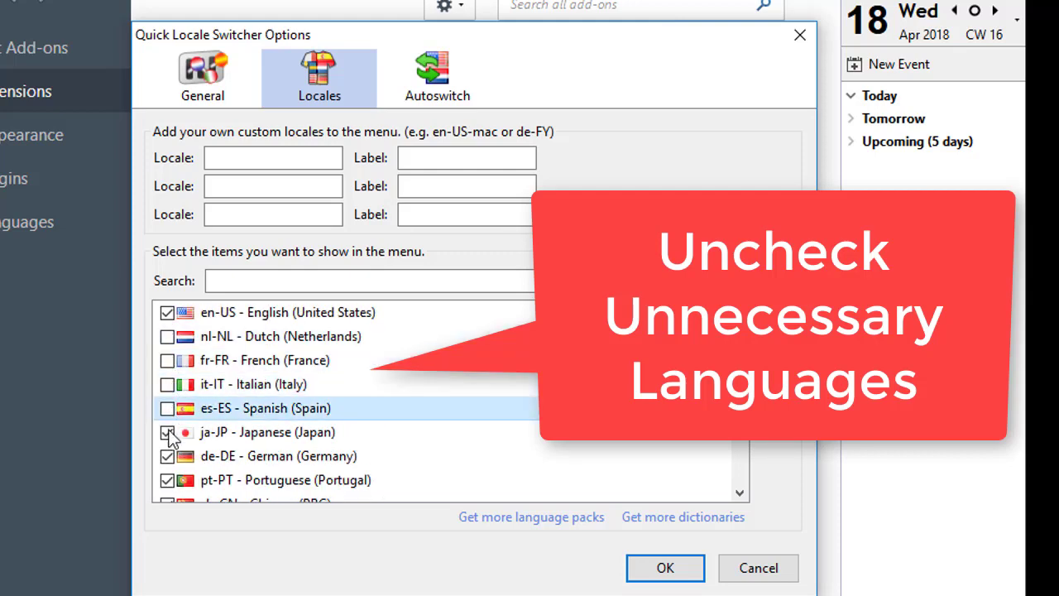
{"action": "left_click", "coordinate": [167, 432]}
{"action": "left_click", "coordinate": [167, 456]}
{"action": "scroll", "coordinate": [188, 380], "scroll_direction": "down", "scroll_amount": 2}
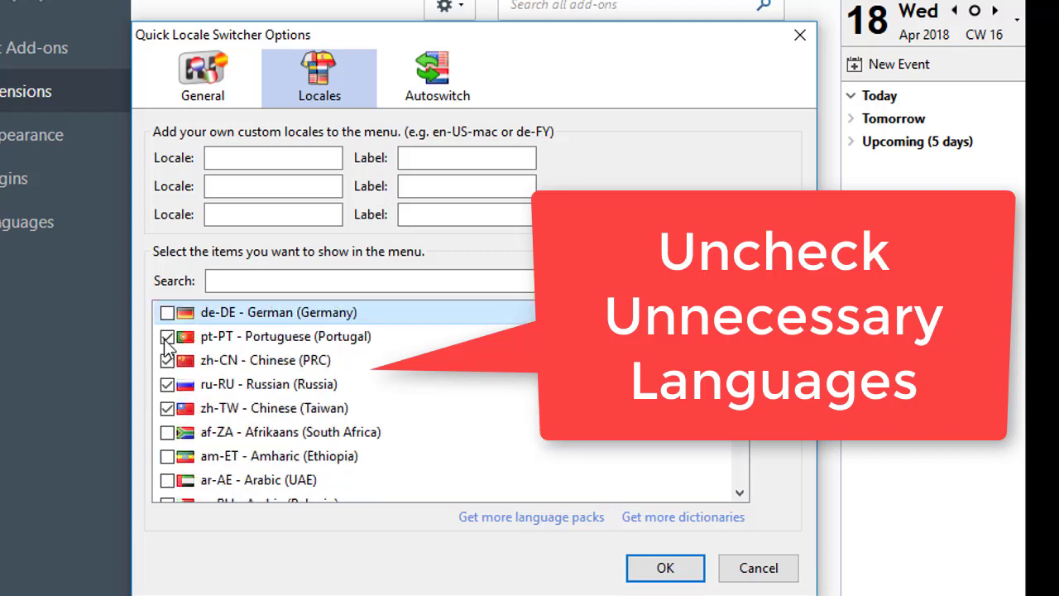
{"action": "left_click", "coordinate": [166, 337]}
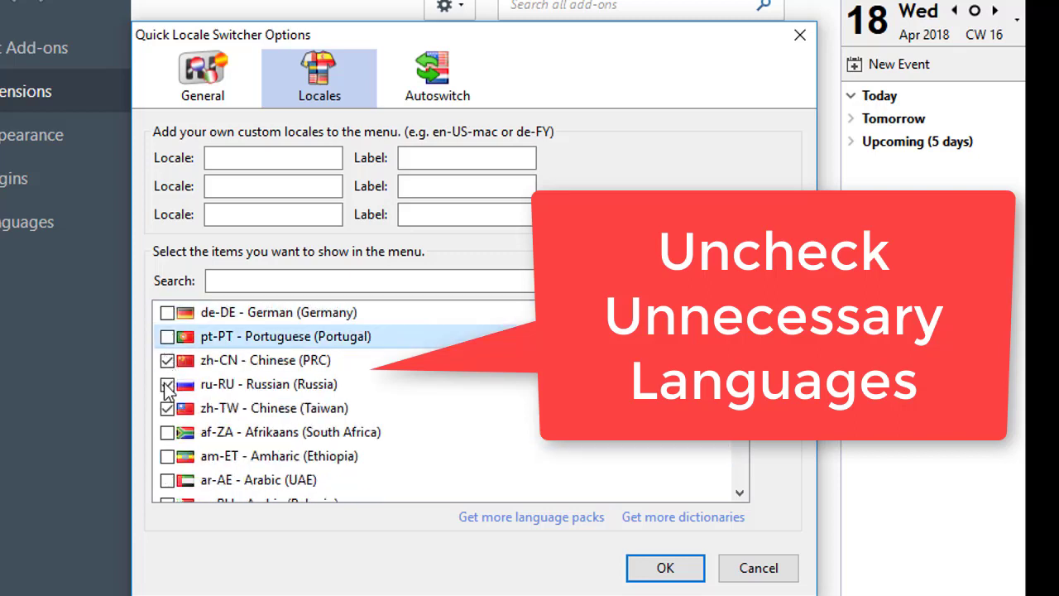
{"action": "left_click", "coordinate": [167, 384]}
{"action": "left_click", "coordinate": [167, 359]}
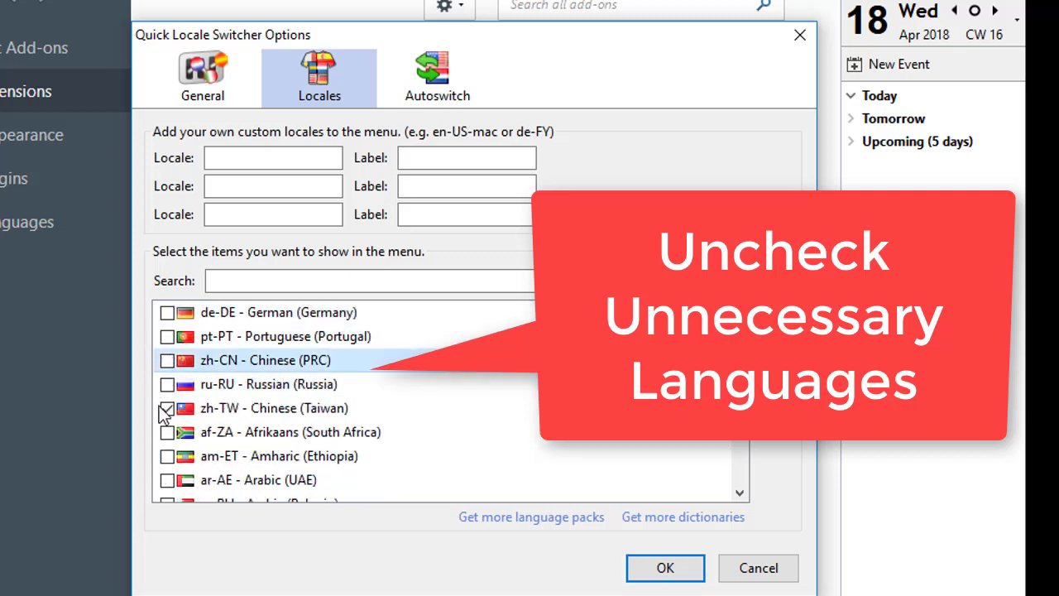
Step: Tick vi-VN in the locale list and save the switcher options
{"action": "scroll", "coordinate": [211, 426], "scroll_direction": "down", "scroll_amount": 6}
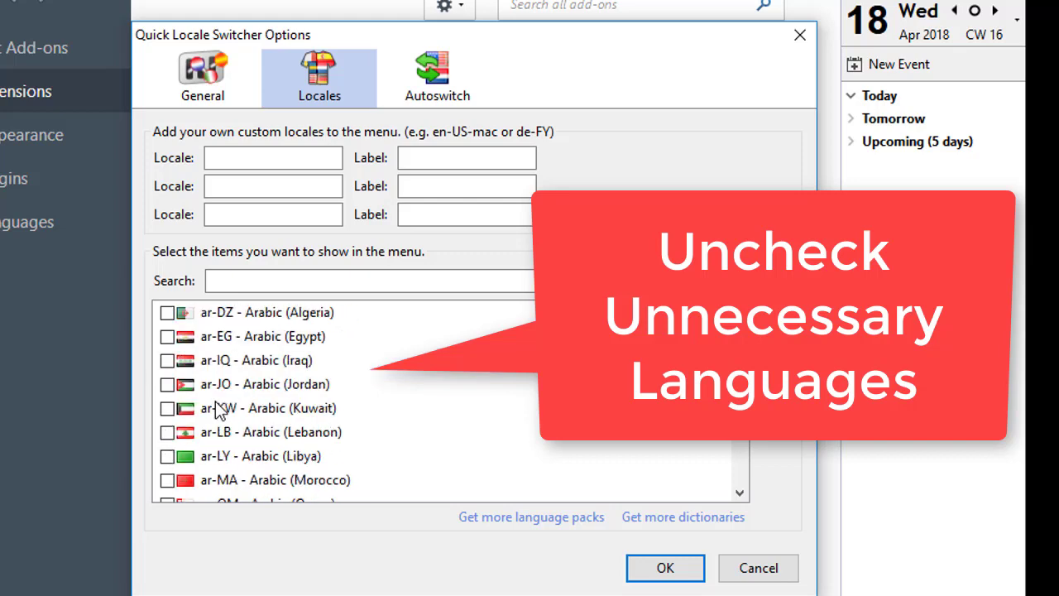
{"action": "scroll", "coordinate": [215, 422], "scroll_direction": "down", "scroll_amount": 12}
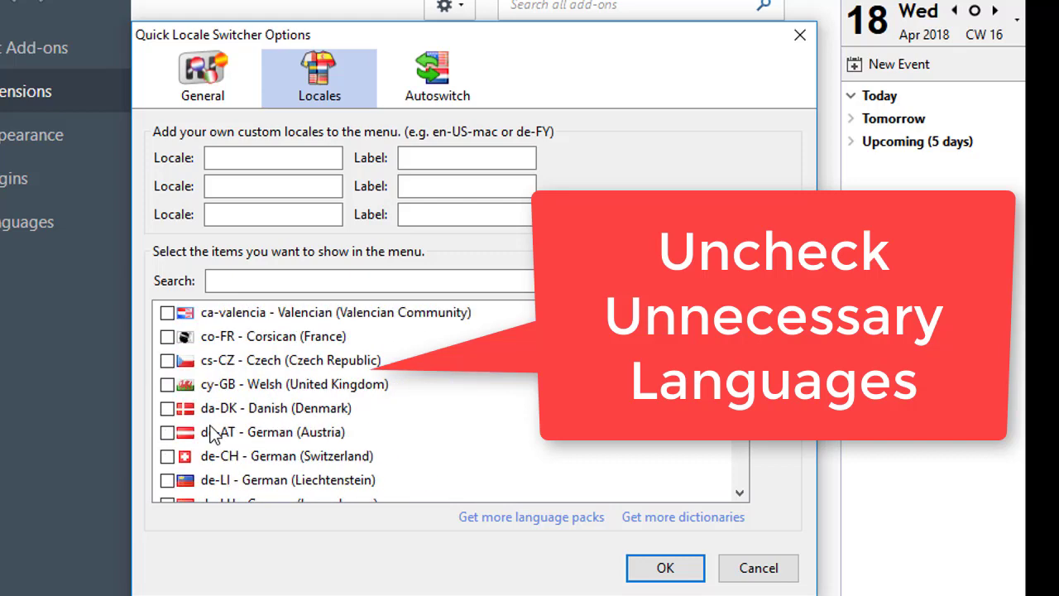
{"action": "scroll", "coordinate": [213, 433], "scroll_direction": "down", "scroll_amount": 15}
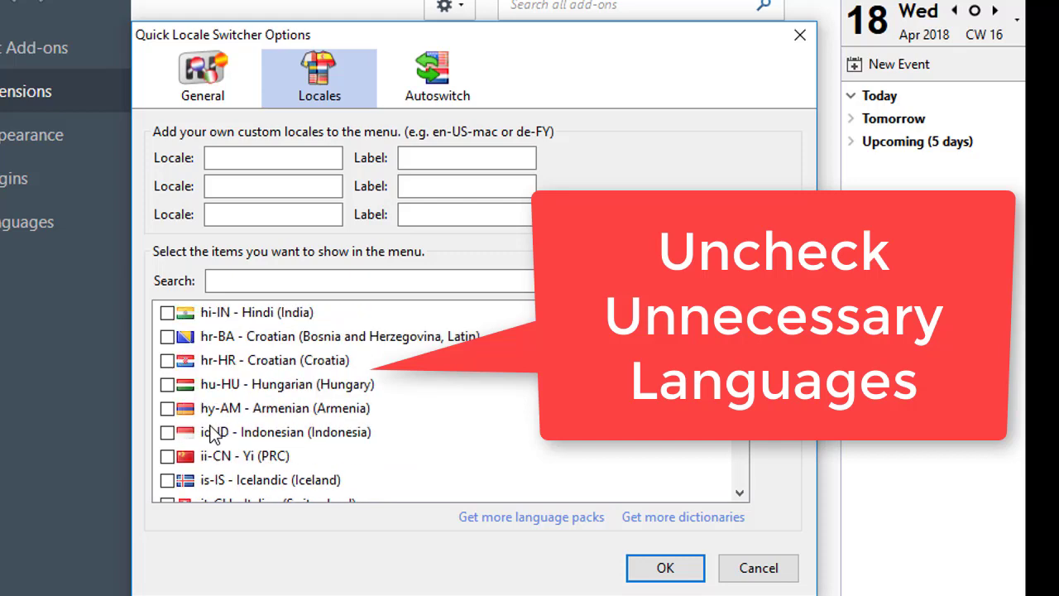
{"action": "scroll", "coordinate": [214, 433], "scroll_direction": "down", "scroll_amount": 15}
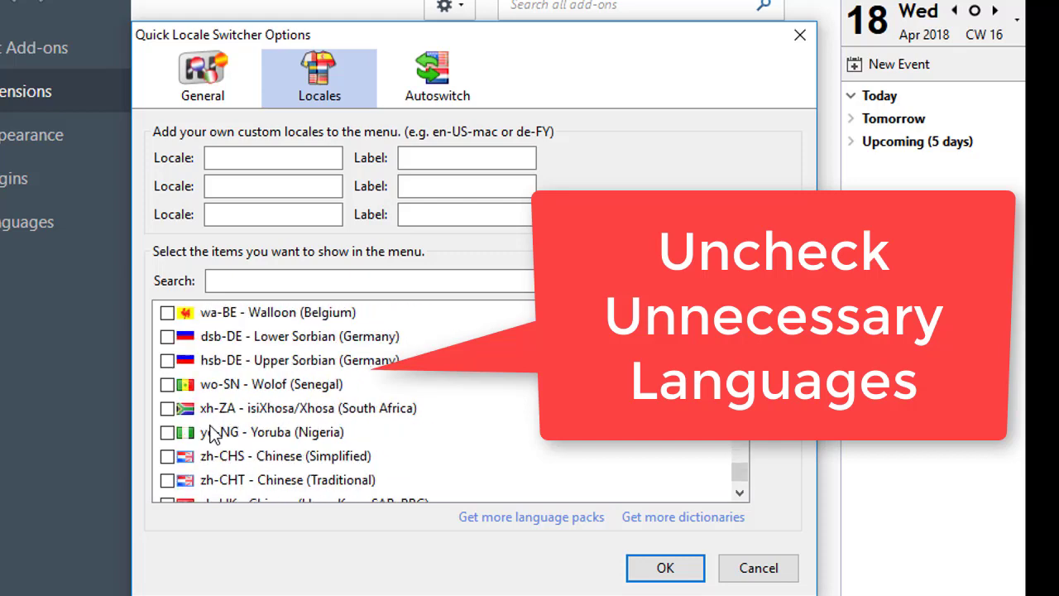
{"action": "scroll", "coordinate": [213, 433], "scroll_direction": "up", "scroll_amount": 3}
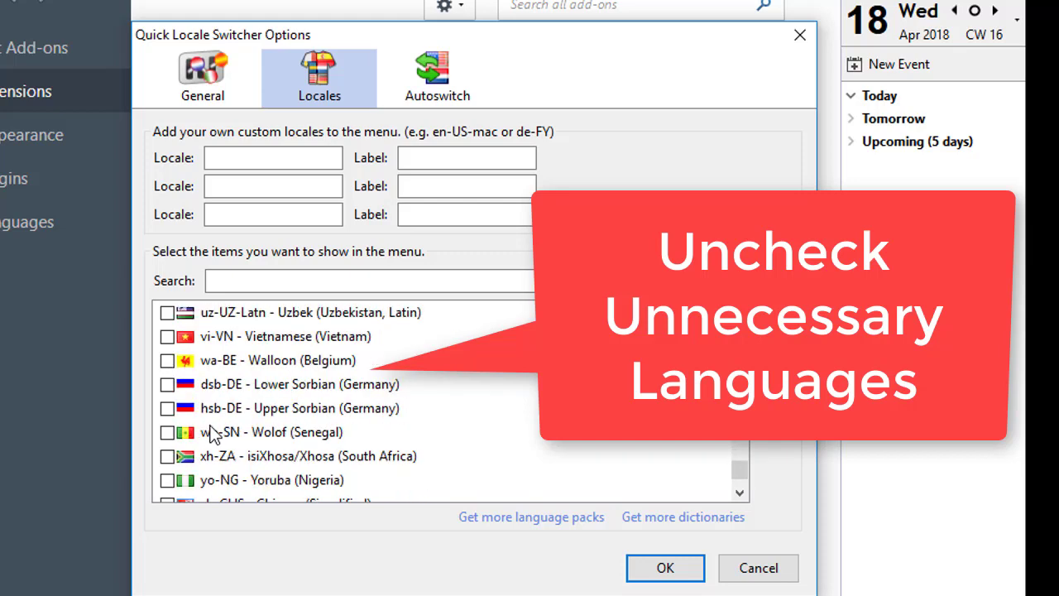
{"action": "left_click", "coordinate": [168, 409]}
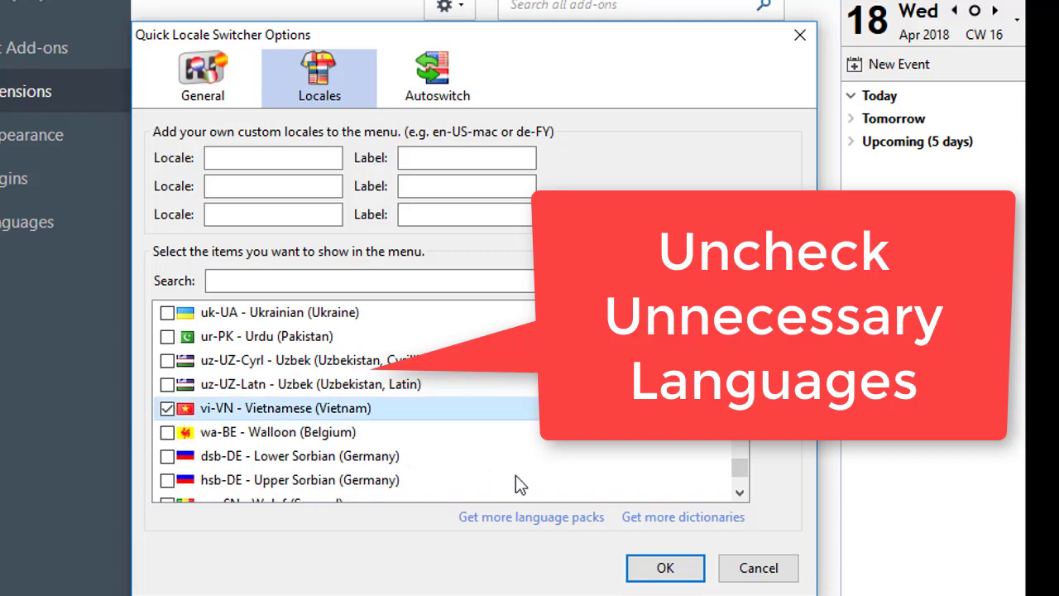
{"action": "scroll", "coordinate": [446, 432], "scroll_direction": "up", "scroll_amount": 1}
{"action": "left_click", "coordinate": [666, 568]}
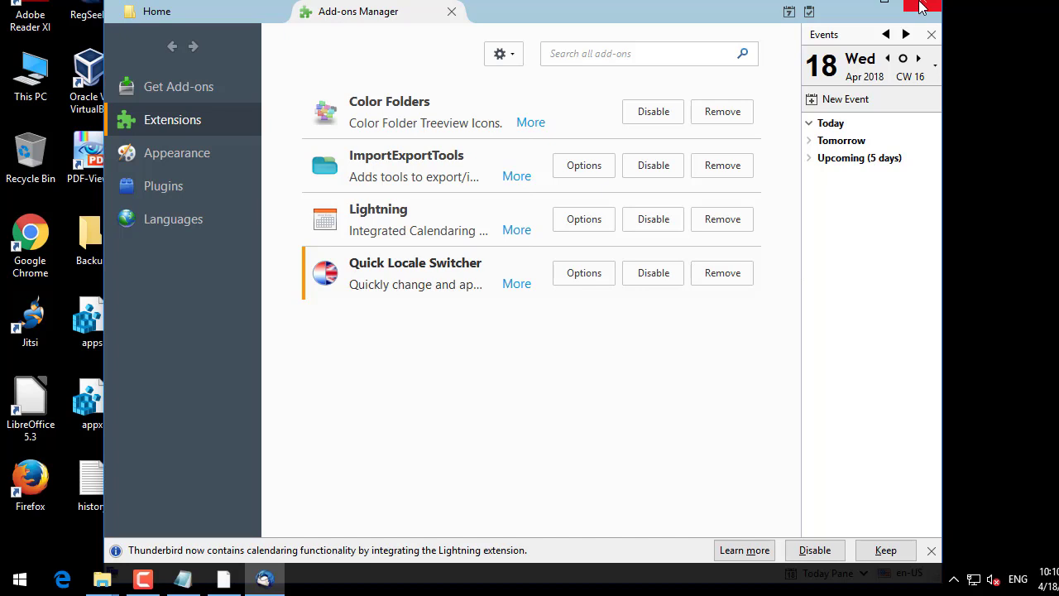
Step: Close the Add-ons Manager tab and dismiss the Lightning calendar notice
{"action": "left_click", "coordinate": [451, 12]}
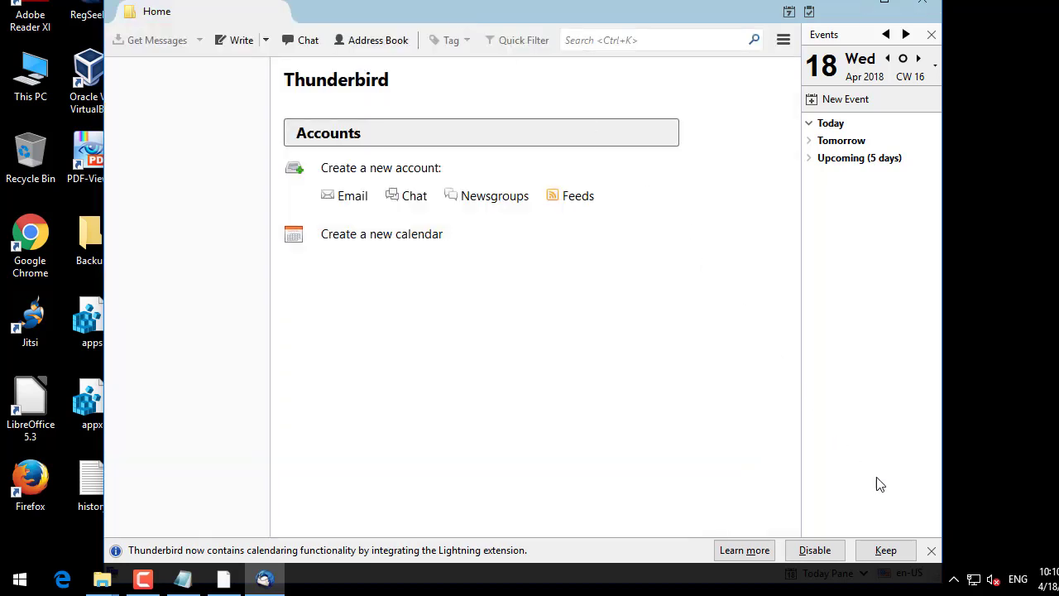
{"action": "left_click", "coordinate": [929, 550]}
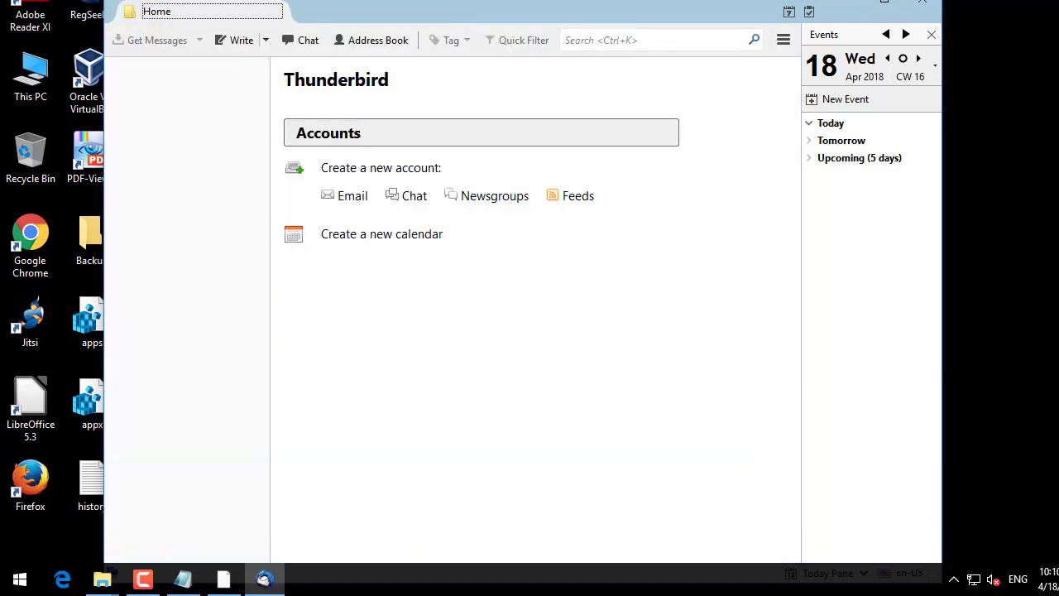
{"action": "left_click_drag", "start_coordinate": [722, 7], "coordinate": [714, 5]}
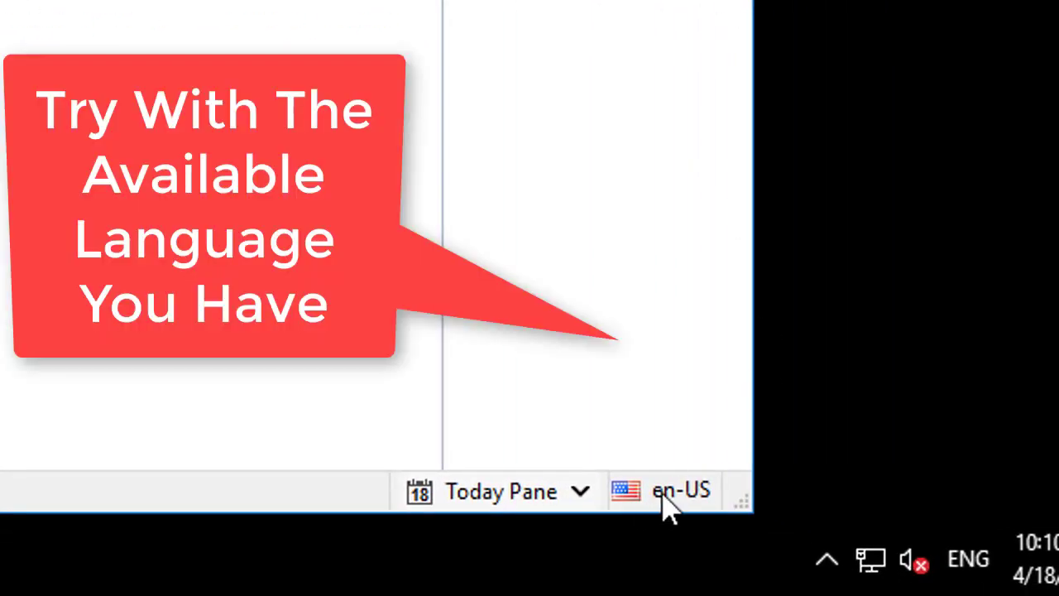
Step: Switch the interface to zh-TW via the status-bar locale menu, restart, and close the Welcome dialog
{"action": "left_click", "coordinate": [669, 492]}
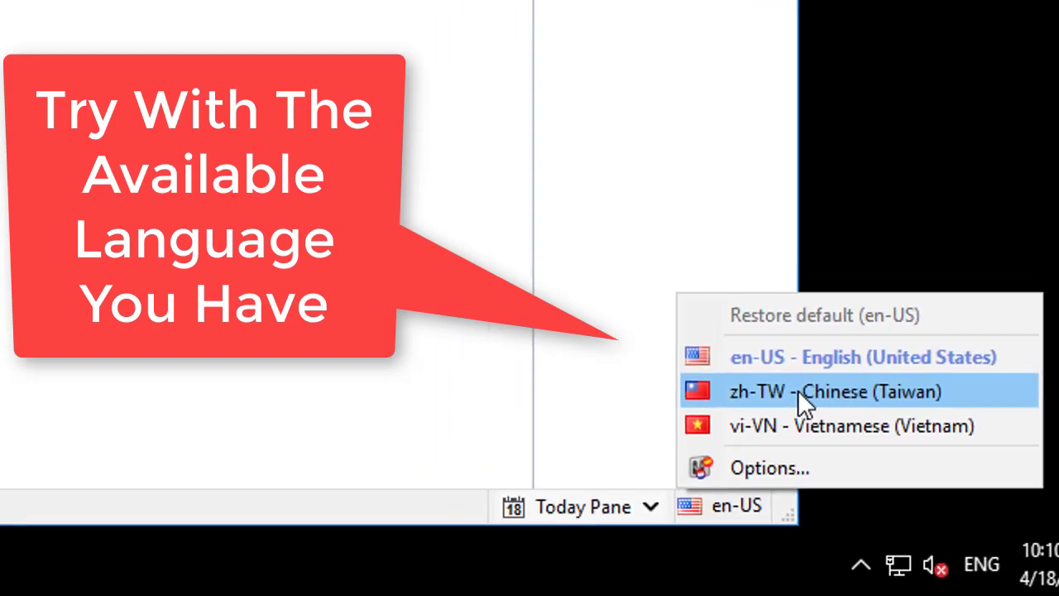
{"action": "left_click", "coordinate": [799, 392]}
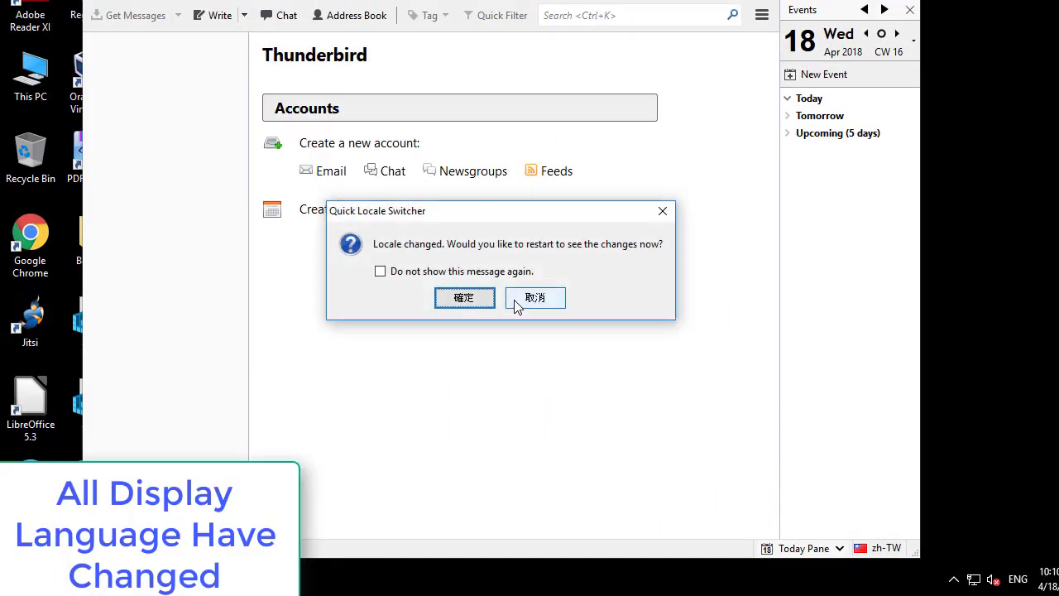
{"action": "left_click", "coordinate": [463, 299]}
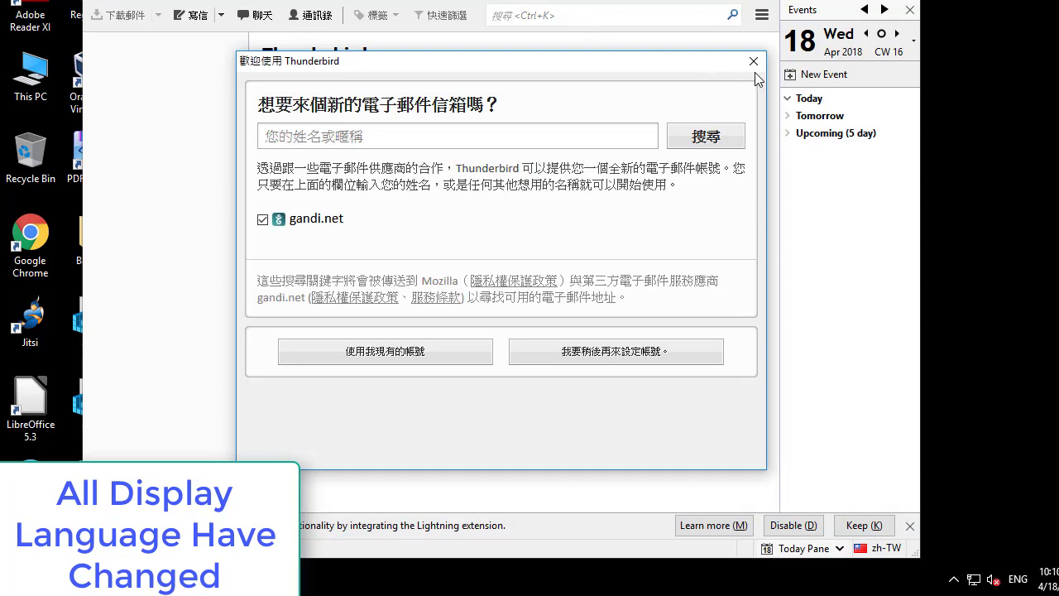
{"action": "left_click", "coordinate": [753, 61]}
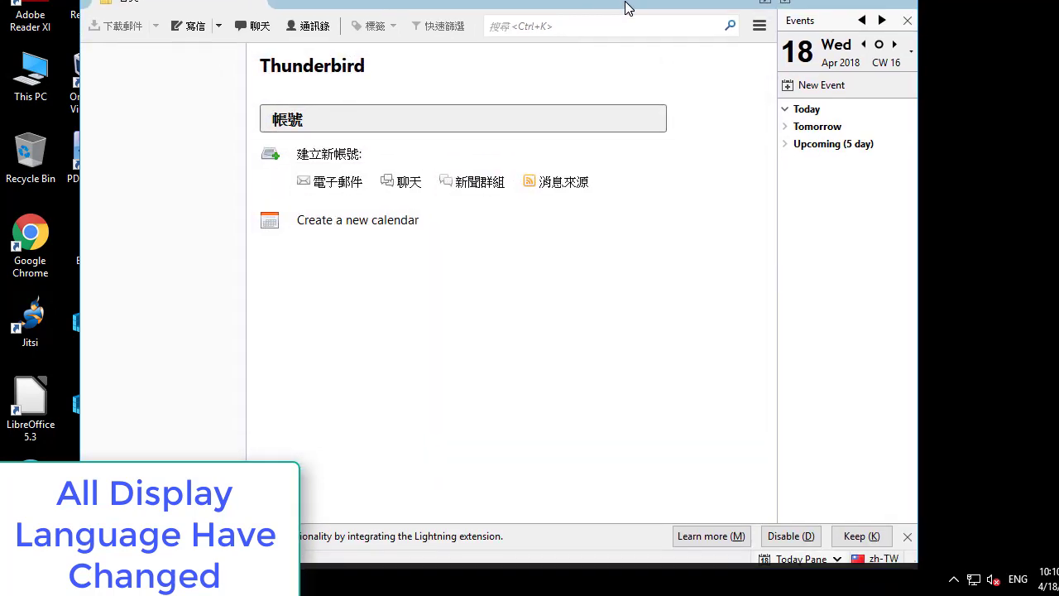
{"action": "left_click_drag", "start_coordinate": [626, 5], "coordinate": [625, 3]}
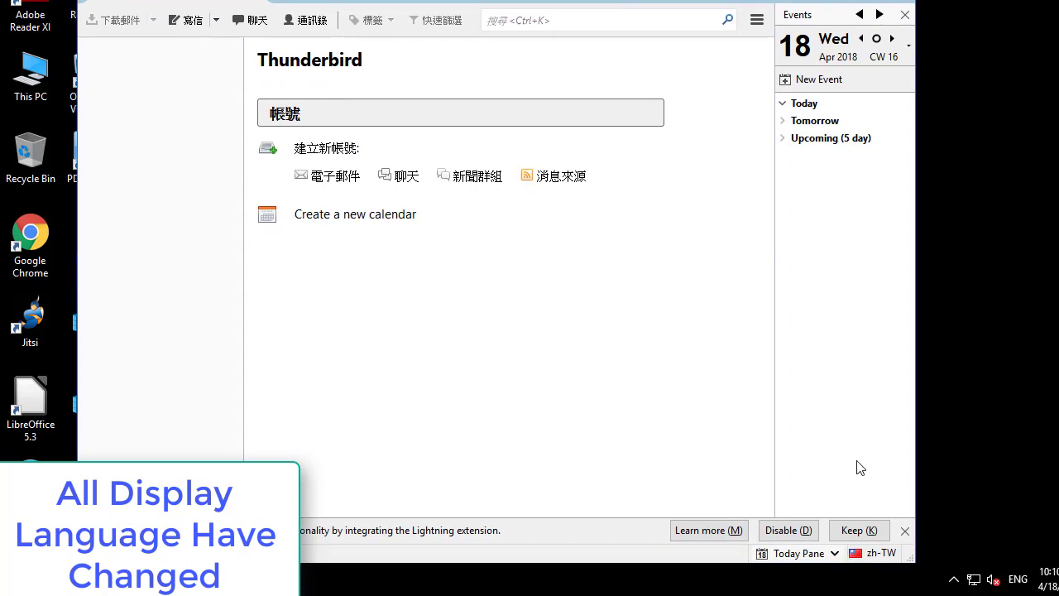
Step: Switch the interface to vi-VN, restart Thunderbird, and close the Welcome dialog
{"action": "left_click", "coordinate": [873, 553]}
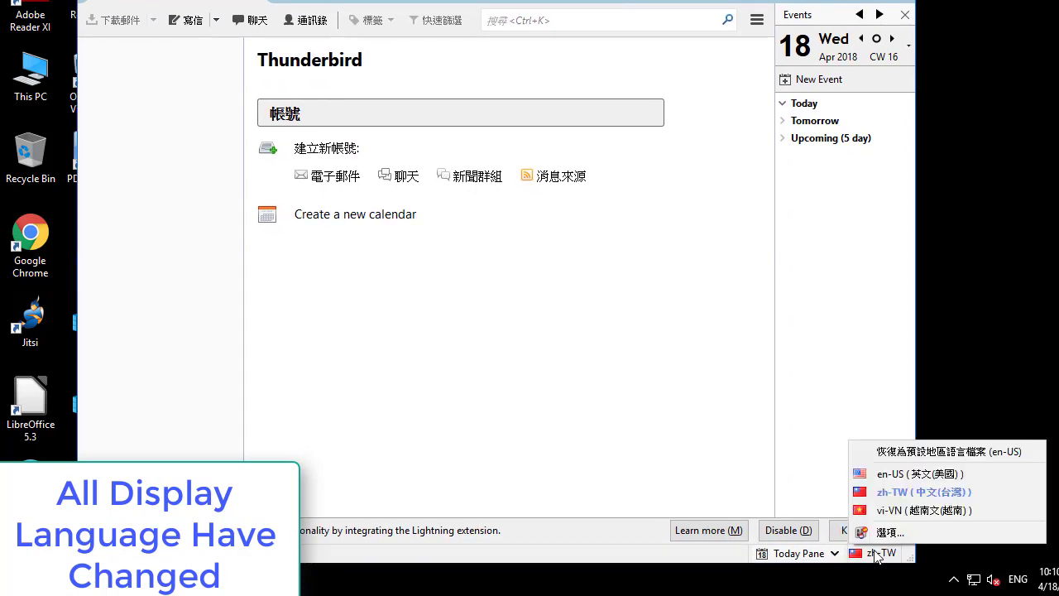
{"action": "left_click", "coordinate": [913, 510]}
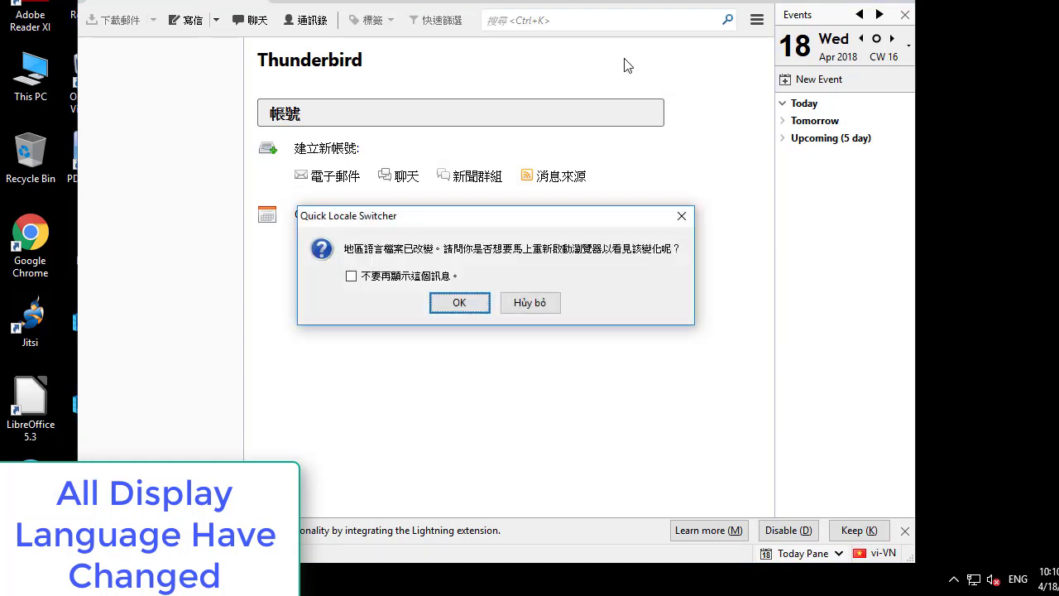
{"action": "left_click", "coordinate": [449, 303]}
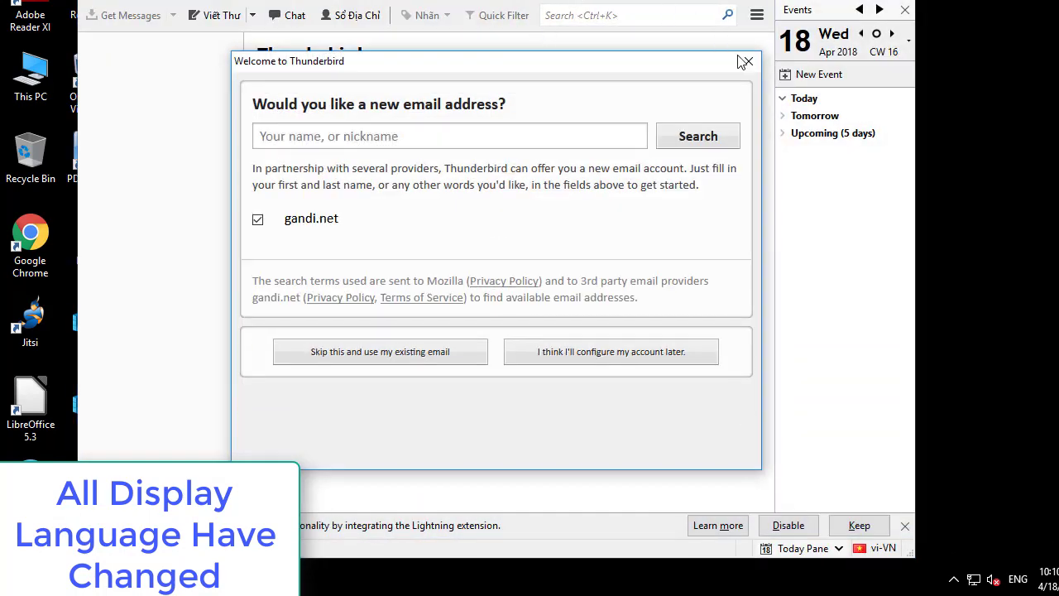
{"action": "left_click", "coordinate": [745, 62]}
{"action": "left_click_drag", "start_coordinate": [645, 5], "coordinate": [648, 30]}
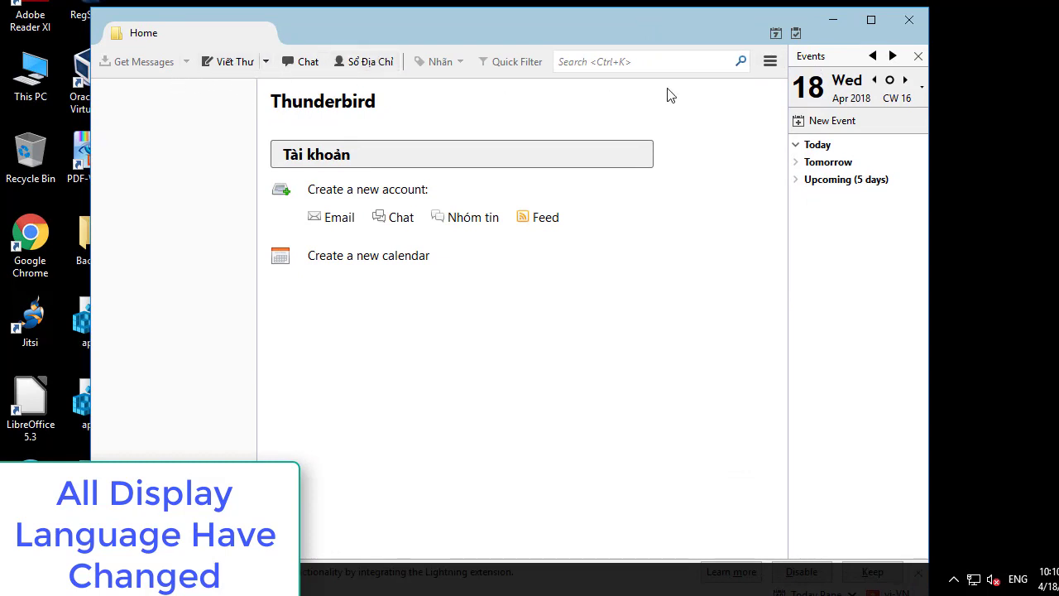
Step: Dismiss the Lightning calendar notice and bring up the status-bar locale list
{"action": "left_click", "coordinate": [768, 62]}
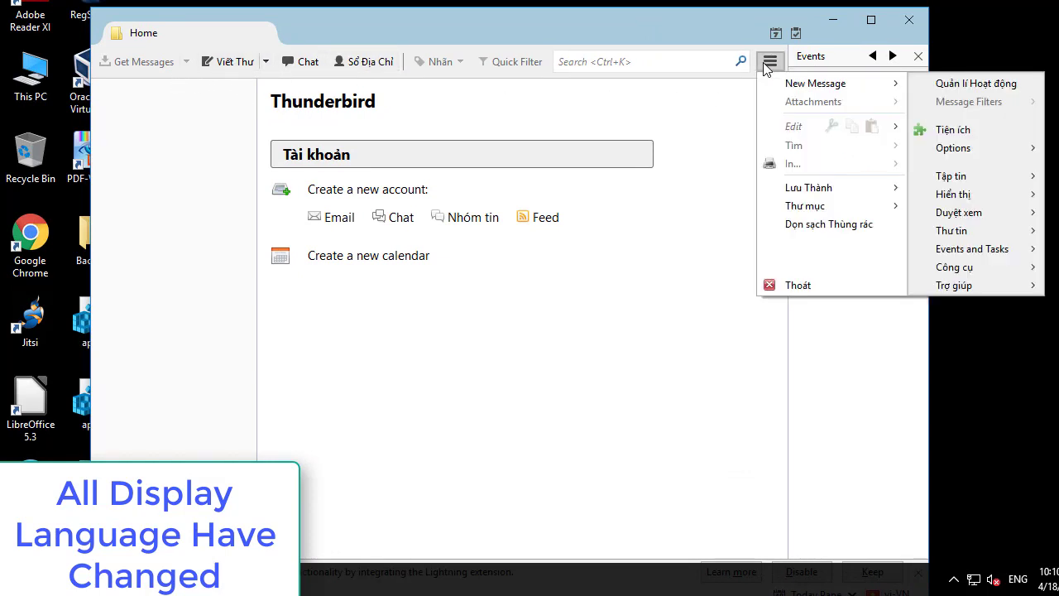
{"action": "left_click", "coordinate": [768, 64]}
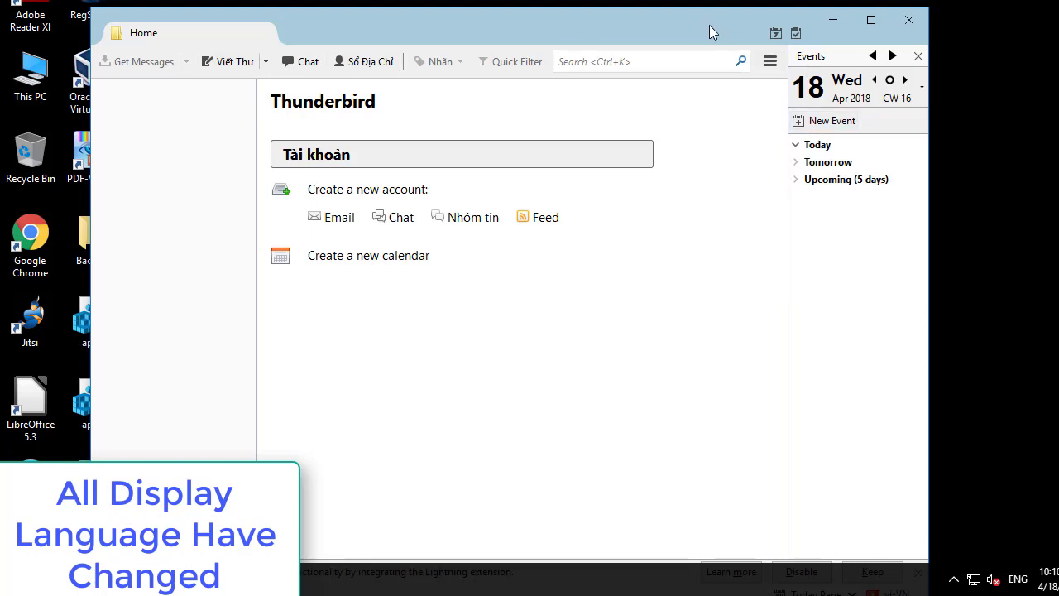
{"action": "left_click_drag", "start_coordinate": [709, 24], "coordinate": [697, 3]}
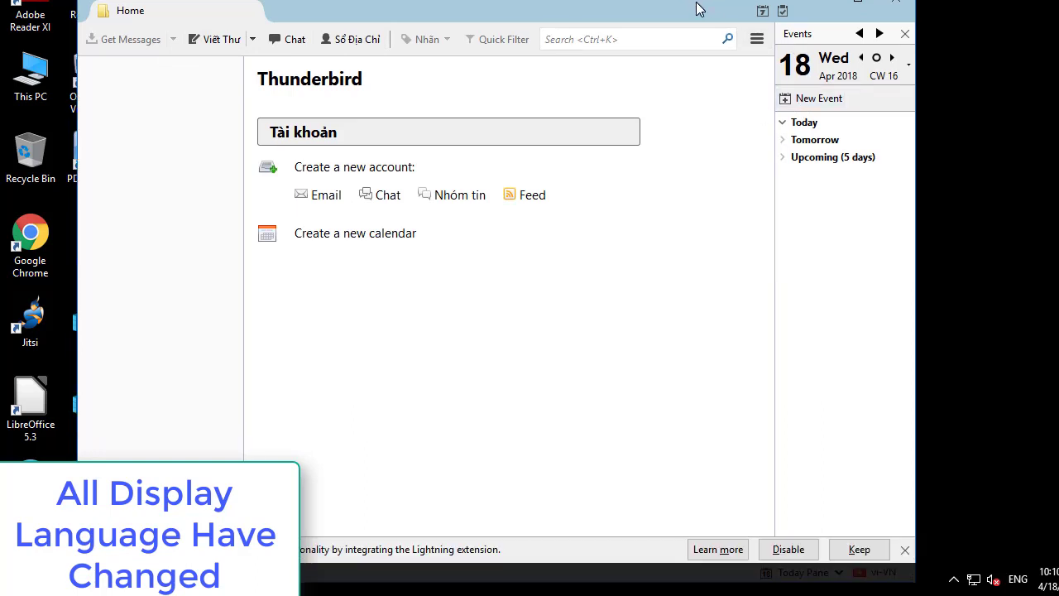
{"action": "left_click", "coordinate": [905, 549]}
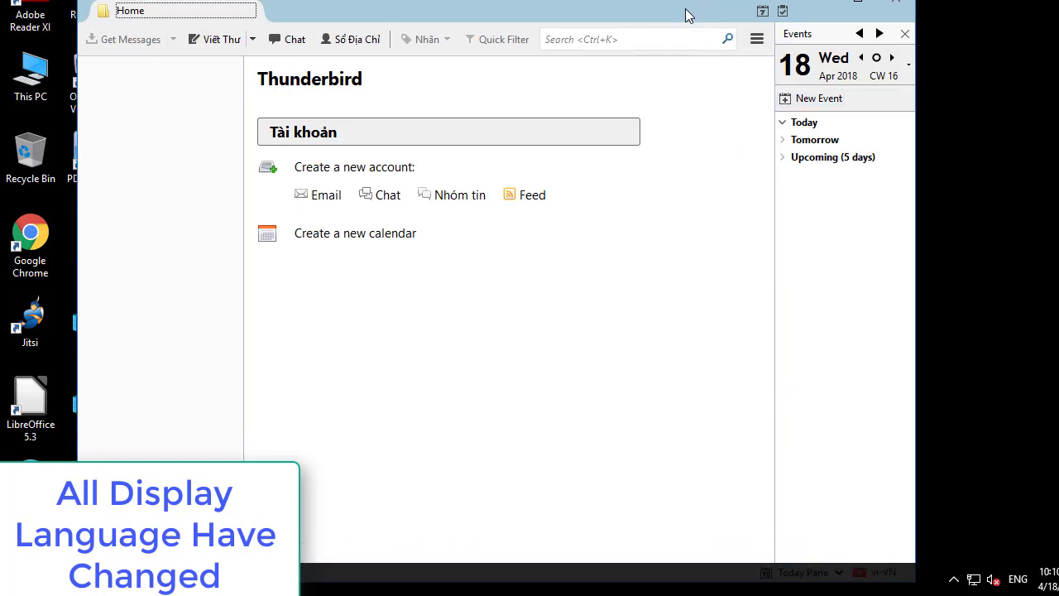
{"action": "left_click_drag", "start_coordinate": [685, 11], "coordinate": [672, 0]}
{"action": "left_click", "coordinate": [869, 549]}
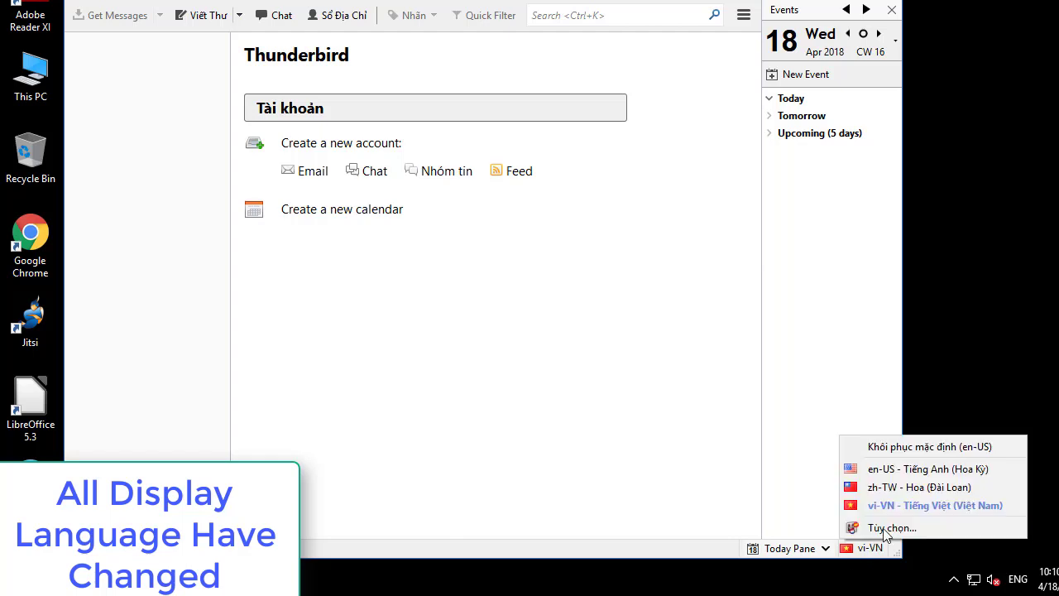
Step: Choose en-US, restart Thunderbird, and close the Welcome dialog
{"action": "left_click", "coordinate": [920, 476]}
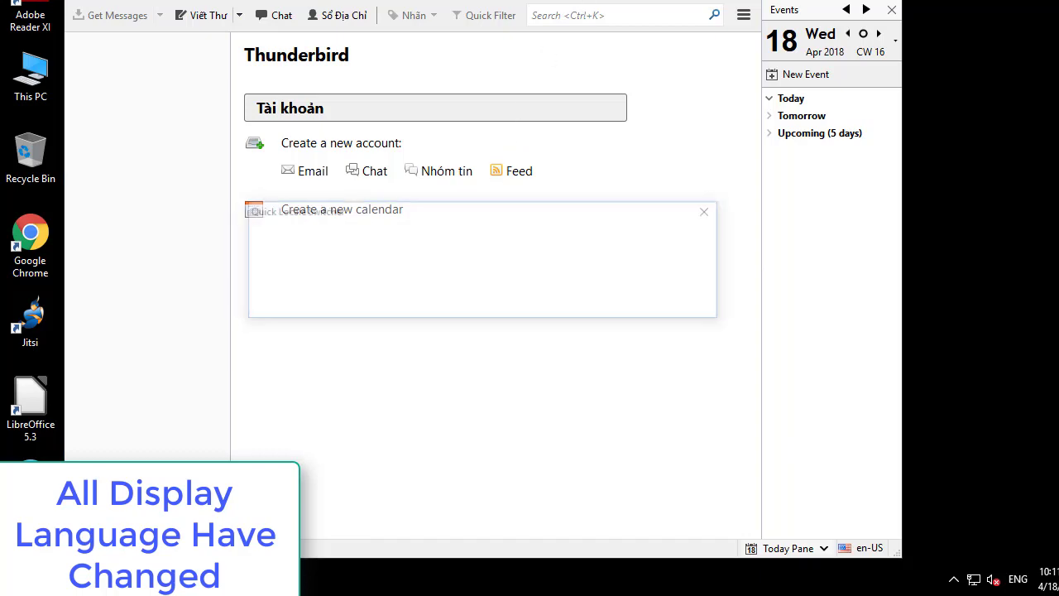
{"action": "left_click", "coordinate": [462, 300]}
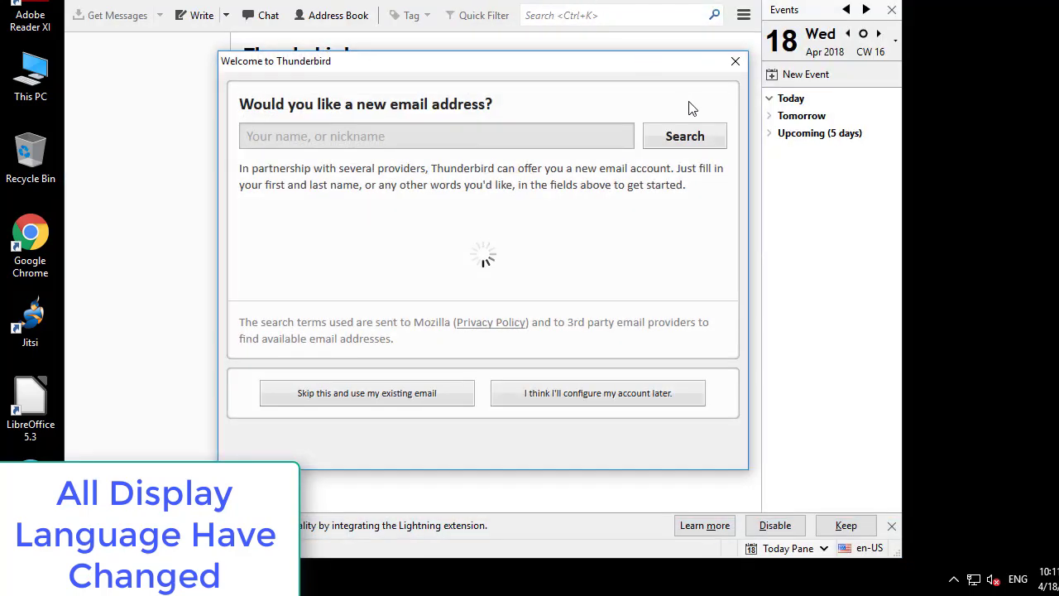
{"action": "left_click", "coordinate": [734, 63]}
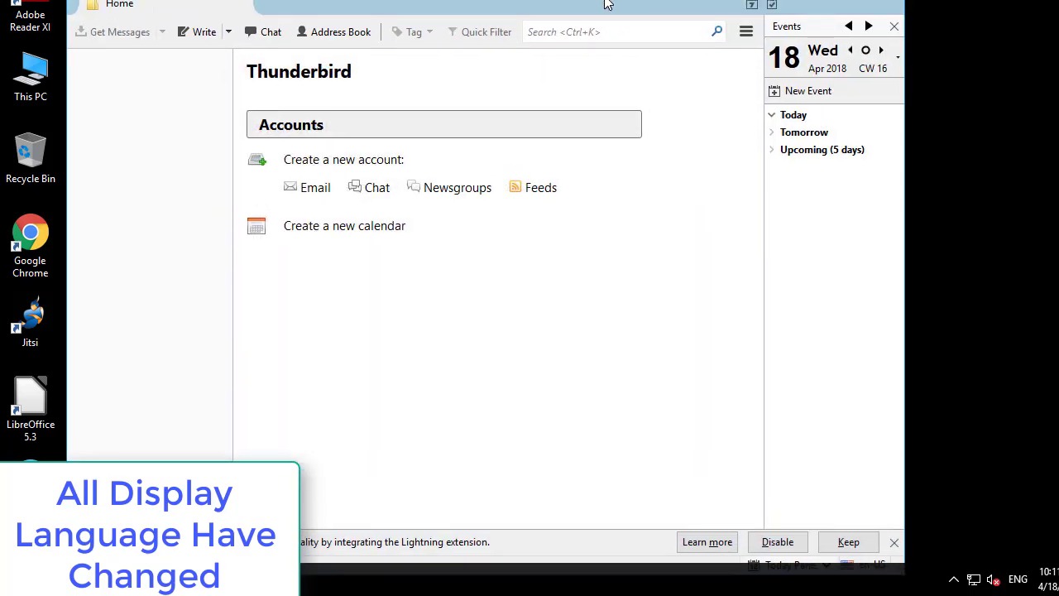
{"action": "left_click", "coordinate": [746, 33]}
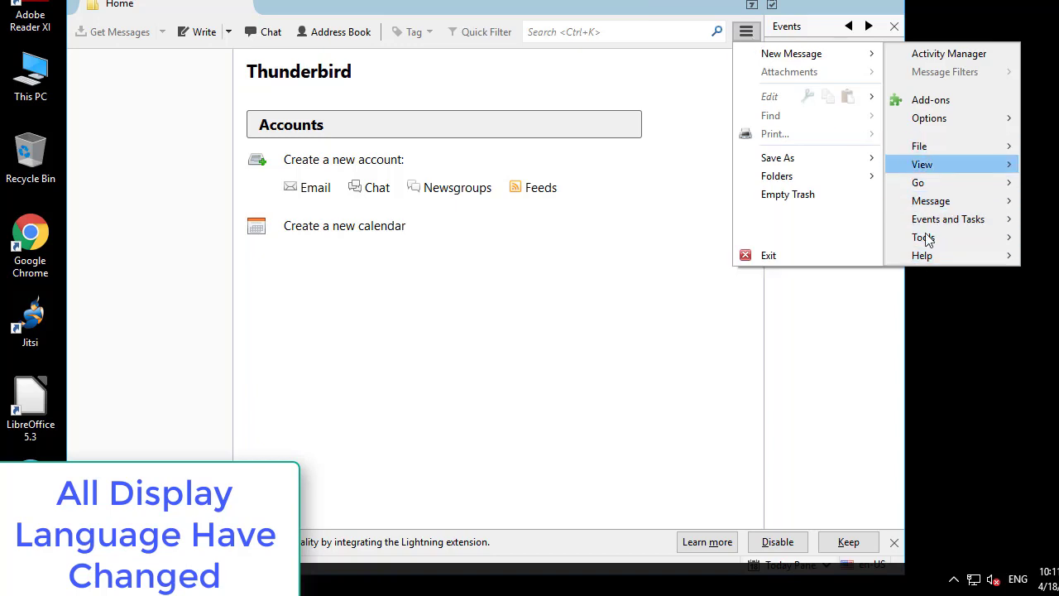
{"action": "left_click", "coordinate": [518, 421]}
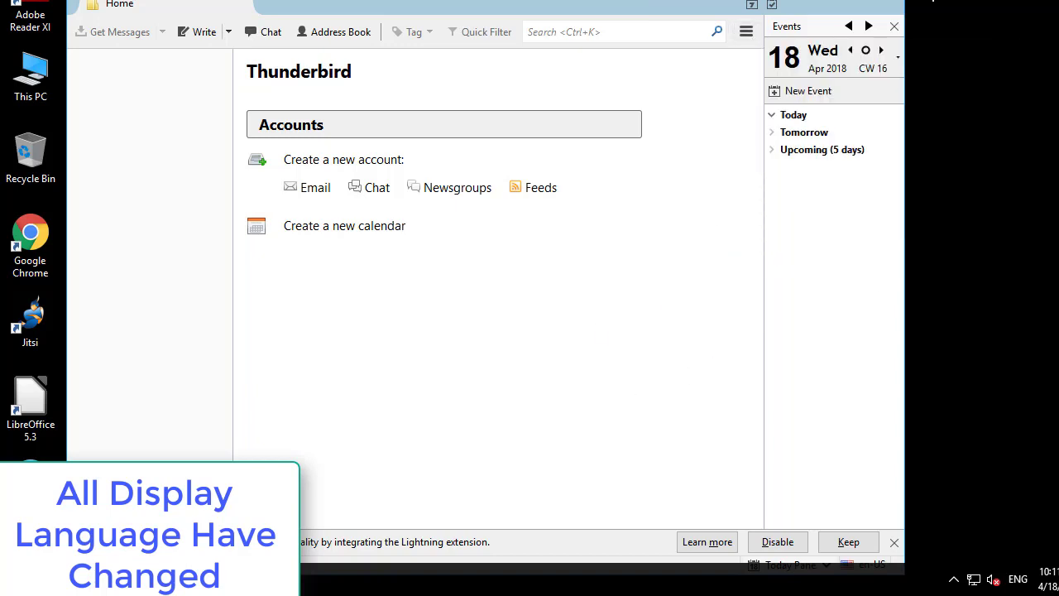
Step: Close and relaunch Thunderbird from its desktop shortcut, dismissing the welcome prompt
{"action": "left_click", "coordinate": [898, 2]}
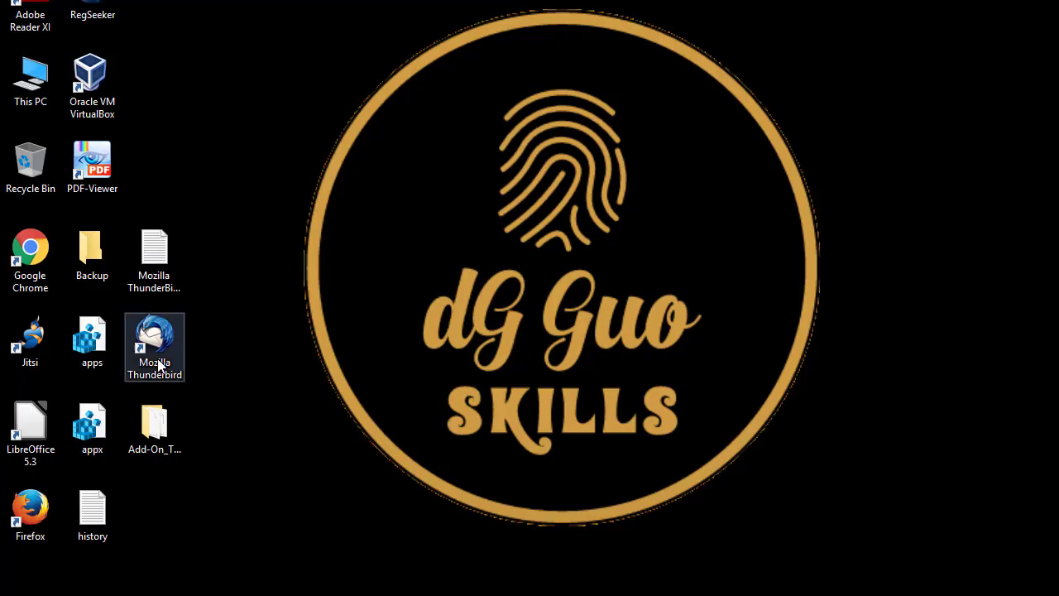
{"action": "left_click", "coordinate": [154, 357]}
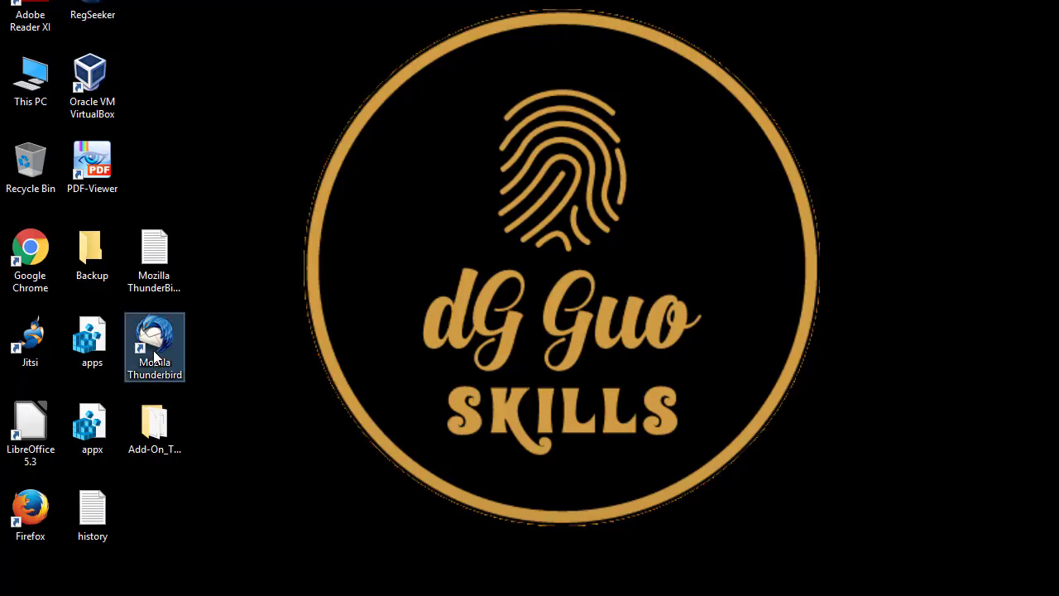
{"action": "double_click", "coordinate": [155, 355]}
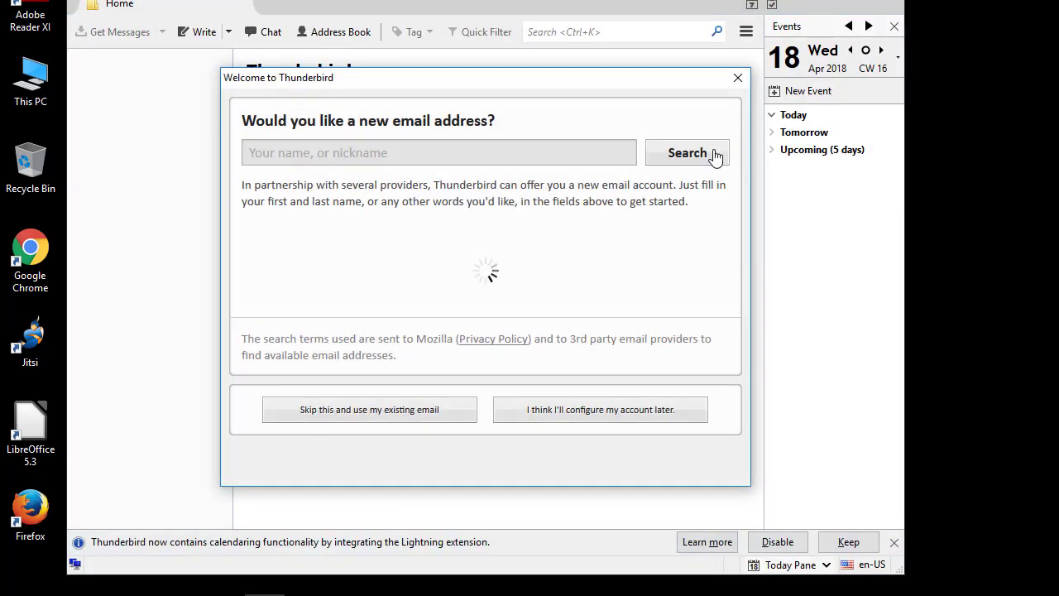
{"action": "left_click", "coordinate": [738, 77]}
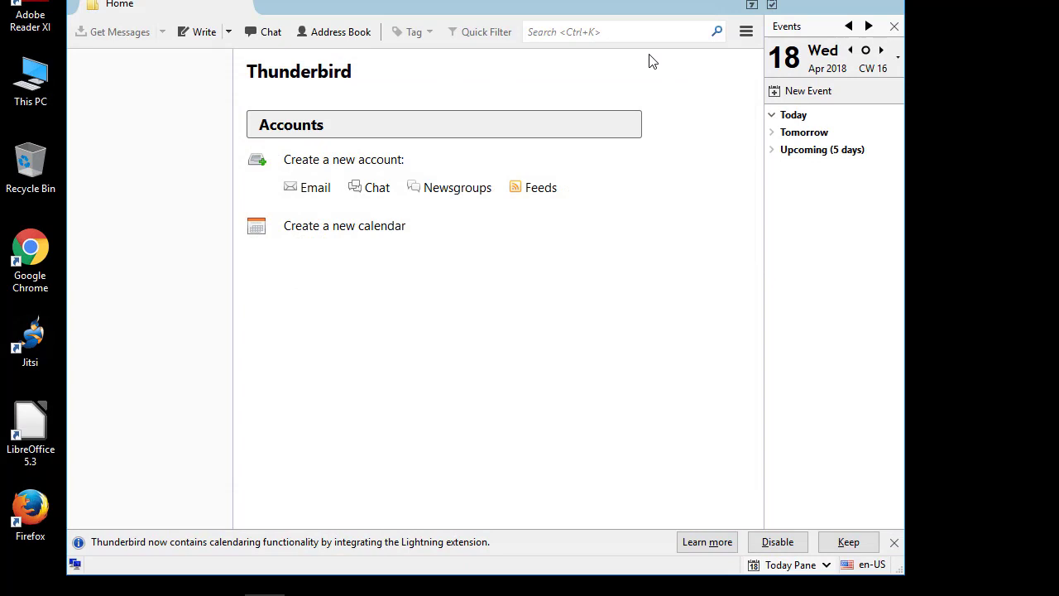
Step: Open Account Settings from the main ≡ menu
{"action": "left_click", "coordinate": [745, 33]}
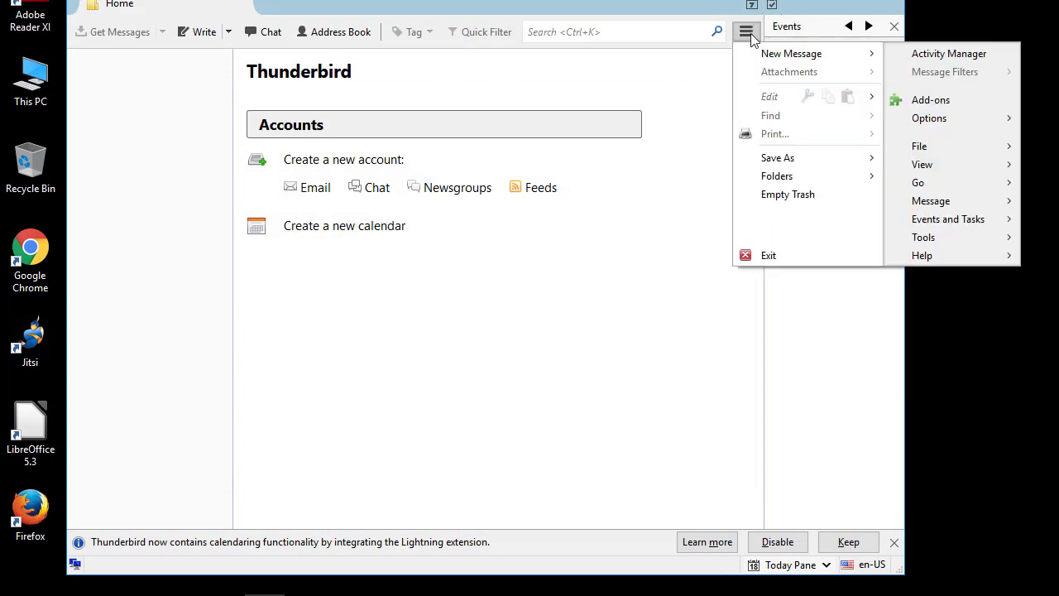
{"action": "mouse_move", "coordinate": [947, 124]}
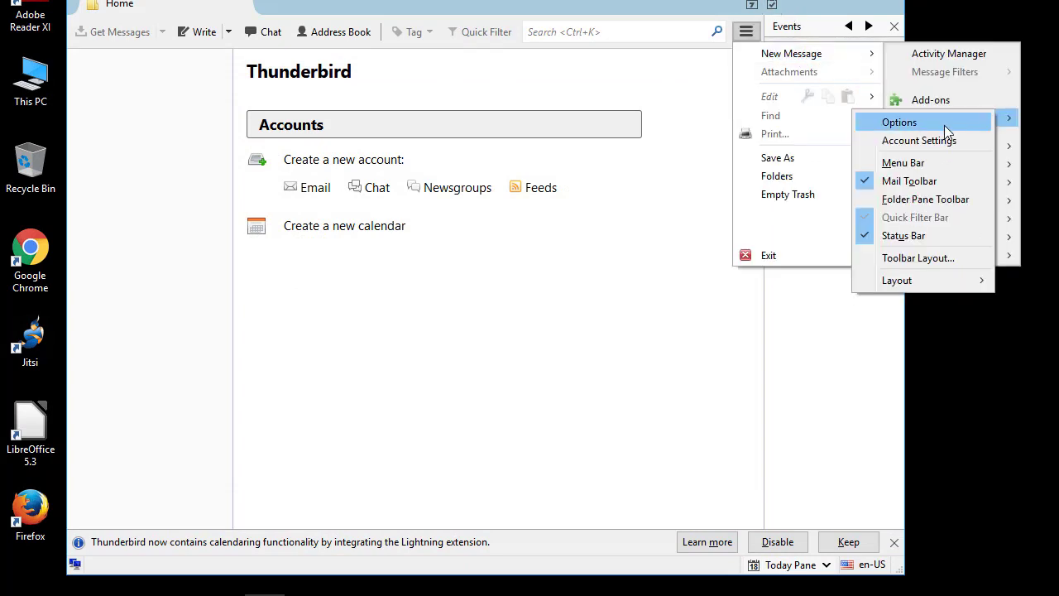
{"action": "left_click", "coordinate": [926, 141]}
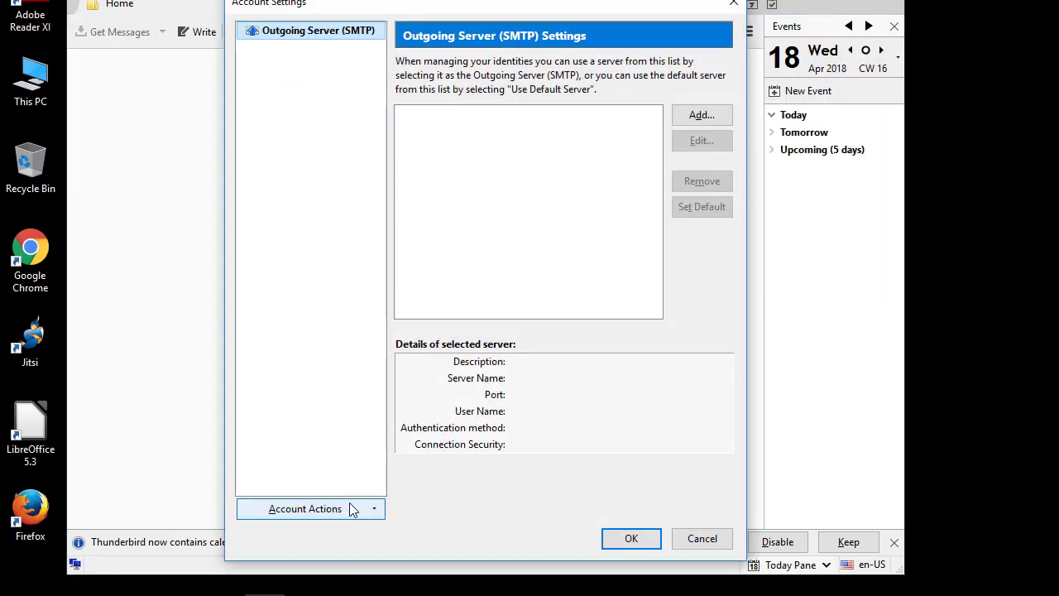
Step: Via Account Actions > Add Mail Account, enter your name, e-mail address and password, then Continue
{"action": "left_click", "coordinate": [372, 508]}
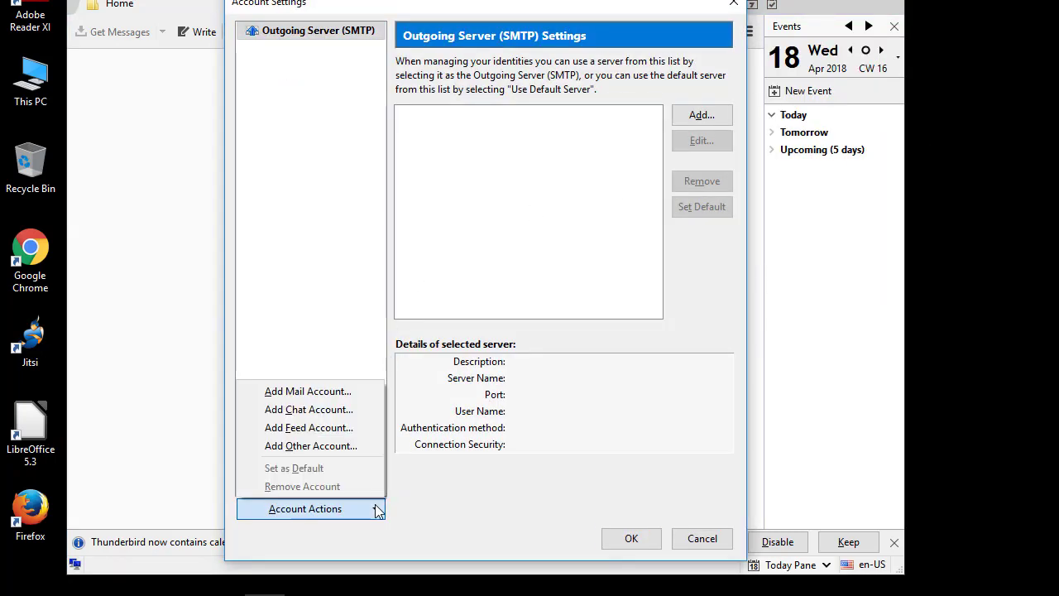
{"action": "left_click", "coordinate": [323, 393]}
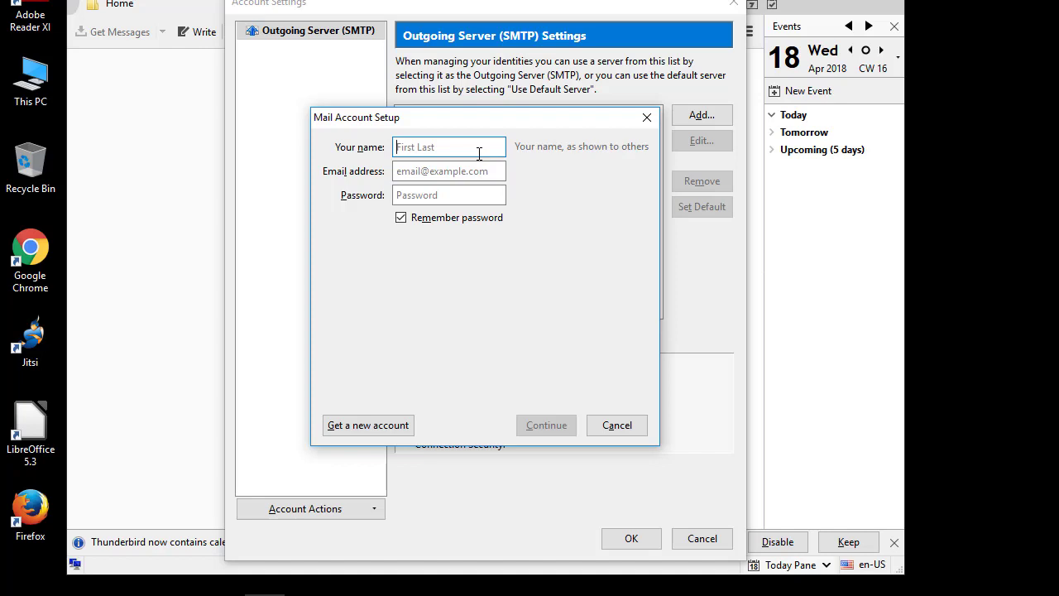
{"action": "left_click", "coordinate": [479, 175]}
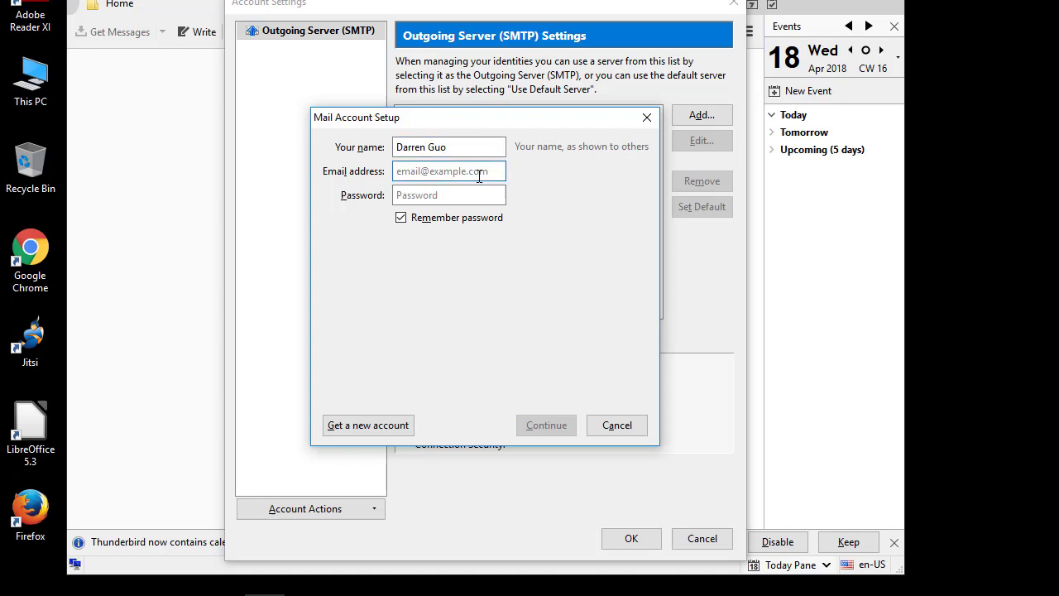
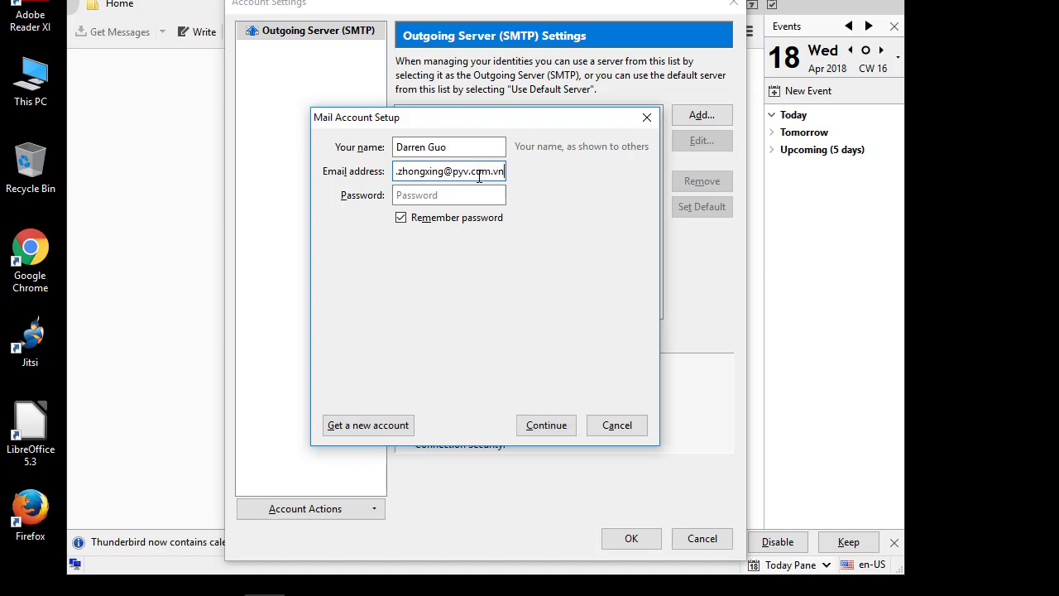
{"action": "left_click", "coordinate": [463, 195]}
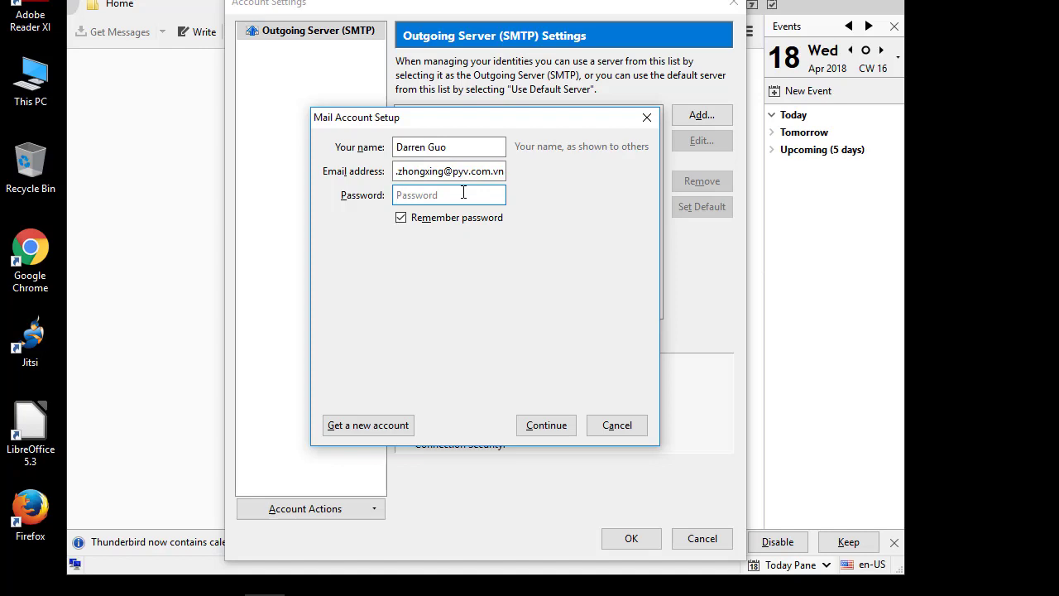
{"action": "type", "text": "••"}
{"action": "left_click", "coordinate": [556, 432]}
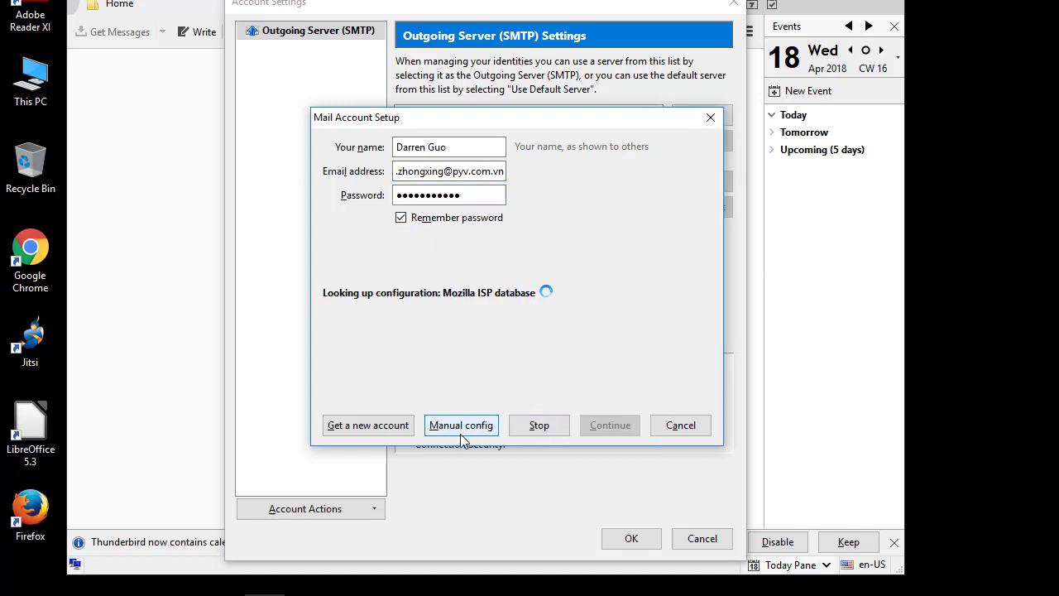
Step: Switch to manual config, choose POP3, and set both server hostnames to mail.pyv.com.vn
{"action": "left_click", "coordinate": [466, 428]}
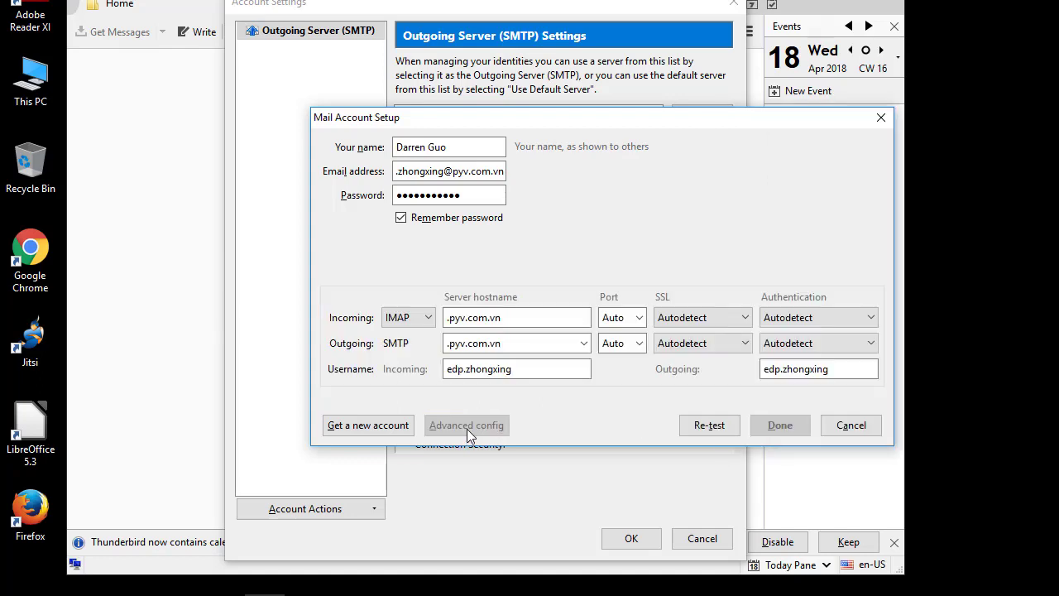
{"action": "left_click", "coordinate": [426, 317]}
{"action": "left_click", "coordinate": [429, 351]}
{"action": "left_click", "coordinate": [446, 318]}
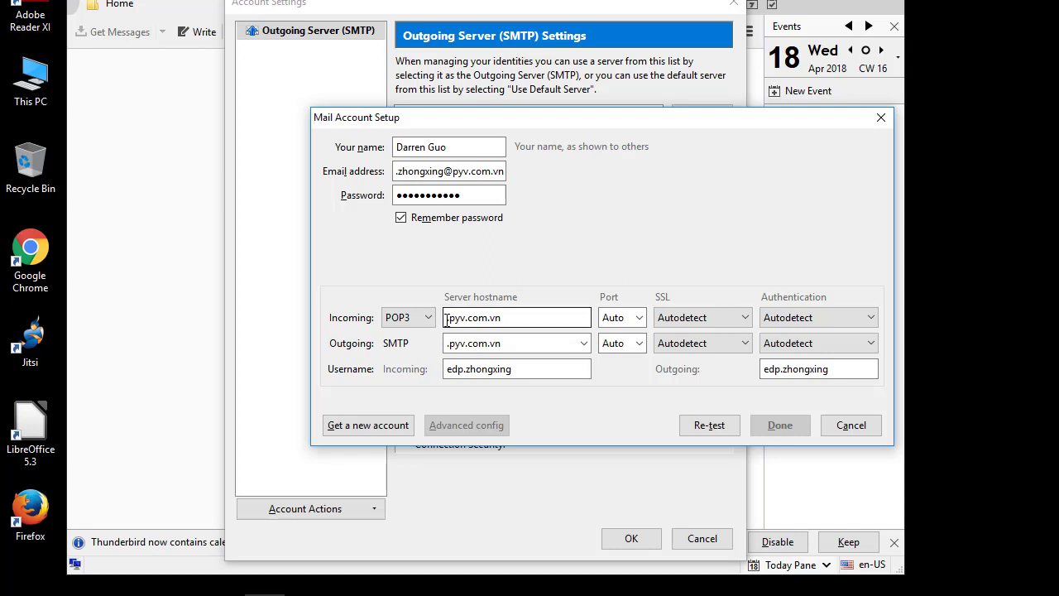
{"action": "type", "text": "mail"}
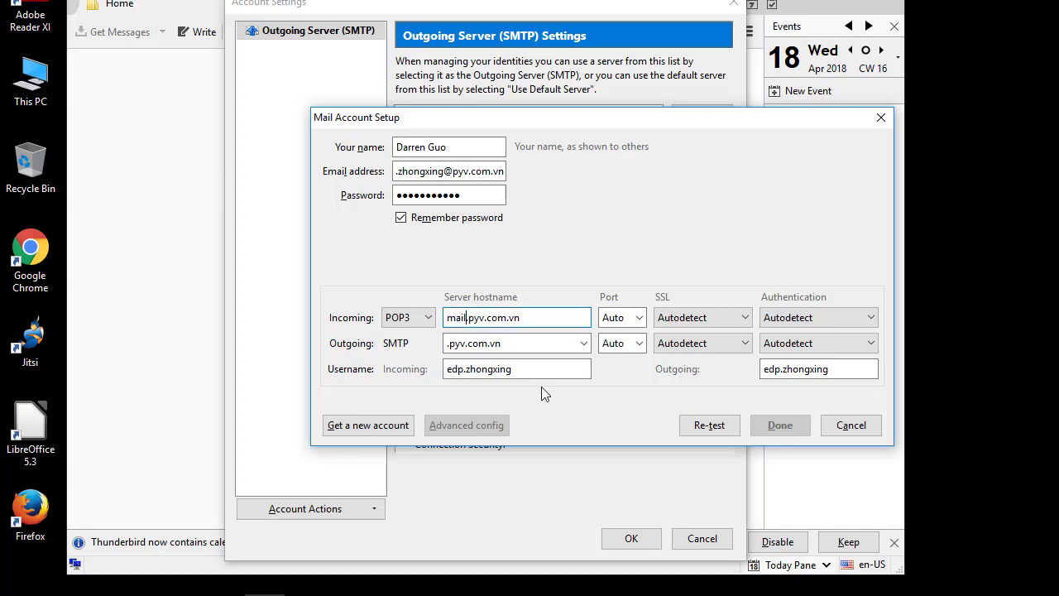
{"action": "left_click", "coordinate": [449, 342]}
{"action": "key", "text": "End"}
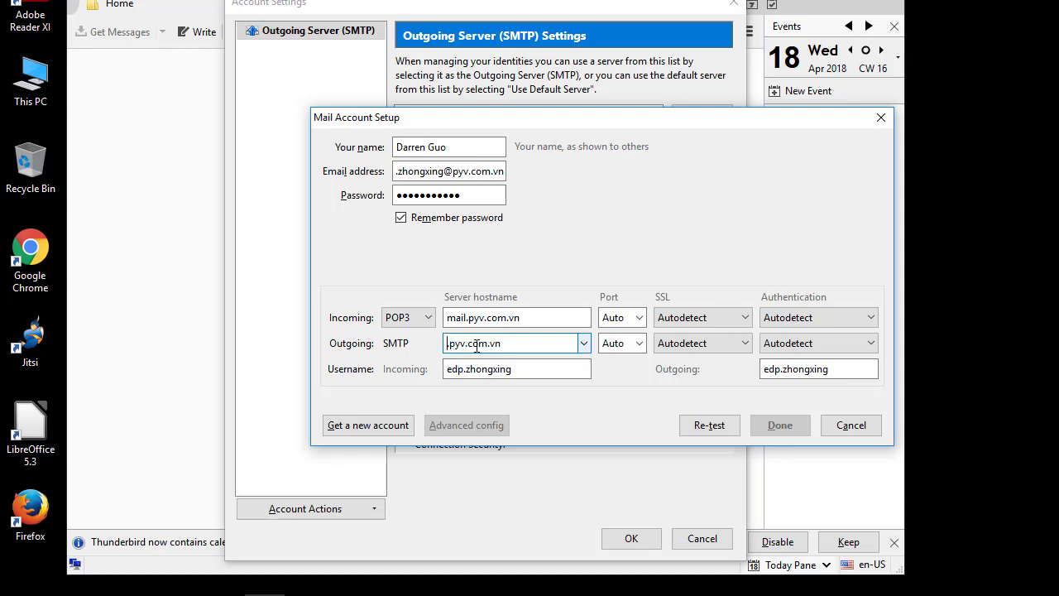
{"action": "type", "text": "mail"}
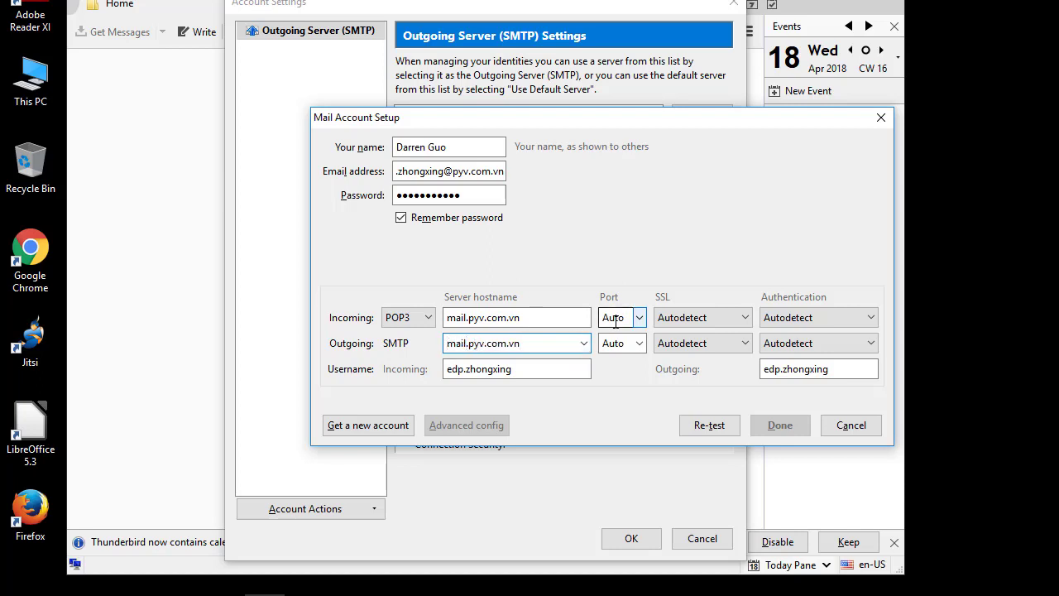
Step: Set incoming and outgoing encryption to SSL/TLS (ports 995 and 465), re-test, and finish
{"action": "left_click", "coordinate": [641, 317]}
{"action": "left_click", "coordinate": [641, 319]}
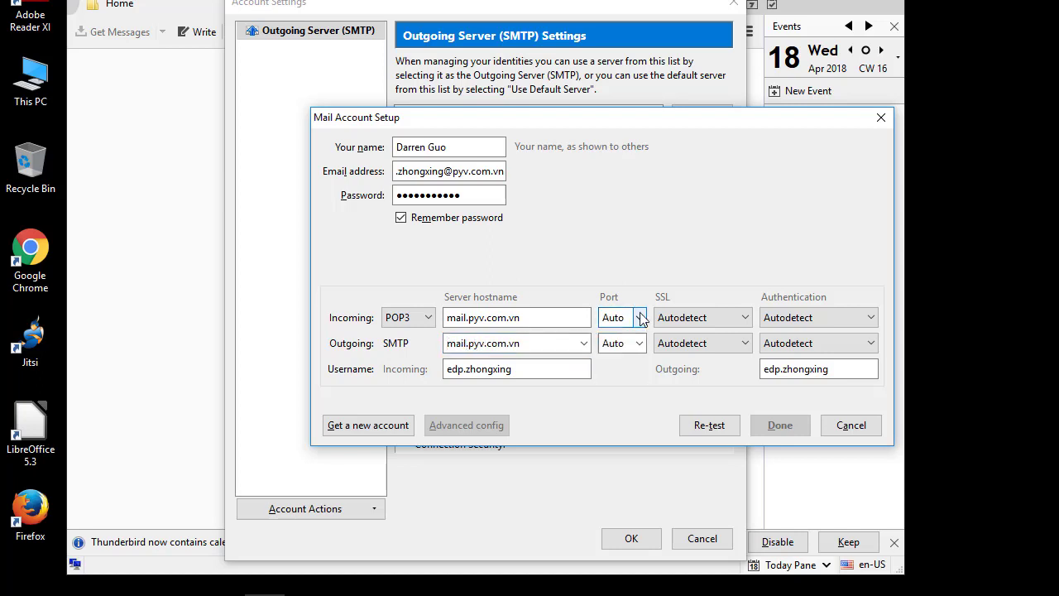
{"action": "left_click", "coordinate": [732, 317]}
{"action": "left_click", "coordinate": [699, 387]}
{"action": "left_click", "coordinate": [740, 347]}
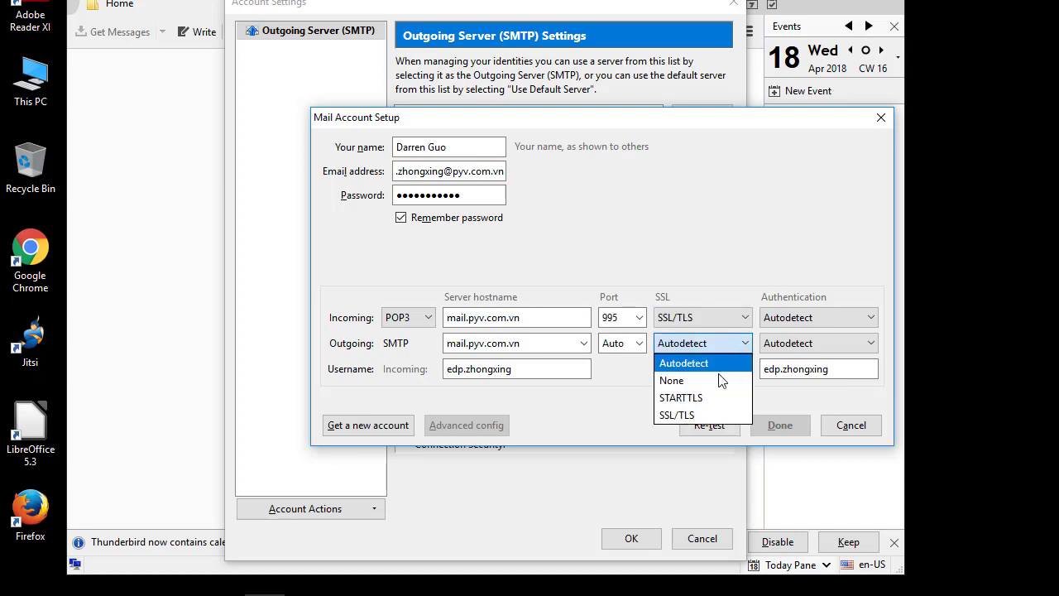
{"action": "left_click", "coordinate": [695, 416]}
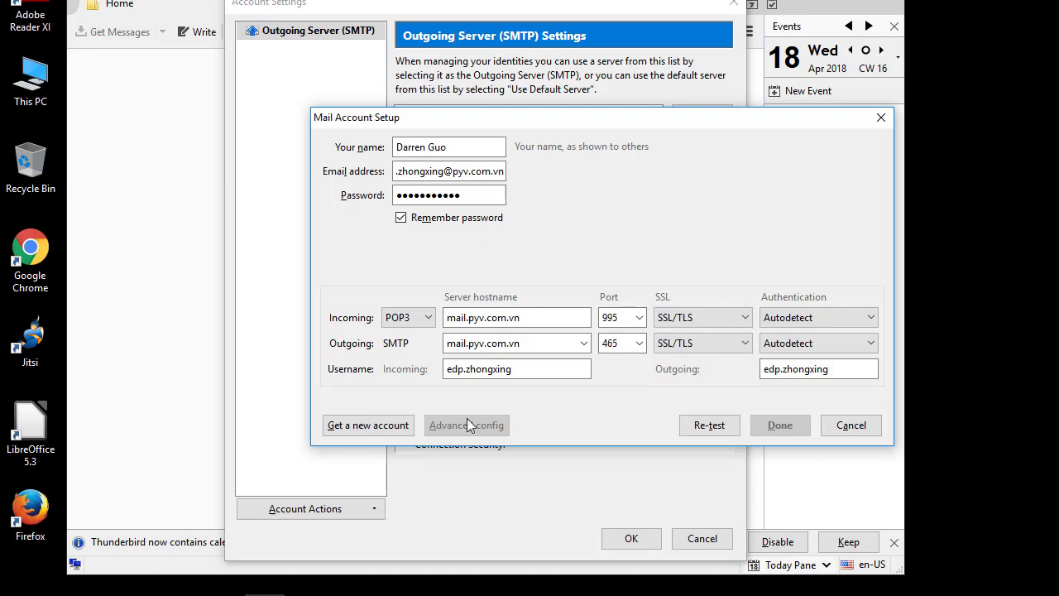
{"action": "left_click", "coordinate": [704, 426]}
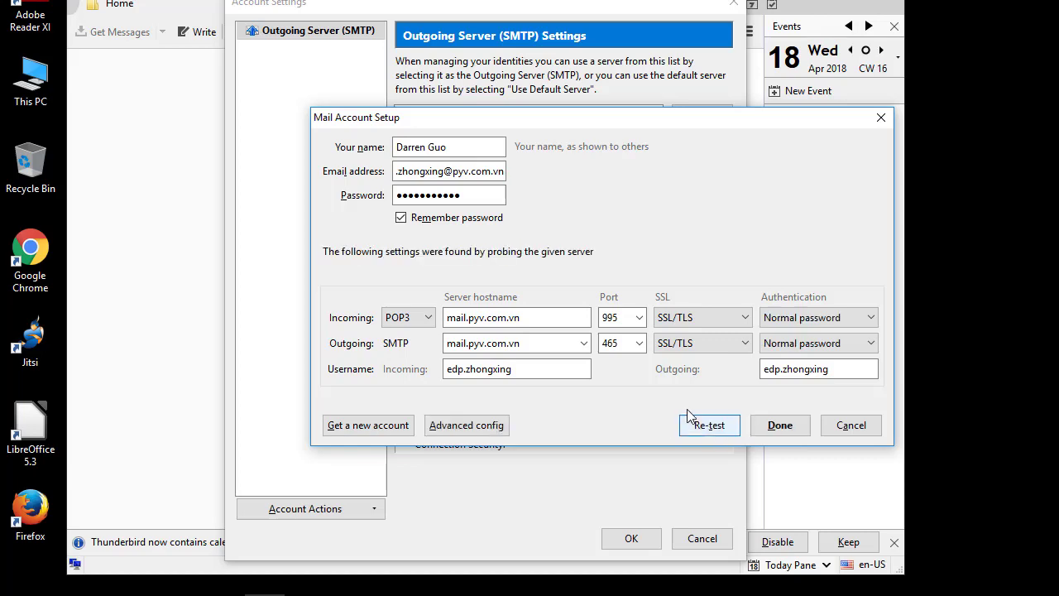
{"action": "left_click", "coordinate": [790, 438]}
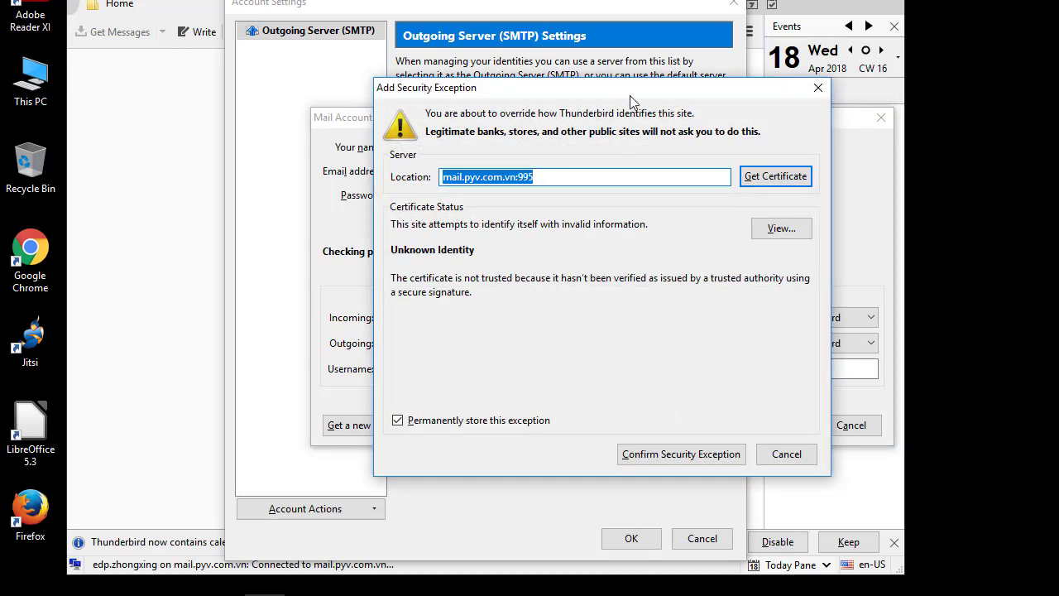
Step: Confirm the permanent security exception for mail.pyv.com.vn:995
{"action": "left_click_drag", "start_coordinate": [633, 90], "coordinate": [605, 92]}
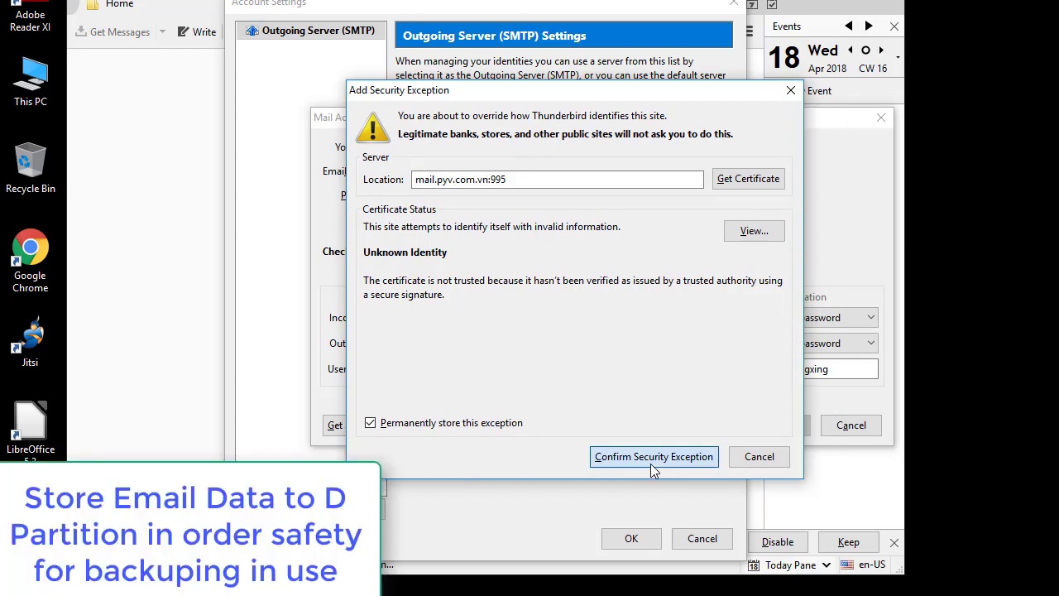
{"action": "left_click", "coordinate": [650, 462]}
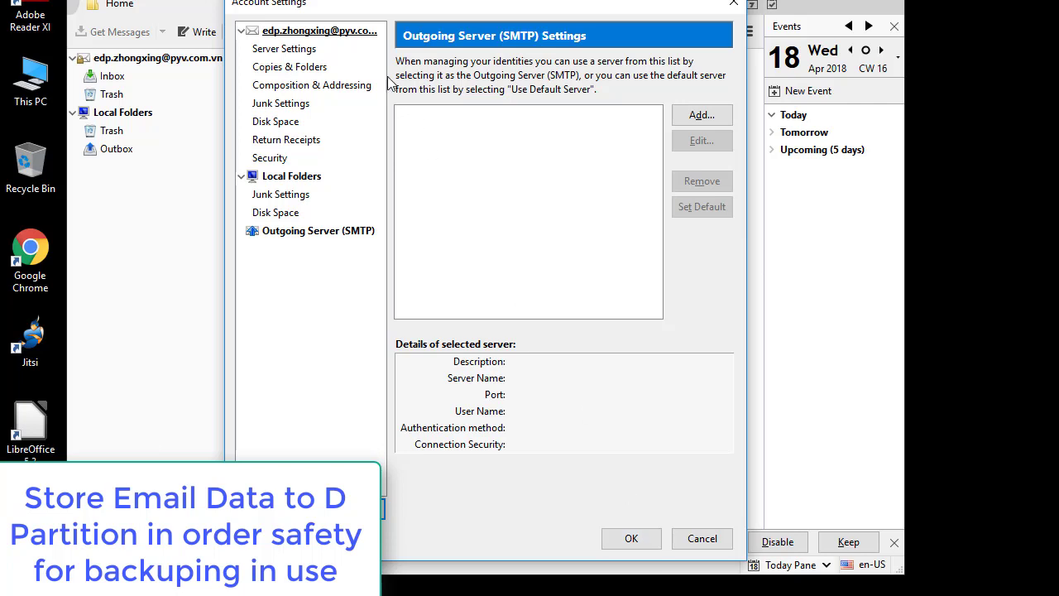
Step: In the account's Server Settings, keep server messages 14 days and browse for a local directory
{"action": "left_click", "coordinate": [283, 49]}
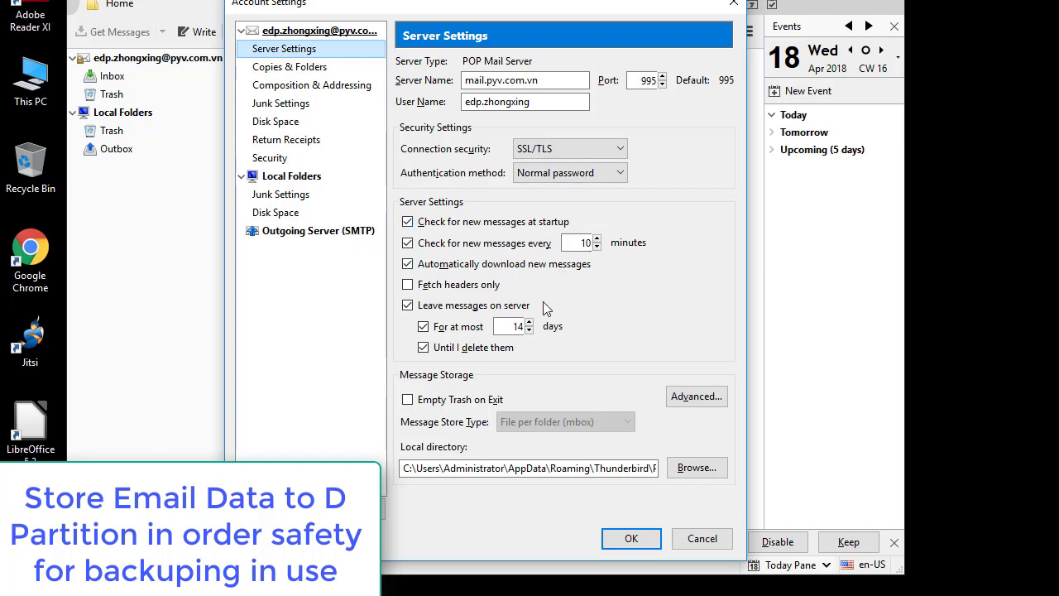
{"action": "double_click", "coordinate": [511, 327]}
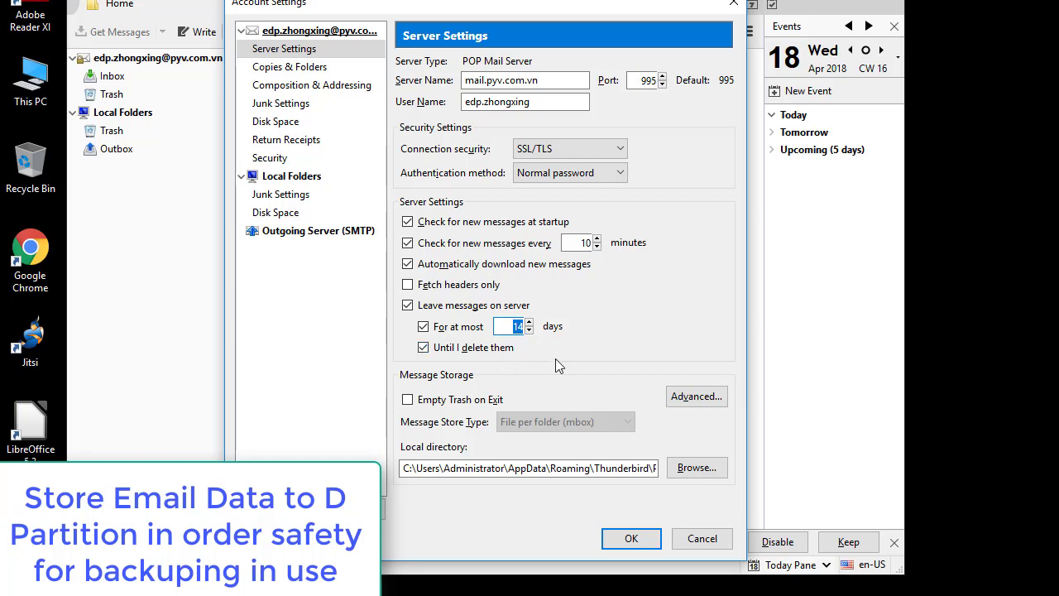
{"action": "left_click", "coordinate": [432, 467]}
{"action": "left_click", "coordinate": [685, 469]}
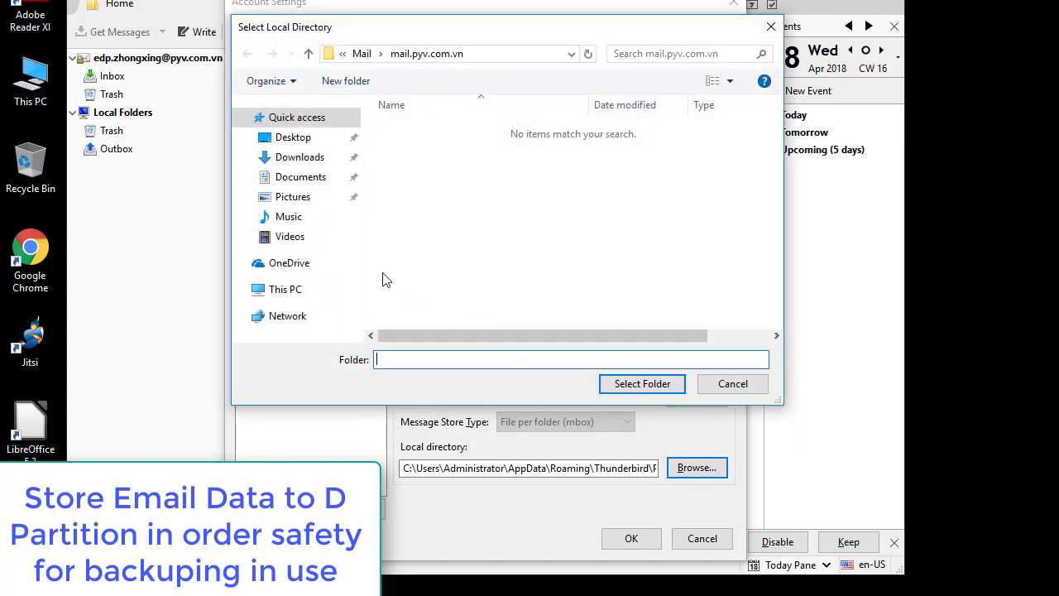
Step: Create a new Thunder_Mail folder on the DATA (D:) drive
{"action": "left_click", "coordinate": [286, 291]}
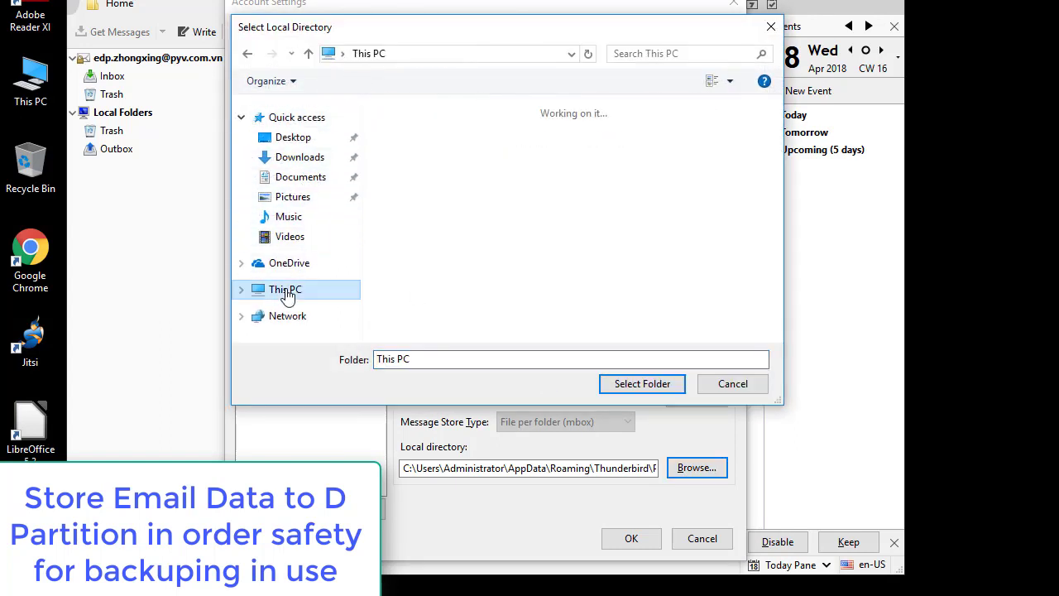
{"action": "scroll", "coordinate": [511, 232], "scroll_direction": "down", "scroll_amount": 5}
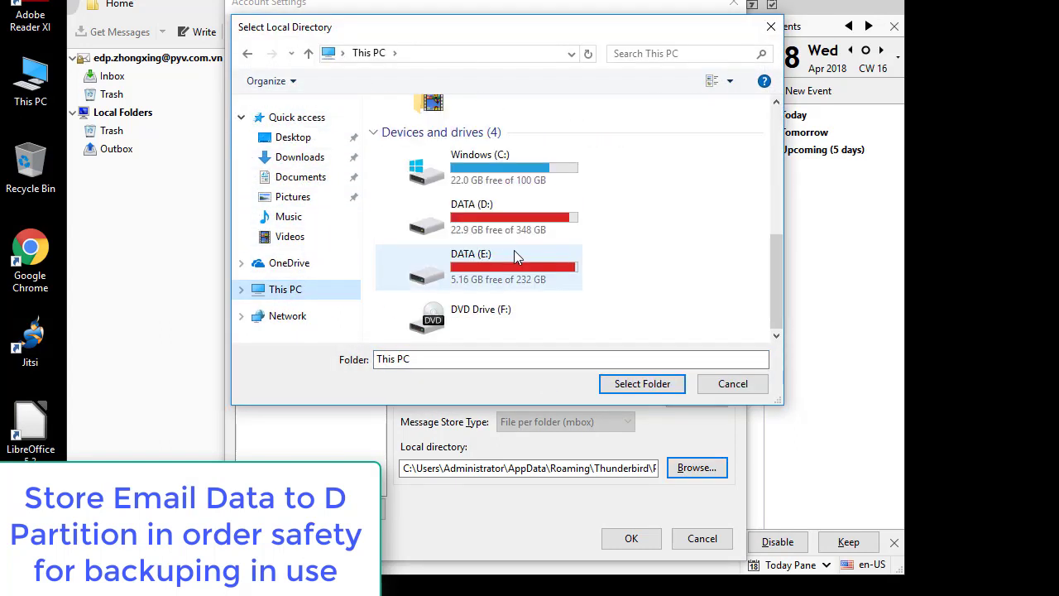
{"action": "double_click", "coordinate": [507, 229]}
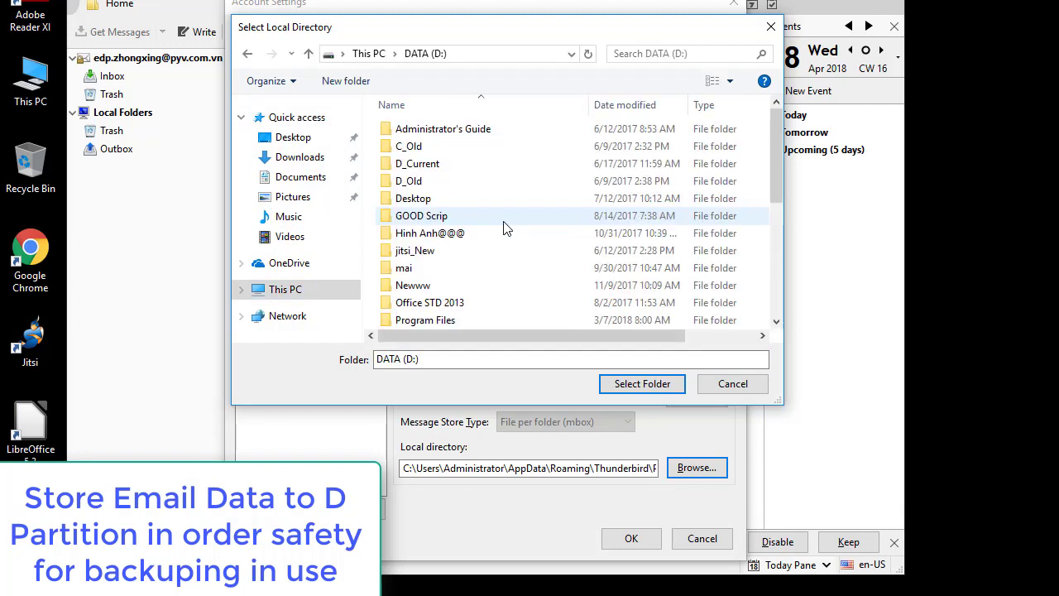
{"action": "left_click", "coordinate": [358, 86]}
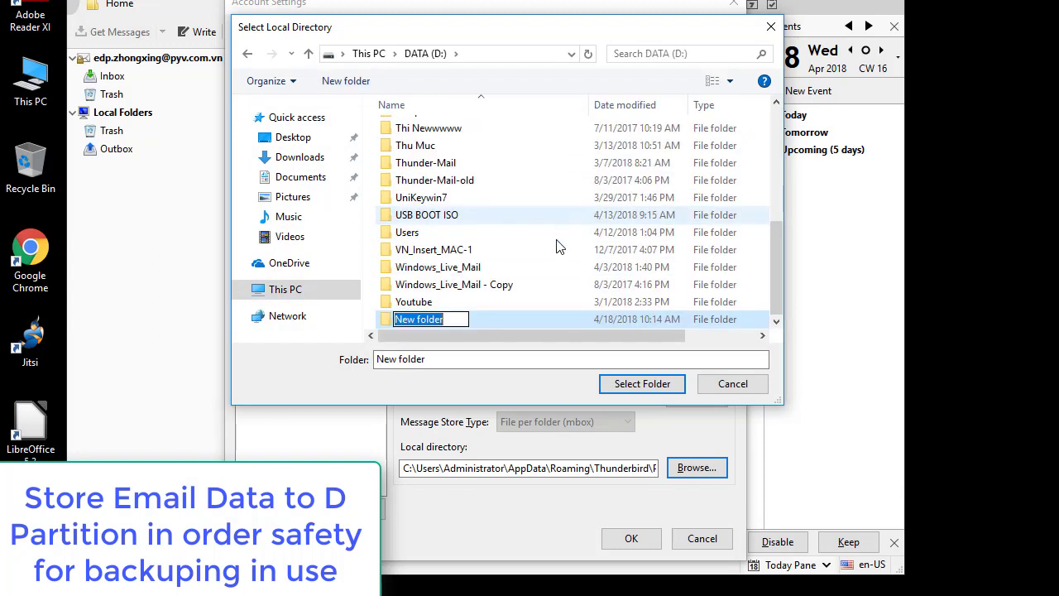
{"action": "type", "text": "Thun"}
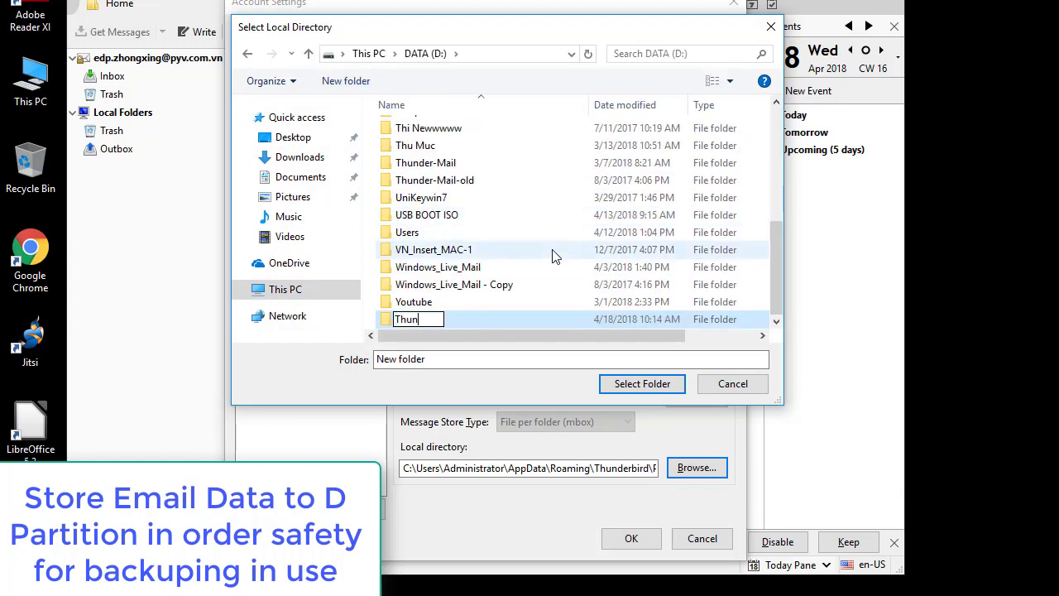
{"action": "type", "text": "der_Mail"}
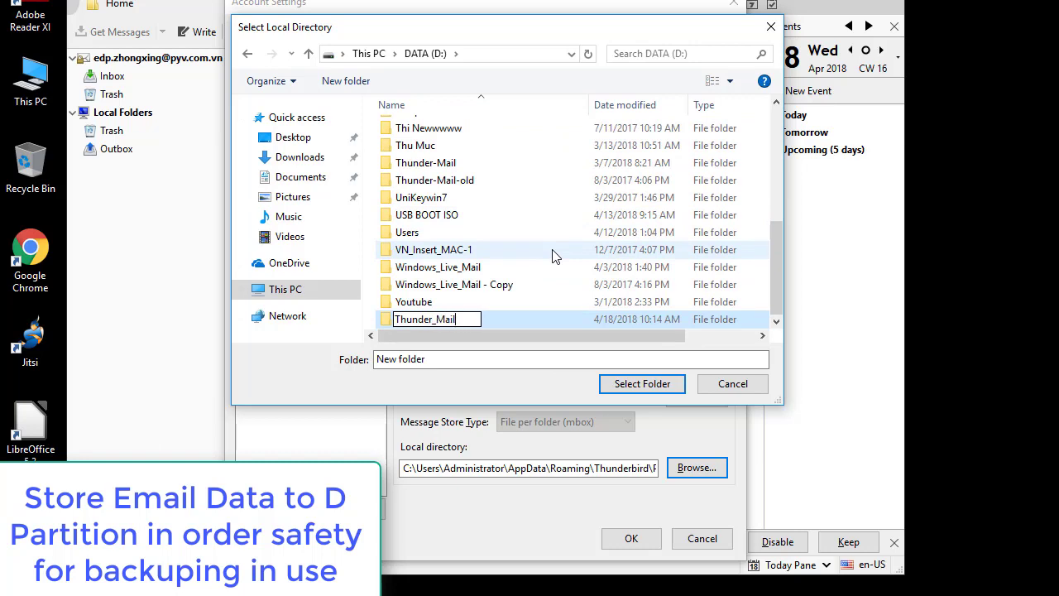
{"action": "key", "text": "Return"}
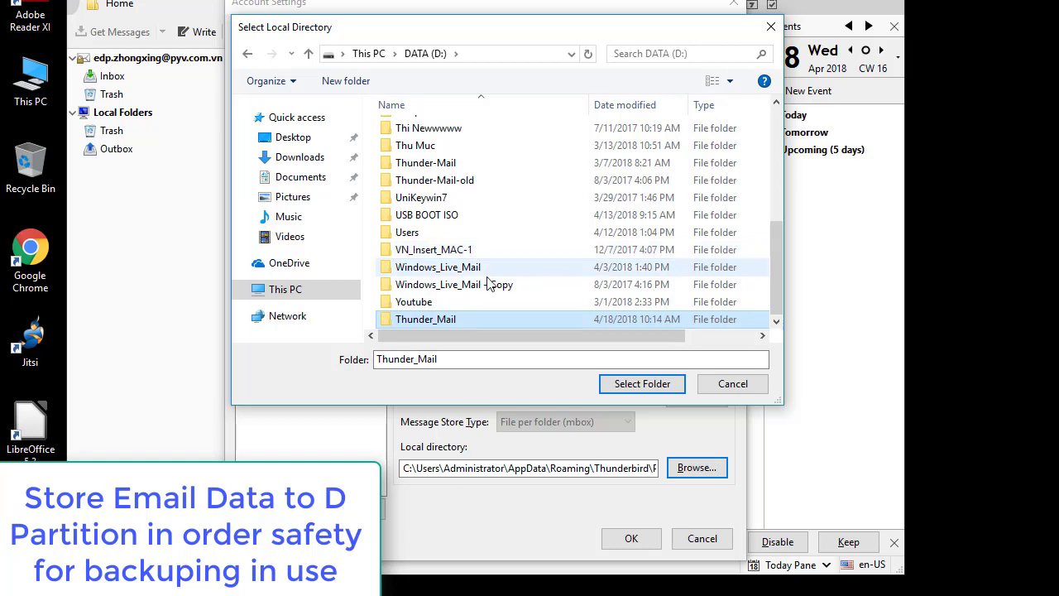
Step: Create a Mail folder inside Thunder_Mail and select it as the local directory
{"action": "double_click", "coordinate": [451, 316]}
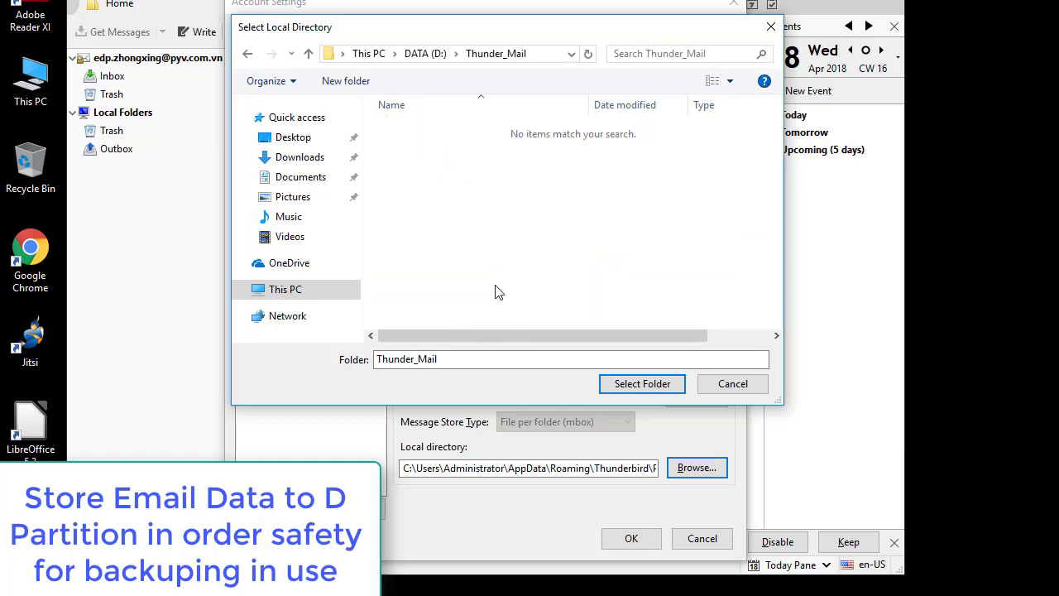
{"action": "left_click", "coordinate": [346, 80]}
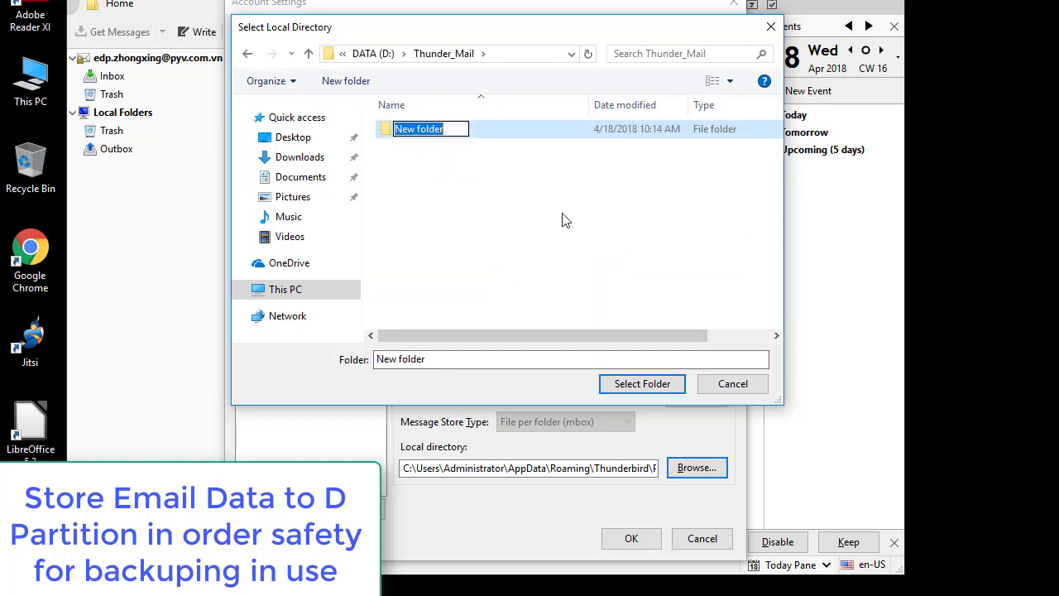
{"action": "type", "text": "L"}
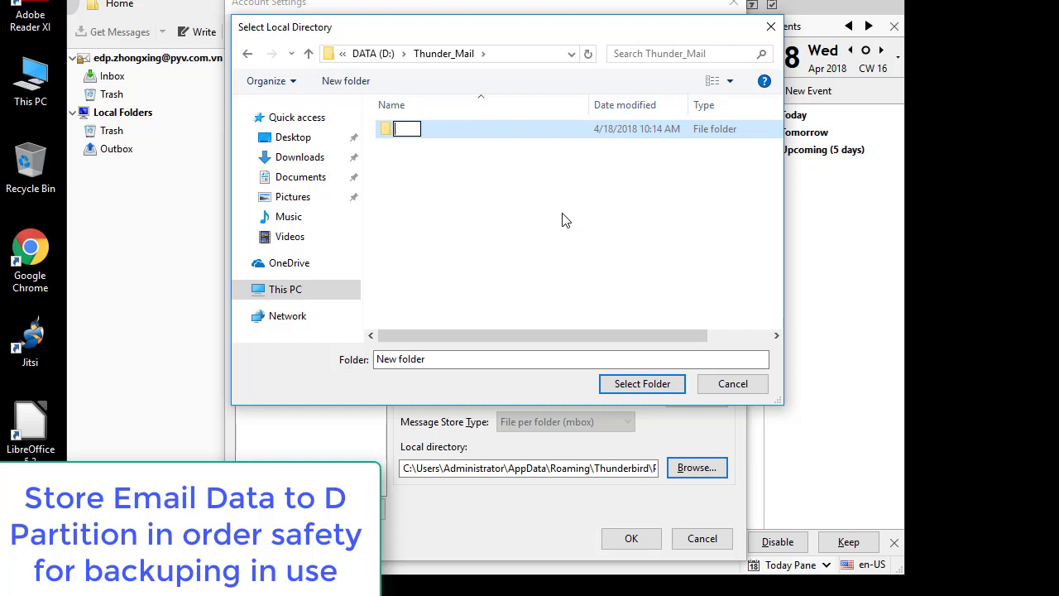
{"action": "type", "text": "Mail"}
{"action": "key", "text": "Return"}
{"action": "double_click", "coordinate": [445, 132]}
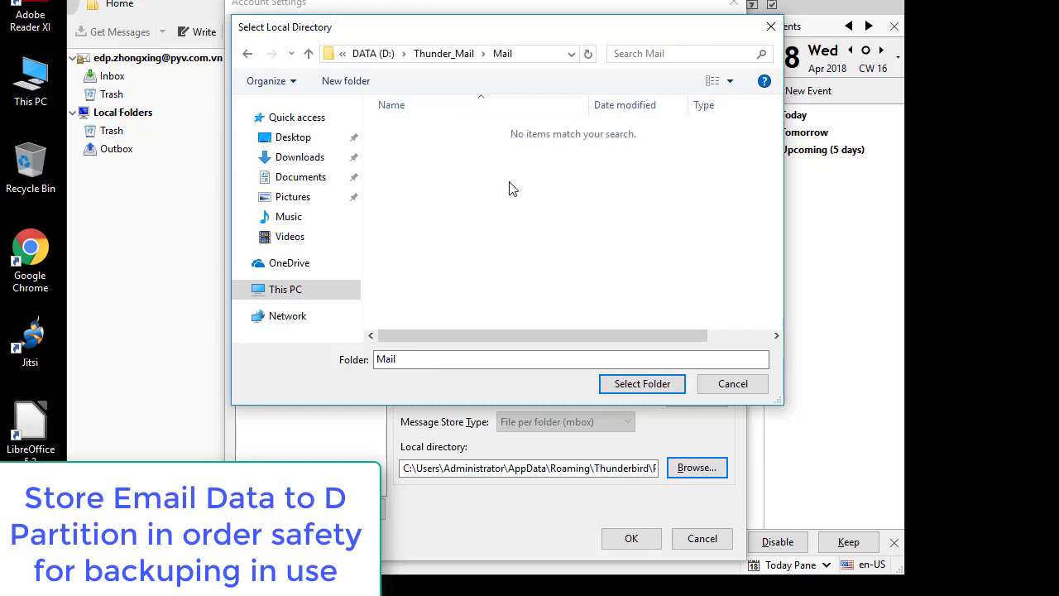
{"action": "left_click", "coordinate": [653, 387]}
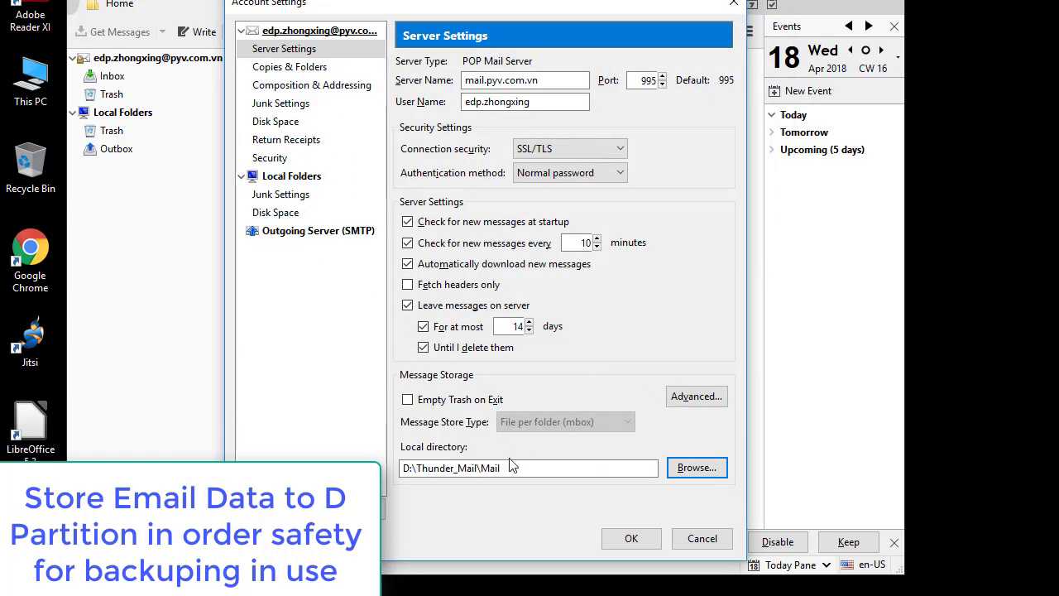
Step: Save the account settings and restart Thunderbird to apply the new D:\Thunder_Mail\Mail directory
{"action": "left_click", "coordinate": [538, 464]}
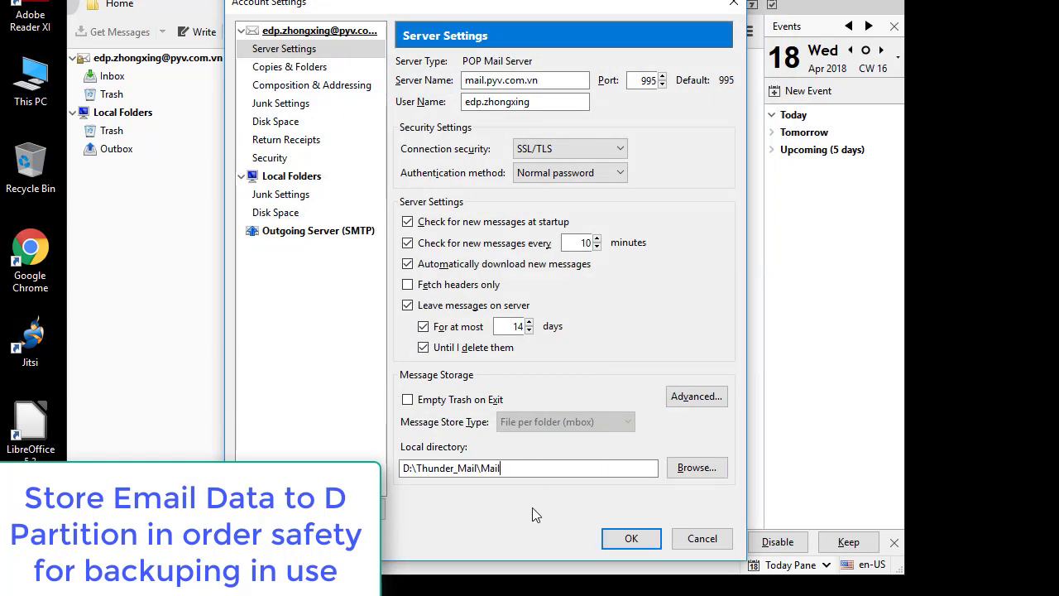
{"action": "left_click", "coordinate": [633, 539]}
{"action": "left_click", "coordinate": [461, 303]}
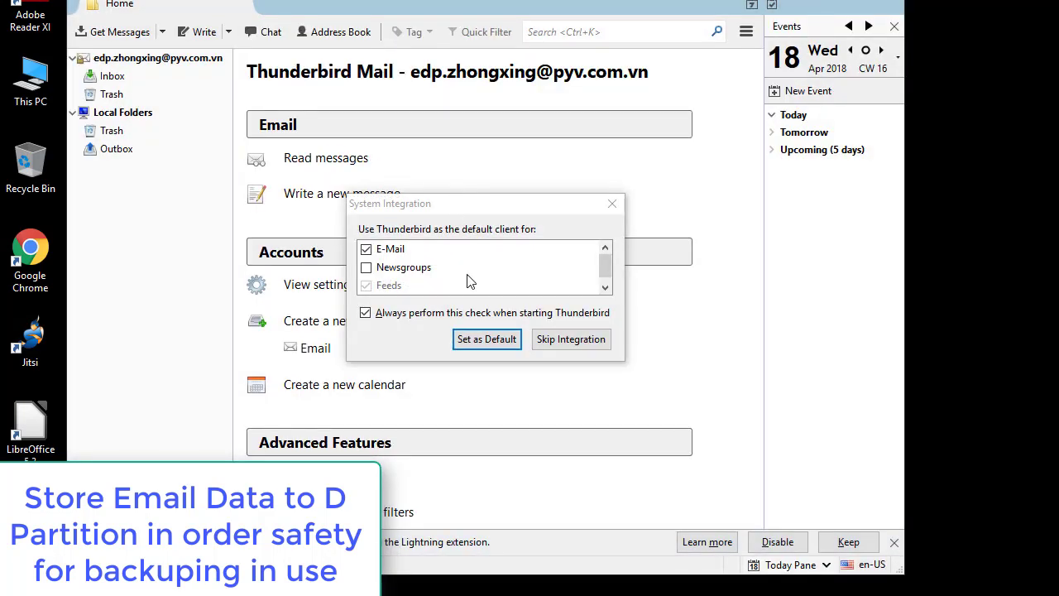
Step: Dismiss the default-client prompt and open the Local Folders context menu
{"action": "left_click", "coordinate": [612, 203]}
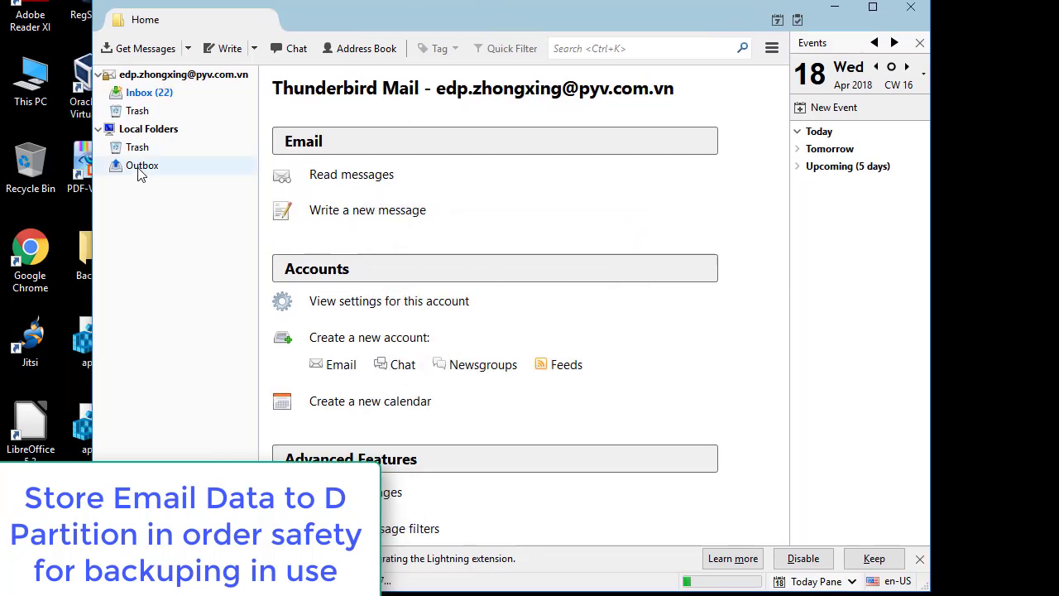
{"action": "left_click", "coordinate": [143, 132]}
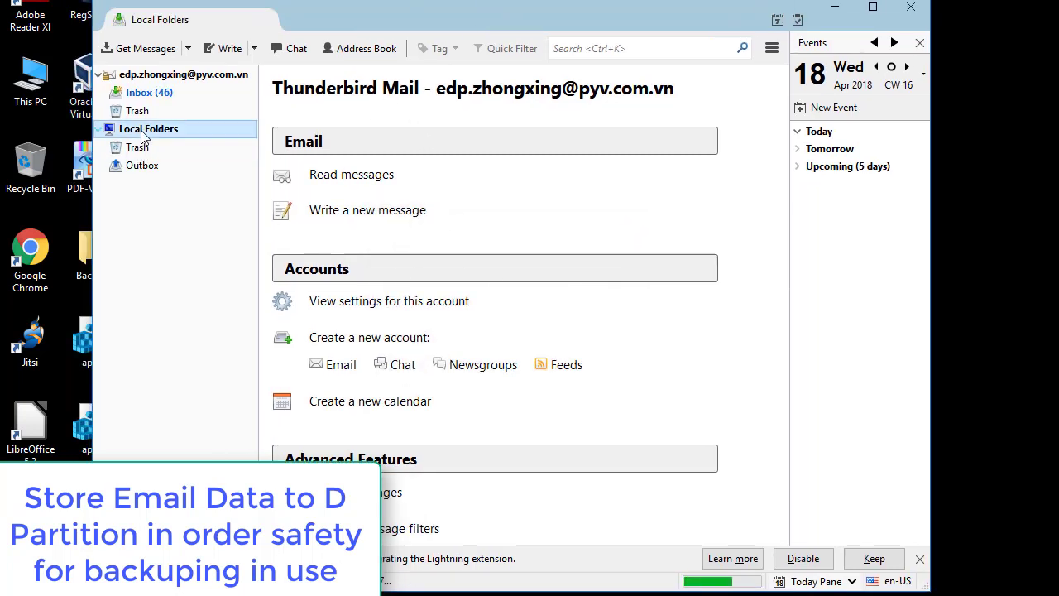
{"action": "right_click", "coordinate": [141, 132]}
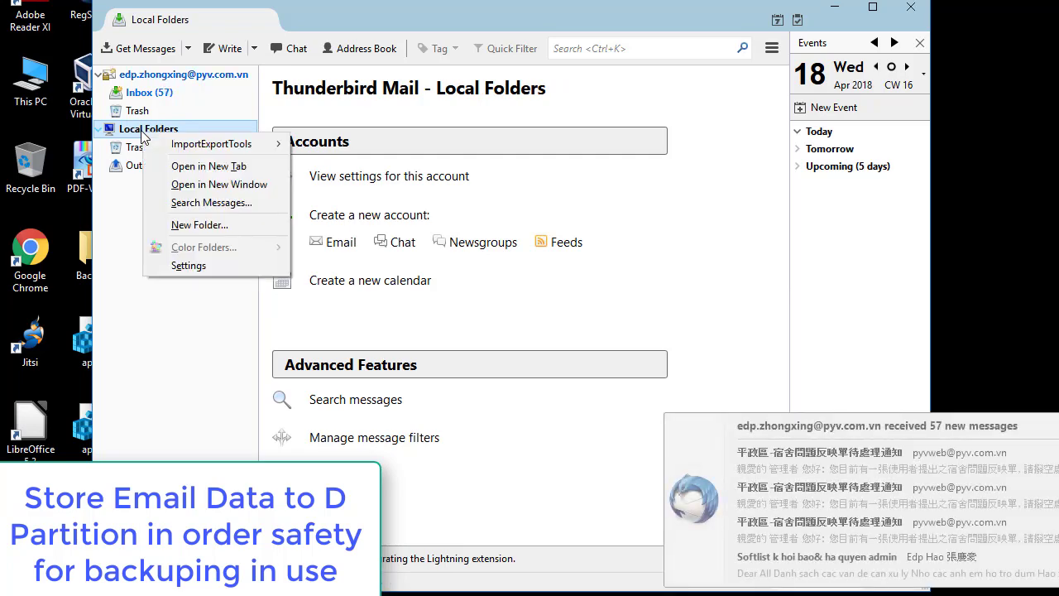
Step: Open the Local Folders settings and browse to D:\Thunder_Mail for a new directory
{"action": "left_click", "coordinate": [184, 265]}
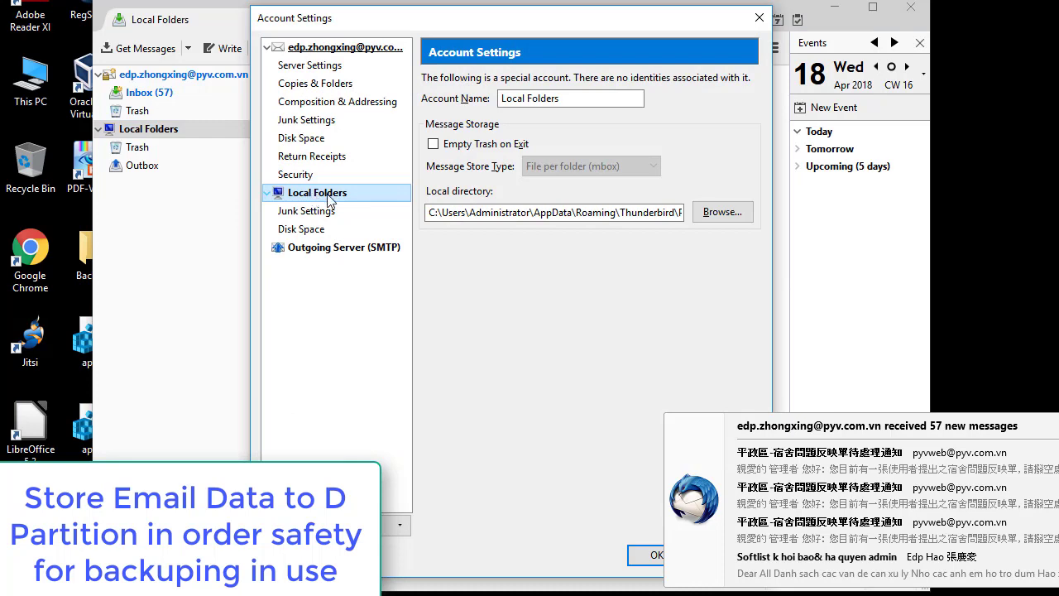
{"action": "left_click", "coordinate": [731, 216]}
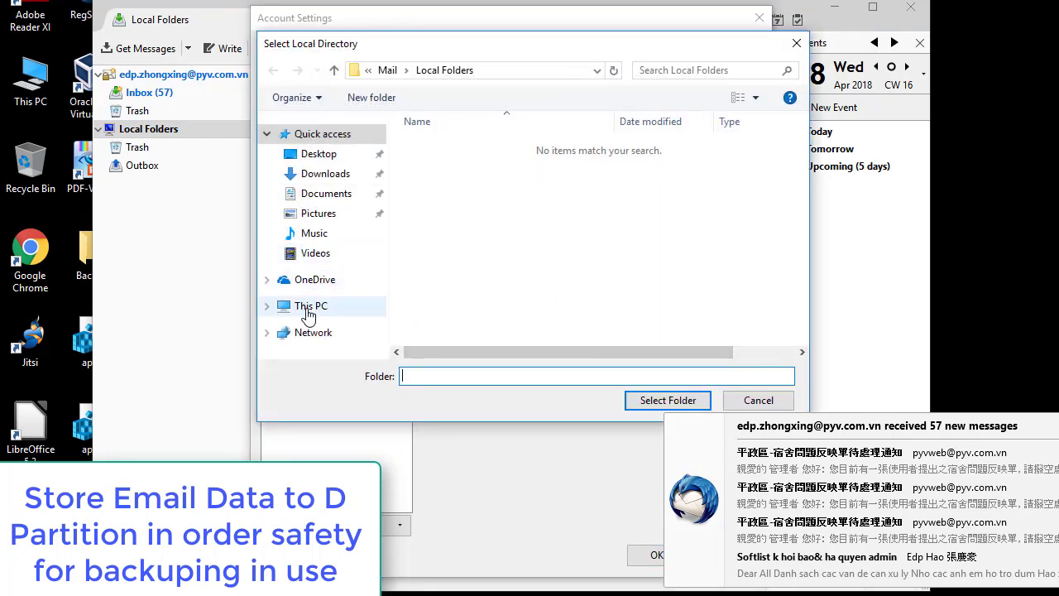
{"action": "left_click", "coordinate": [306, 312]}
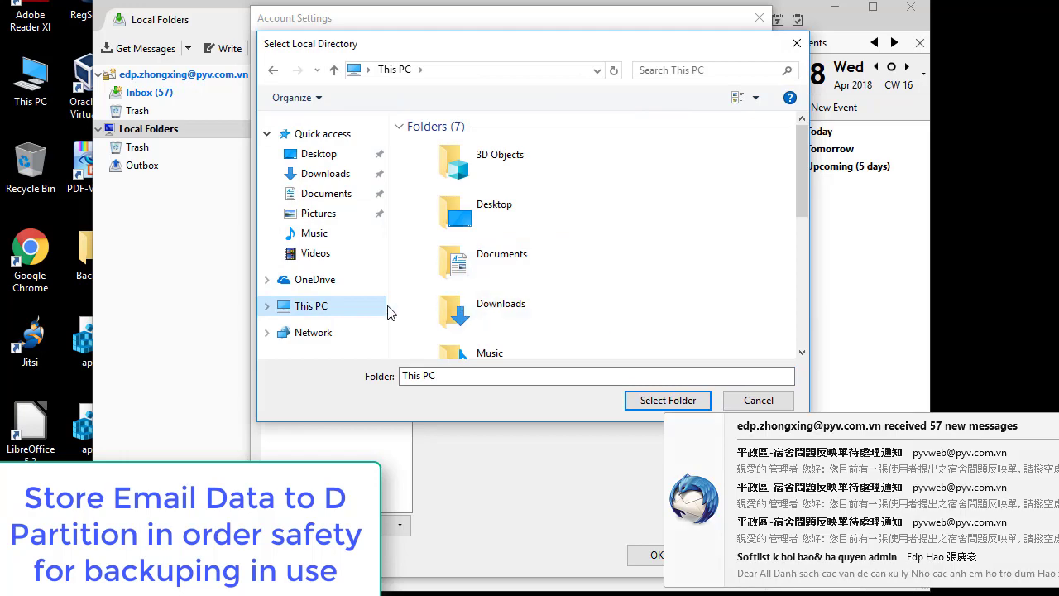
{"action": "left_click", "coordinate": [266, 306]}
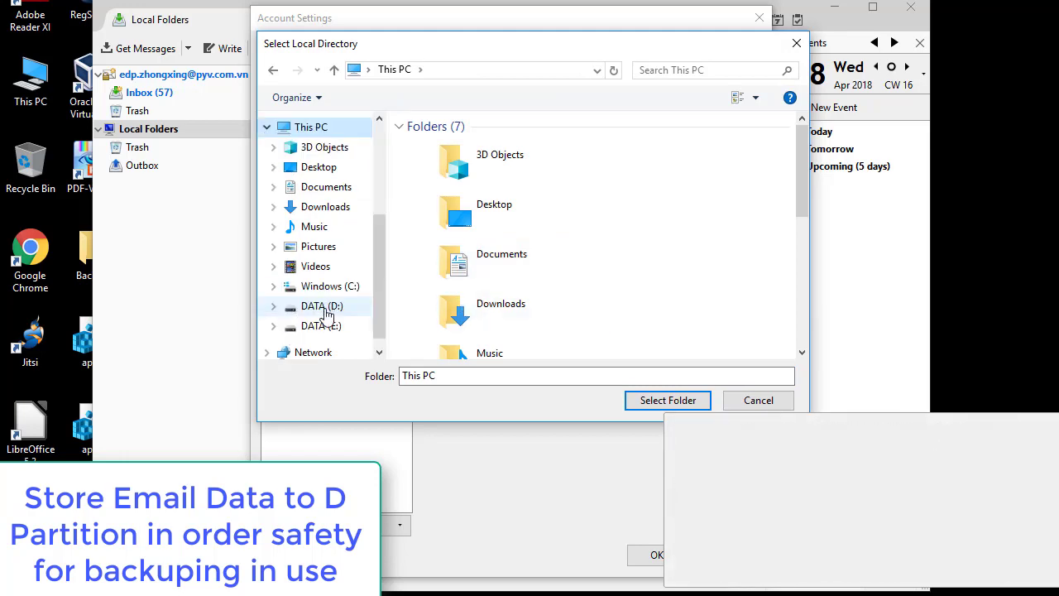
{"action": "left_click", "coordinate": [327, 311]}
{"action": "scroll", "coordinate": [463, 293], "scroll_direction": "down", "scroll_amount": 5}
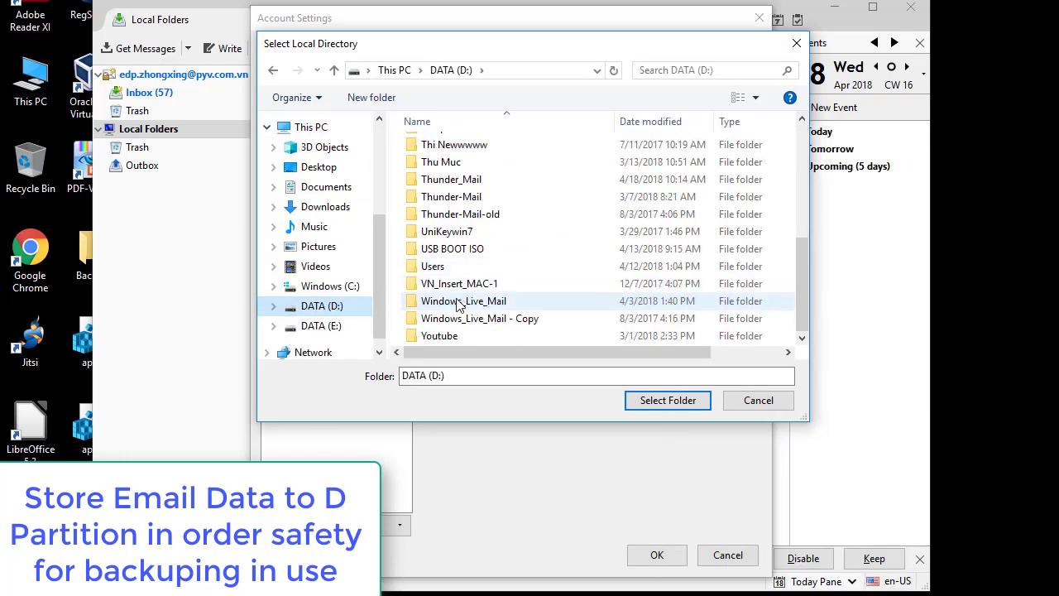
{"action": "left_click", "coordinate": [460, 318]}
{"action": "key", "text": "t"}
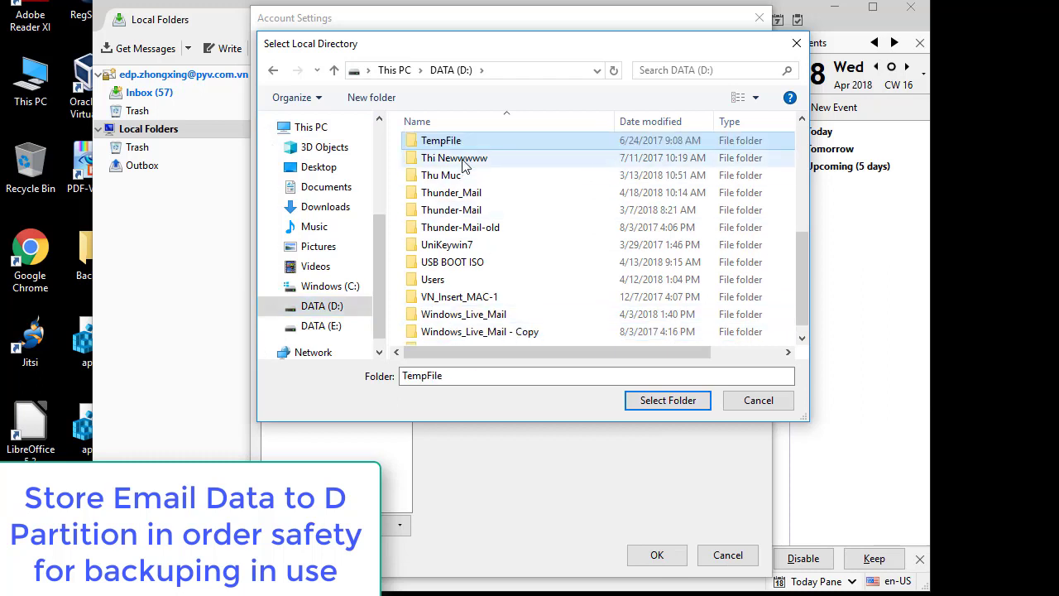
{"action": "left_click", "coordinate": [463, 160]}
{"action": "left_click", "coordinate": [463, 195]}
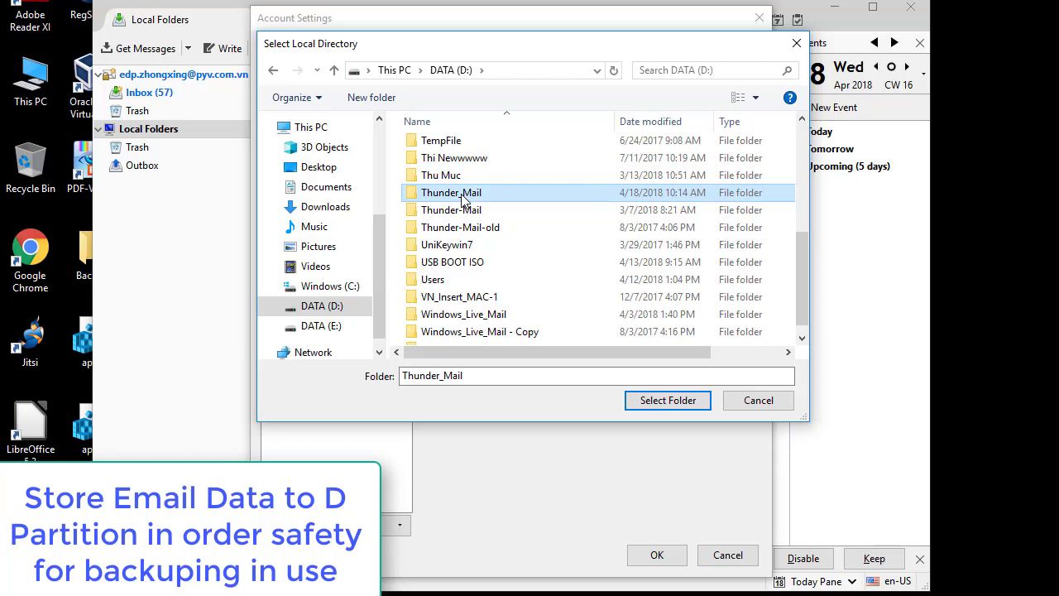
{"action": "double_click", "coordinate": [464, 195]}
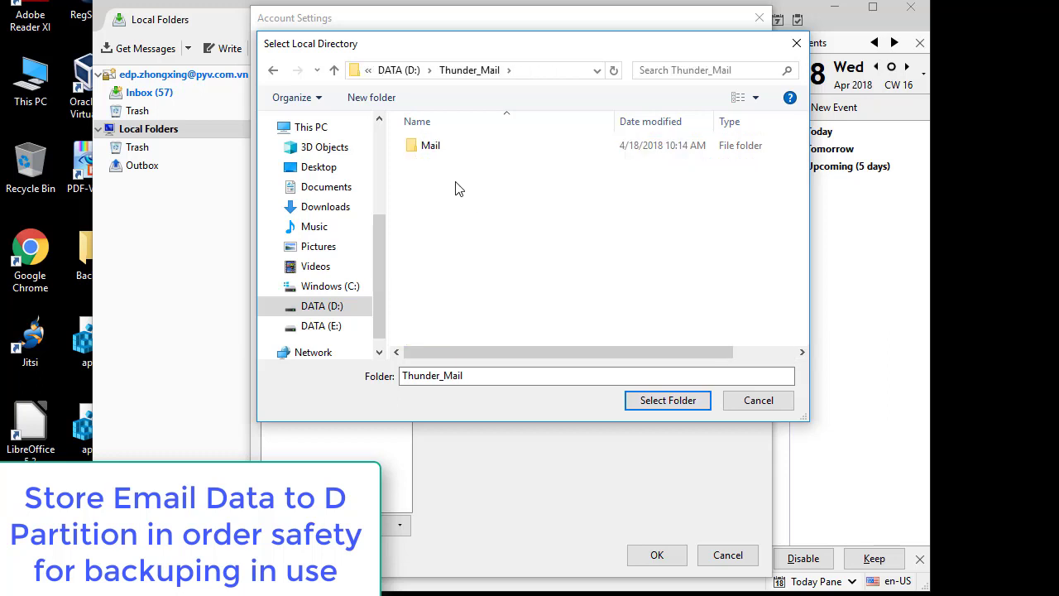
Step: Create a Local folder there, select it, and save the Local Folders settings
{"action": "left_click", "coordinate": [371, 97]}
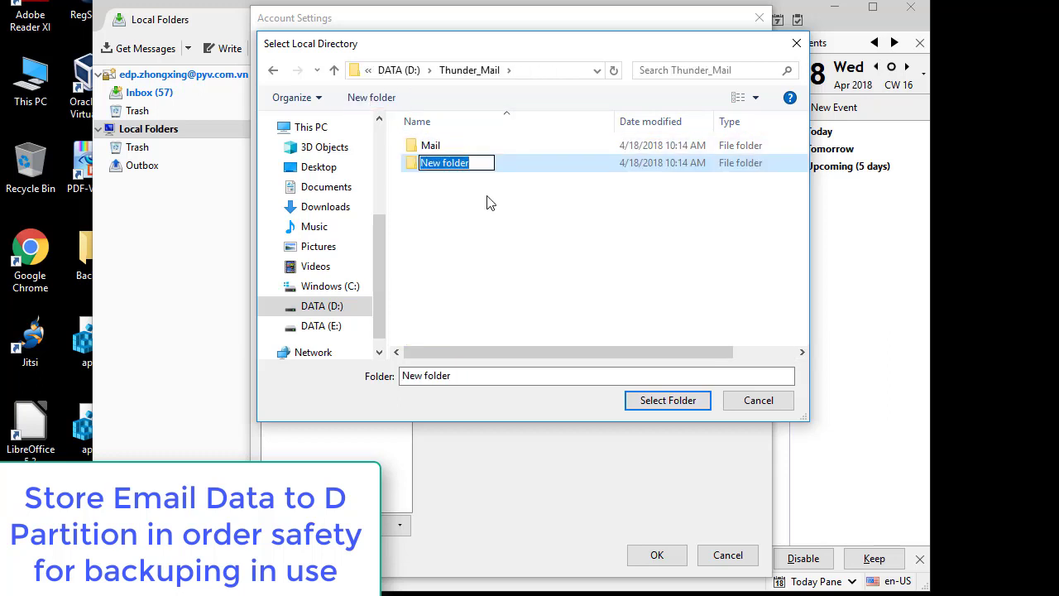
{"action": "type", "text": "Local"}
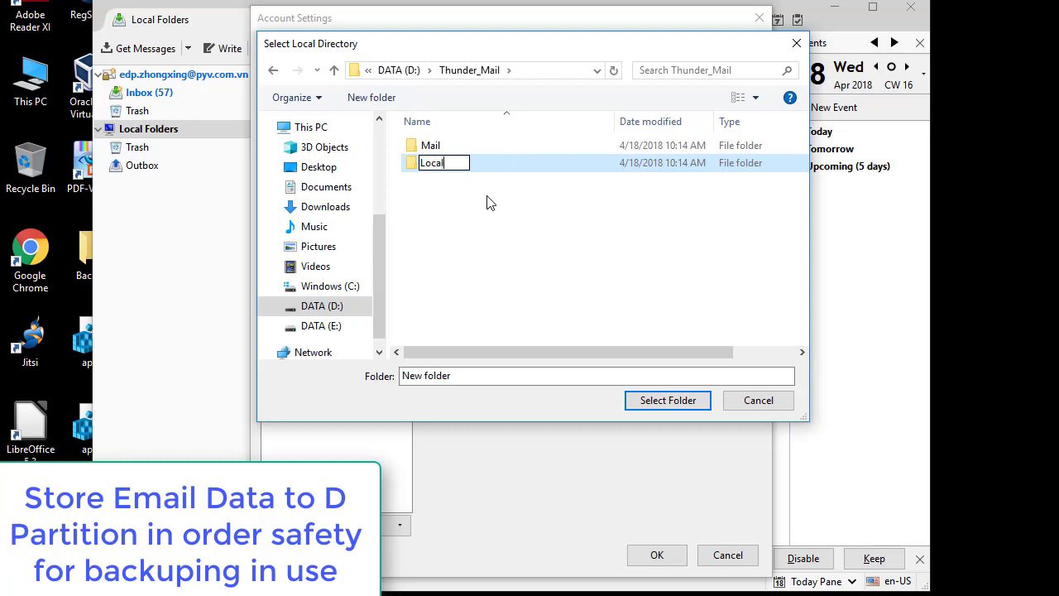
{"action": "key", "text": "Return"}
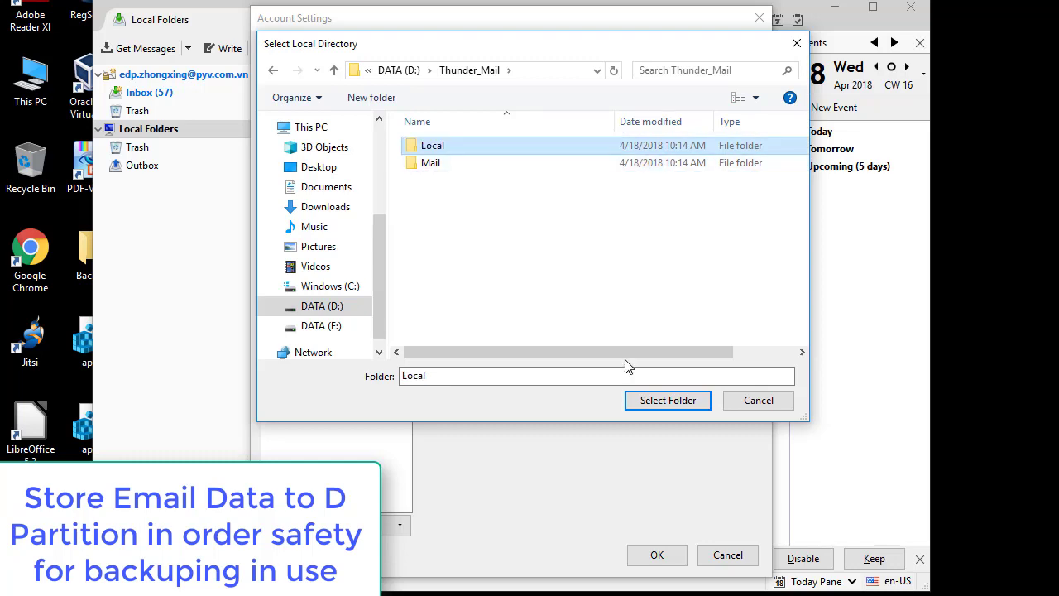
{"action": "left_click", "coordinate": [671, 406]}
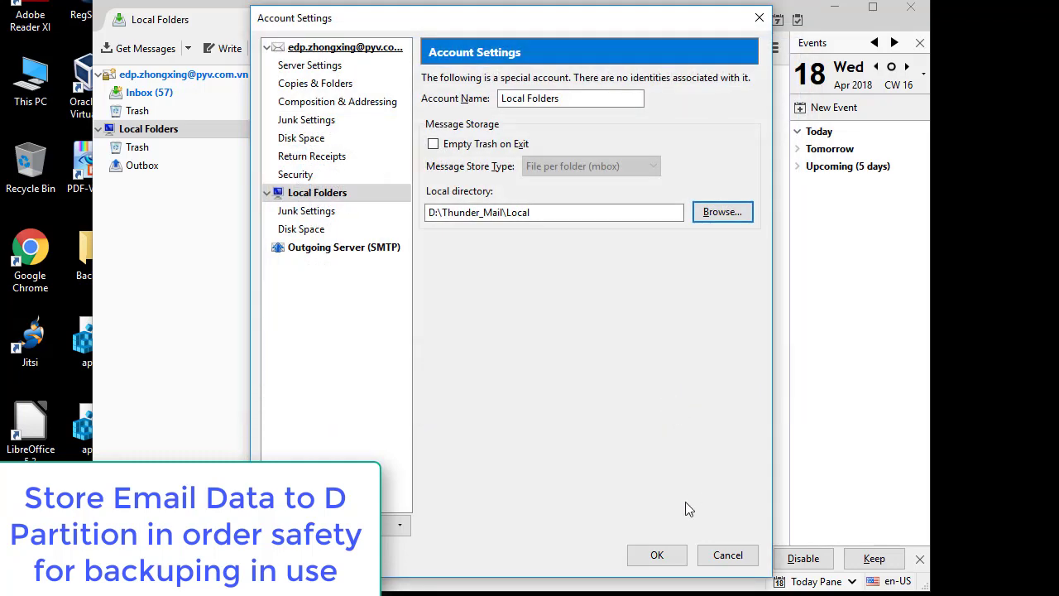
{"action": "left_click", "coordinate": [657, 555]}
Step: Restart Thunderbird, dismiss the default-client prompt, then check Local Folders, Inbox (57 messages) and empty Trash
{"action": "left_click", "coordinate": [473, 316]}
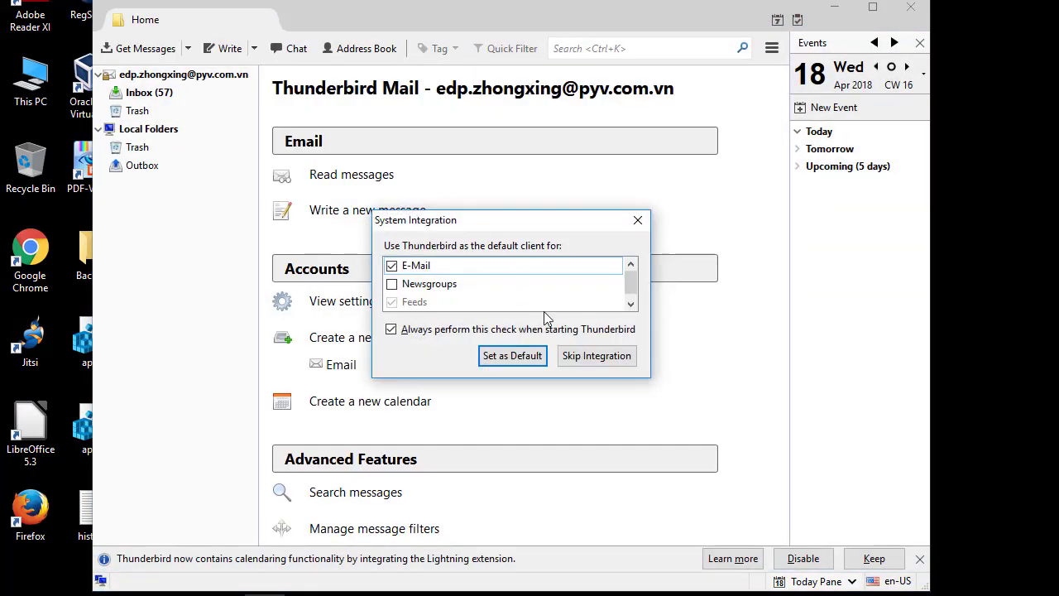
{"action": "left_click", "coordinate": [634, 221]}
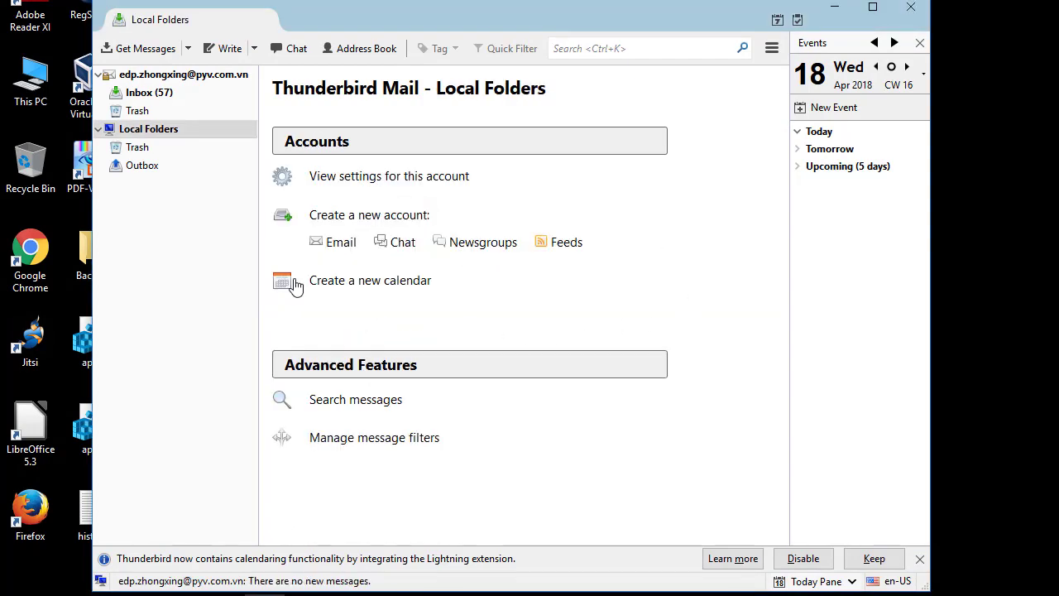
{"action": "left_click", "coordinate": [186, 278]}
{"action": "left_click", "coordinate": [148, 92]}
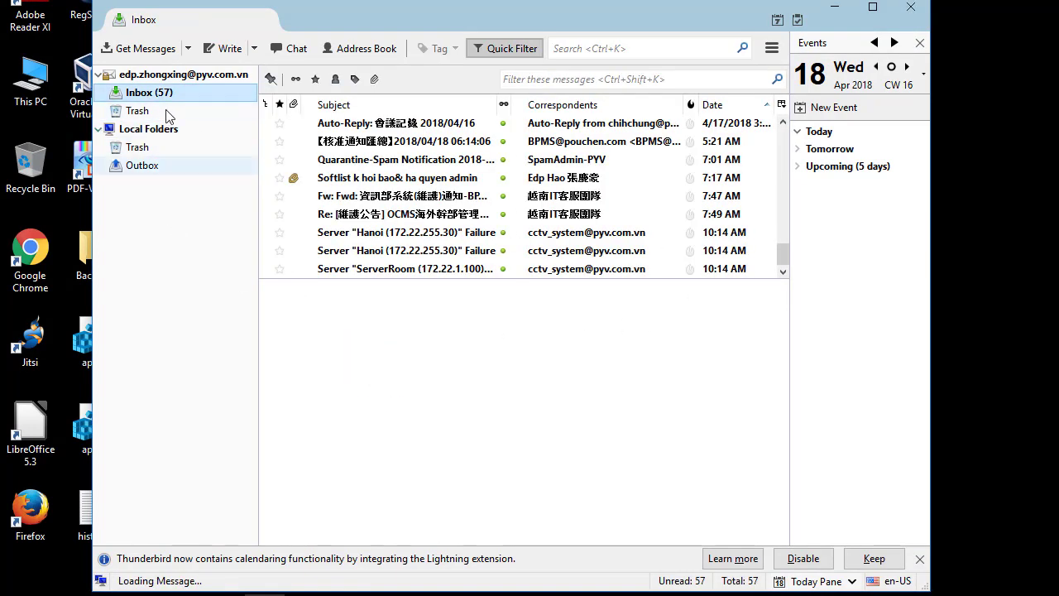
{"action": "left_click", "coordinate": [142, 110]}
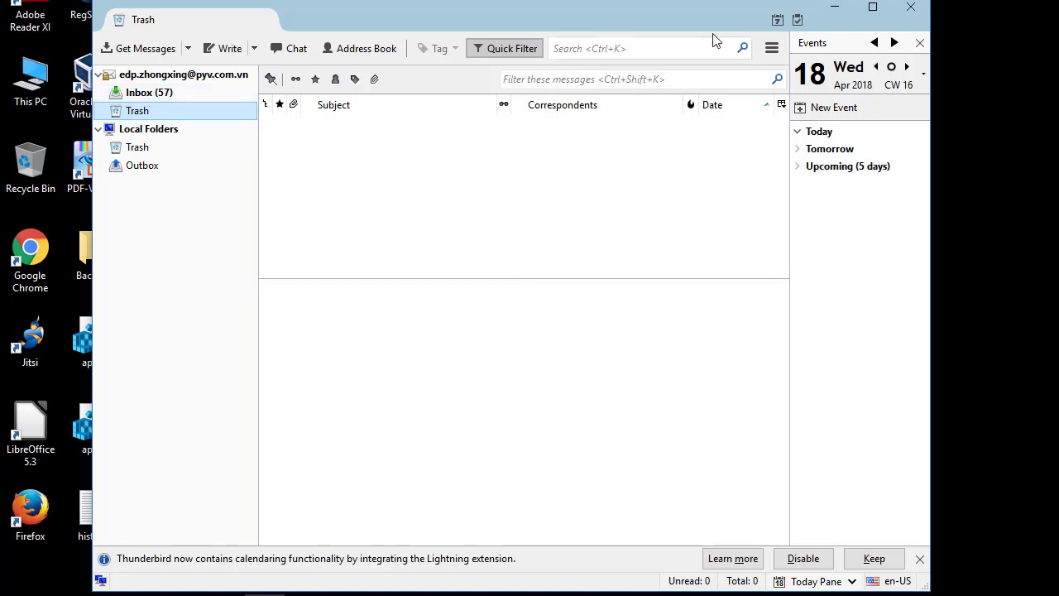
Step: Check the Add-ons Manager, then open the desktop Add-On_ThunderBird_Mail folder of .xpi add-ons
{"action": "left_click", "coordinate": [771, 50]}
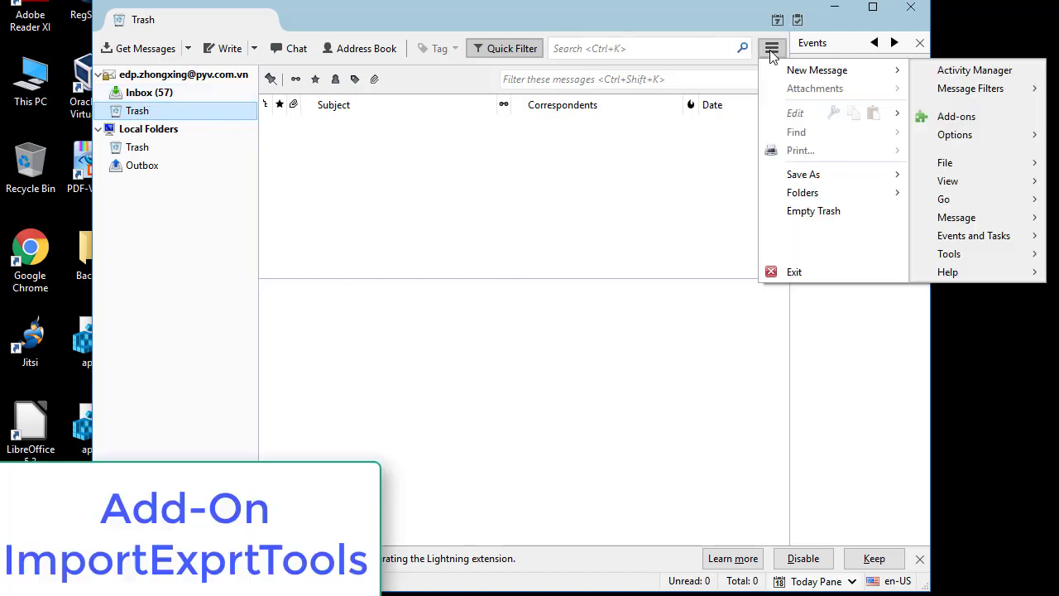
{"action": "left_click", "coordinate": [951, 116]}
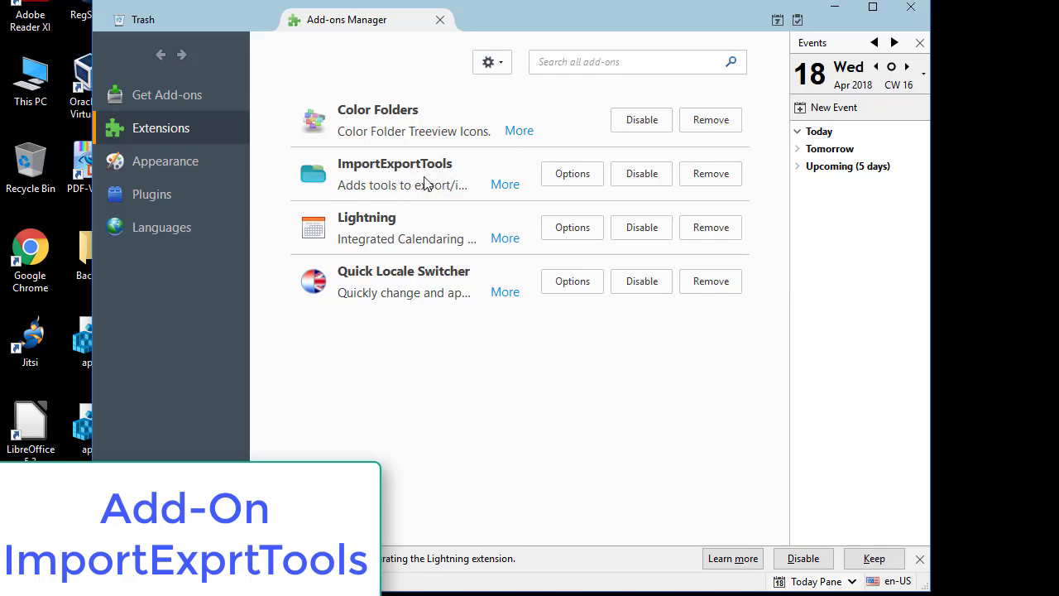
{"action": "left_click", "coordinate": [440, 19]}
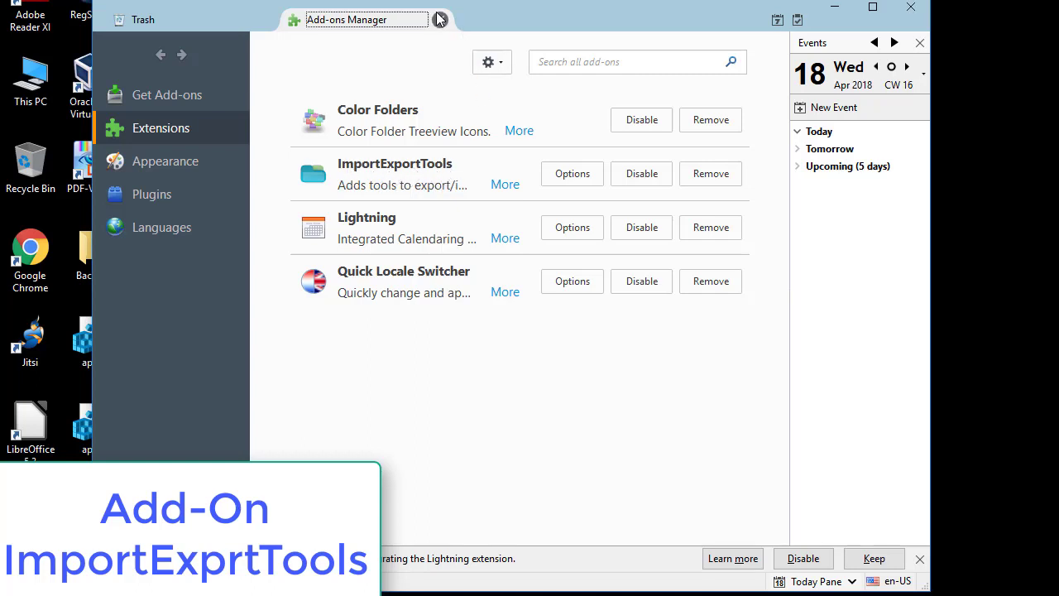
{"action": "left_click", "coordinate": [835, 8]}
{"action": "double_click", "coordinate": [154, 425]}
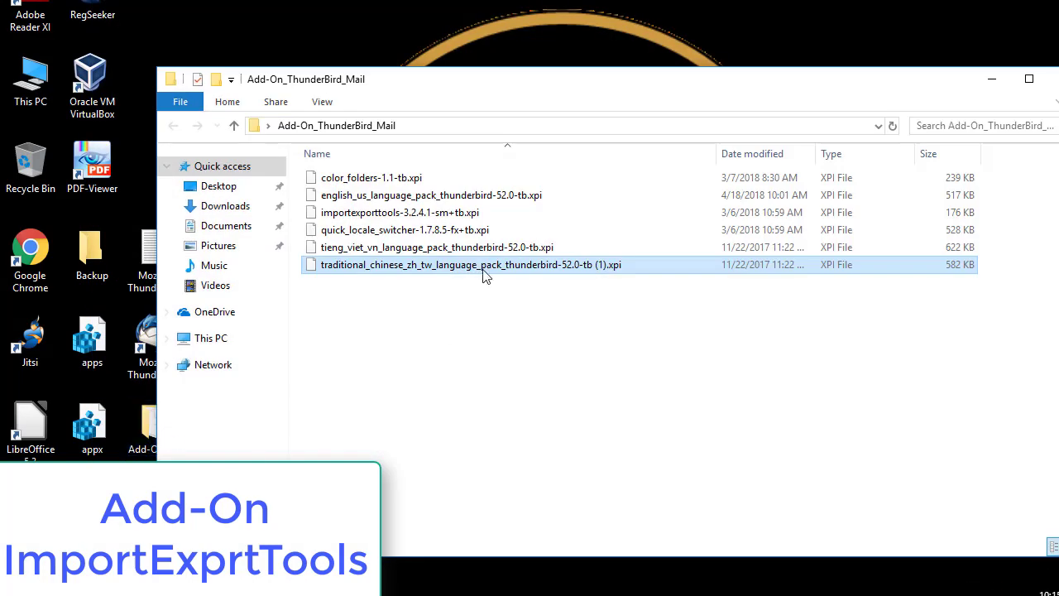
Step: Select the importexporttools-3.2.4.1 file, then close the add-ons folder window
{"action": "left_click", "coordinate": [364, 212]}
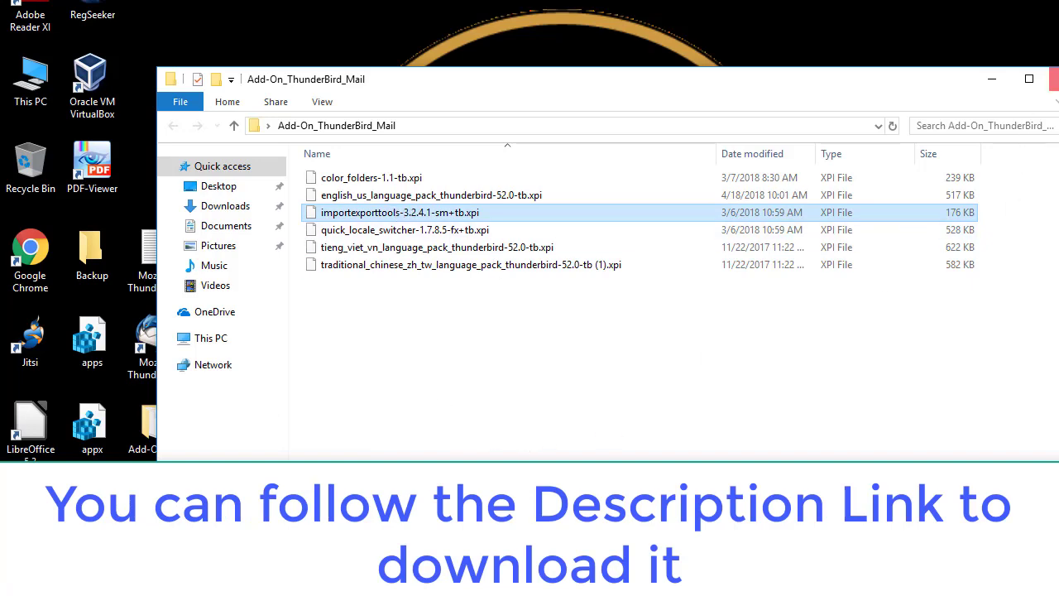
{"action": "left_click", "coordinate": [1055, 79]}
{"action": "left_click", "coordinate": [433, 437]}
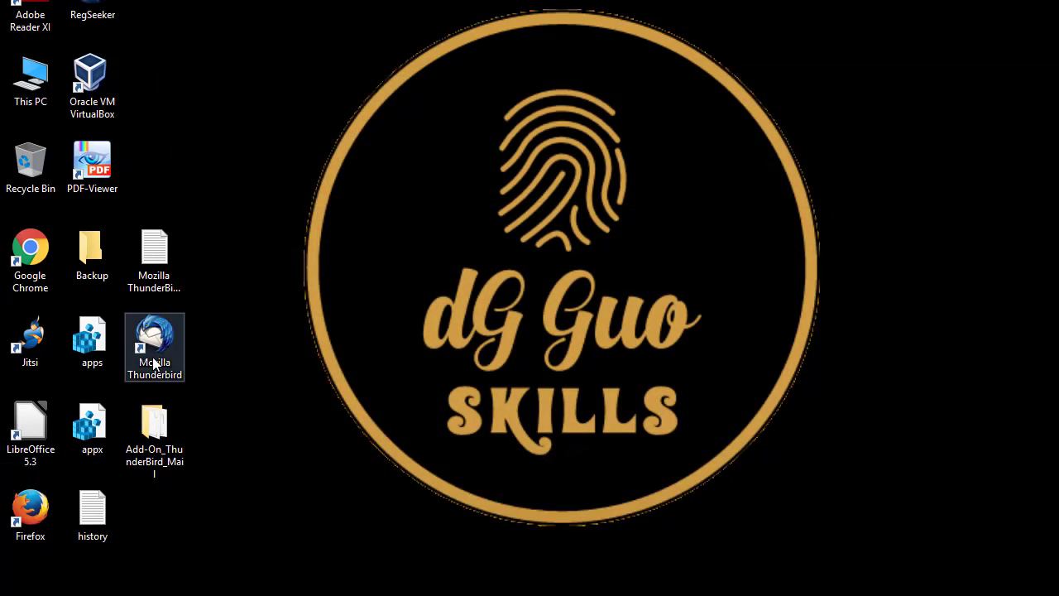
Step: Browse DATA (D:) > Windows_Live_Mail - Copy to inspect the account folder, then minimize Explorer
{"action": "double_click", "coordinate": [32, 91]}
{"action": "double_click", "coordinate": [619, 391]}
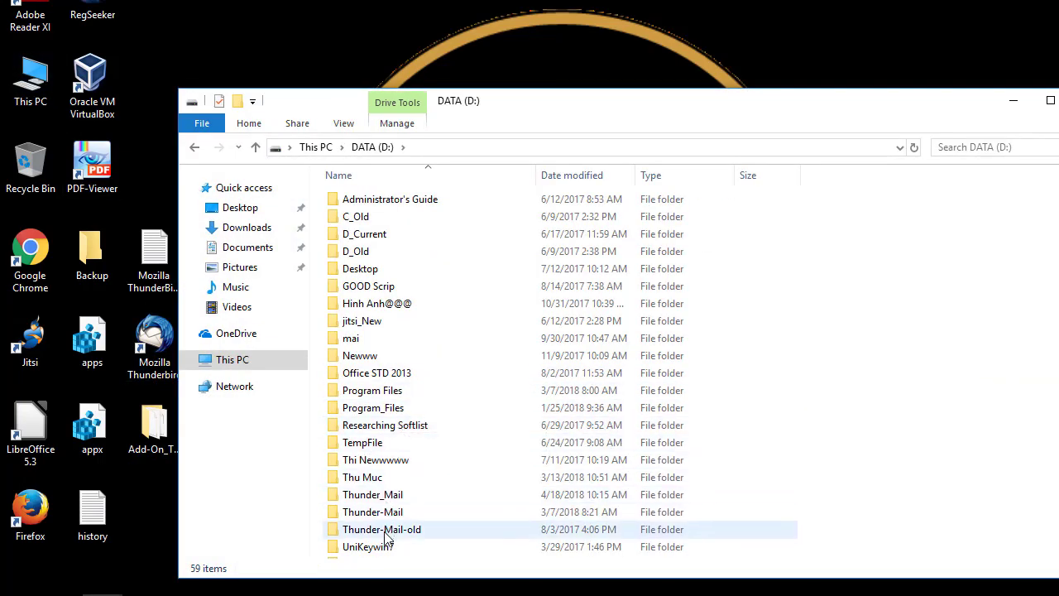
{"action": "scroll", "coordinate": [403, 517], "scroll_direction": "down", "scroll_amount": 5}
{"action": "left_click", "coordinate": [389, 340]}
{"action": "left_click", "coordinate": [389, 357]}
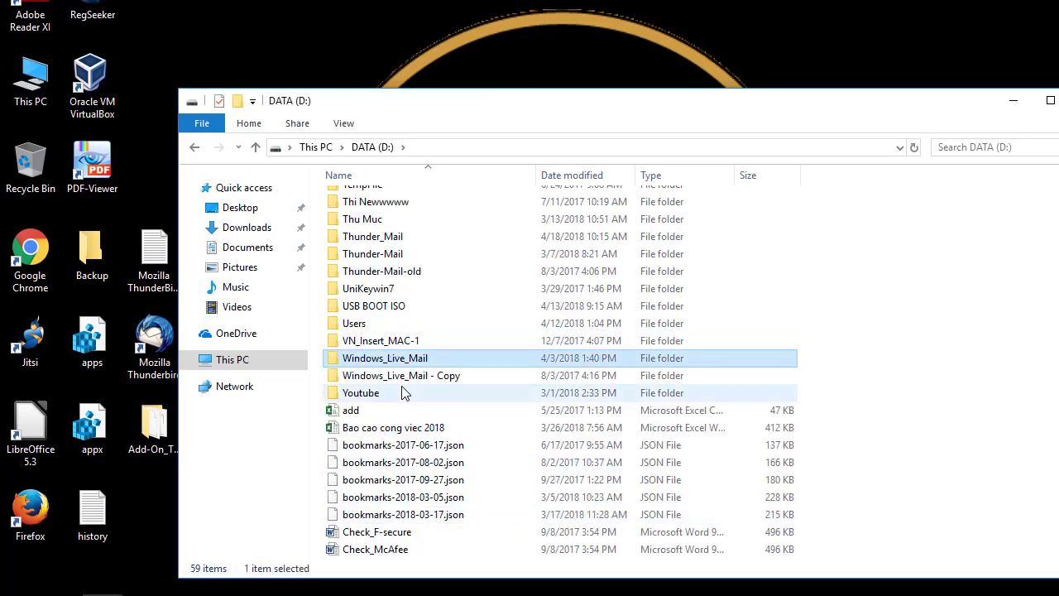
{"action": "left_click", "coordinate": [402, 379]}
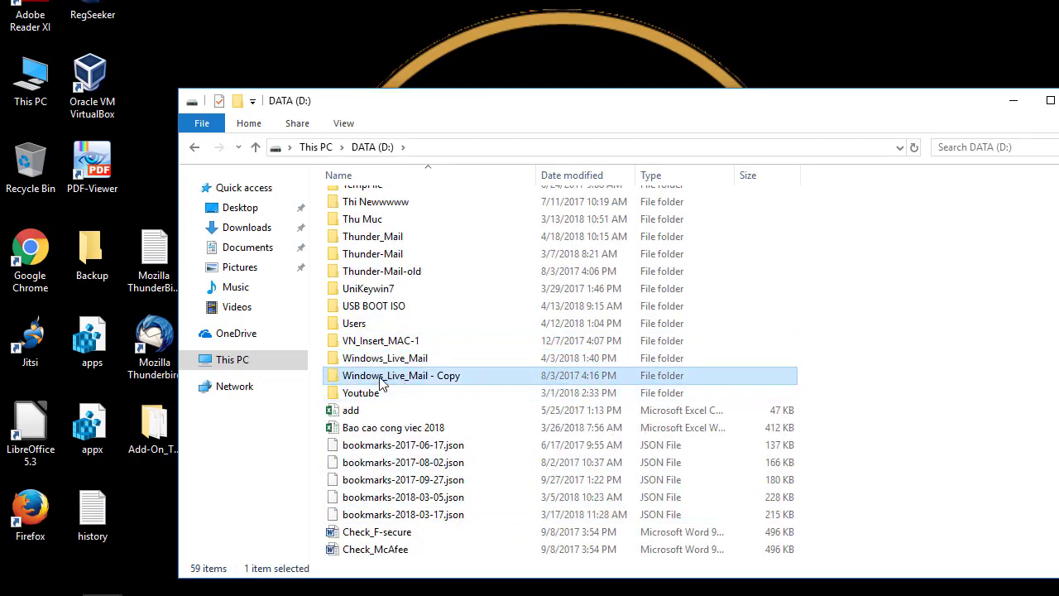
{"action": "double_click", "coordinate": [382, 378]}
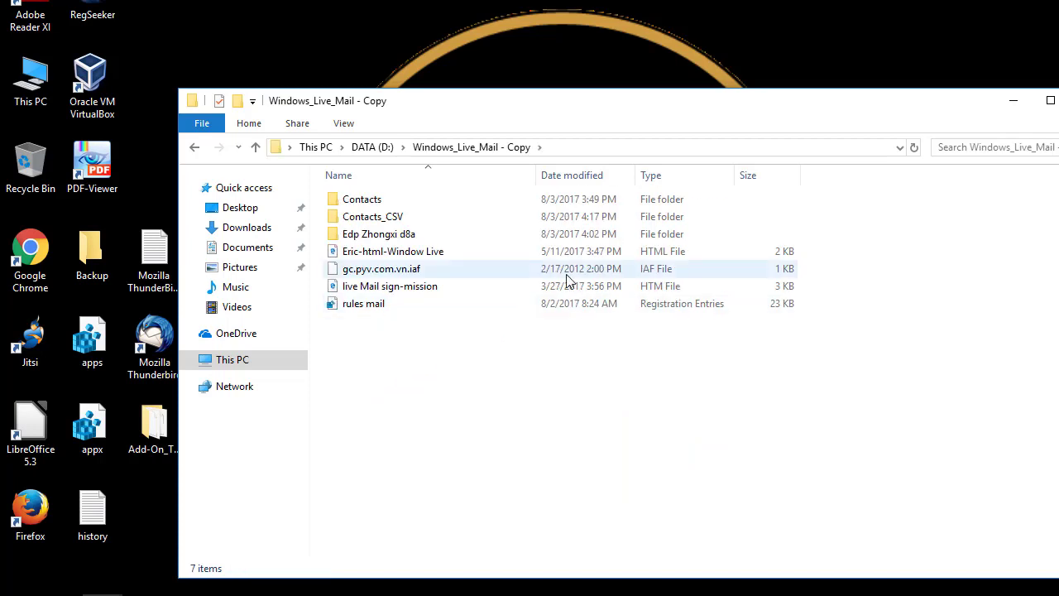
{"action": "double_click", "coordinate": [366, 238]}
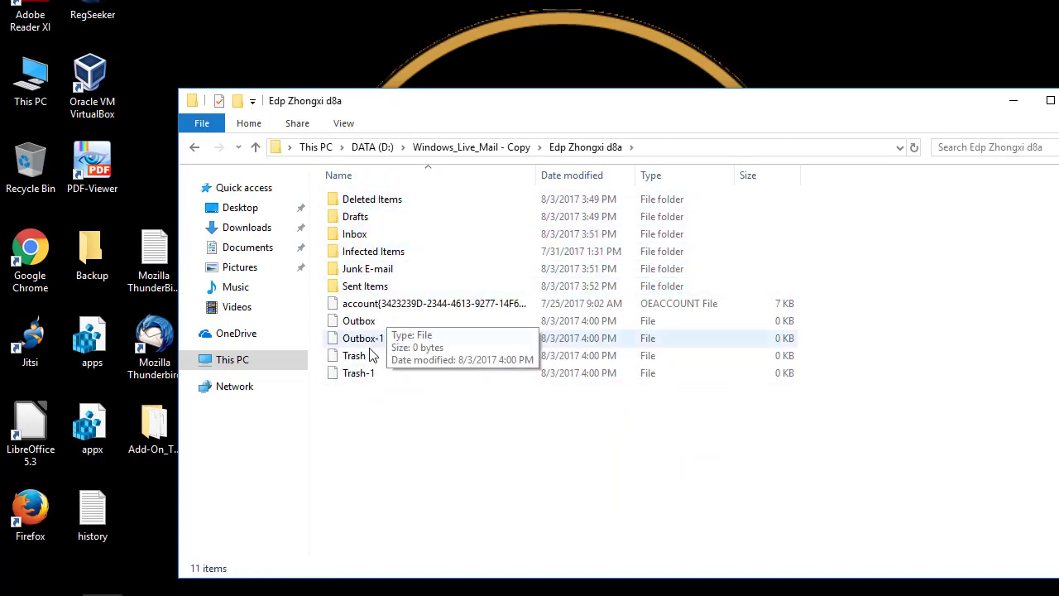
{"action": "left_click", "coordinate": [193, 148]}
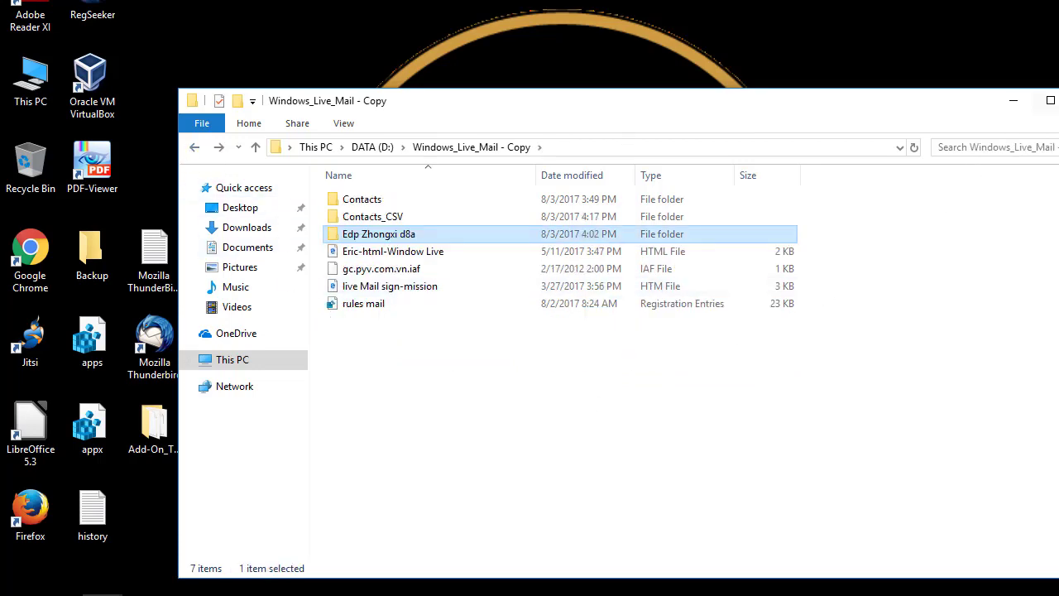
{"action": "left_click", "coordinate": [1013, 102]}
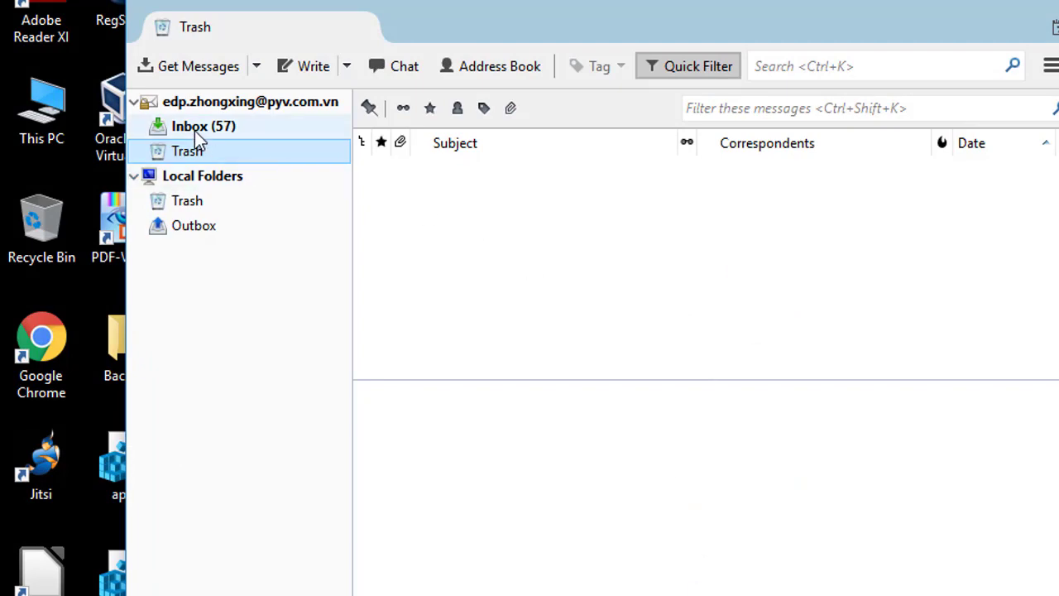
Step: On Inbox, start ImportExportTools' import of all messages from a directory including subdirectories
{"action": "left_click", "coordinate": [194, 129]}
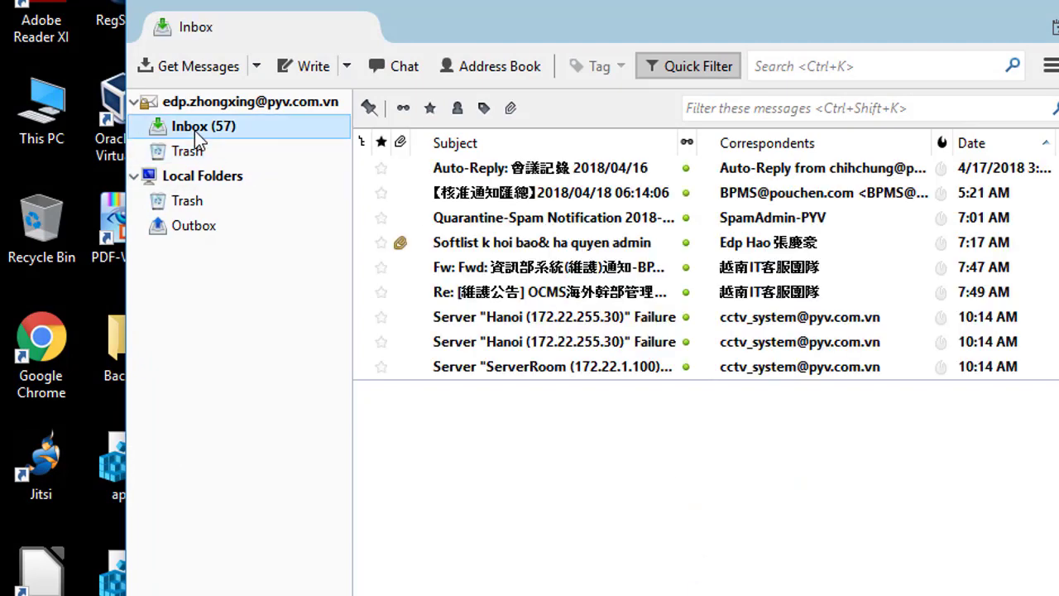
{"action": "right_click", "coordinate": [194, 131]}
{"action": "mouse_move", "coordinate": [273, 154]}
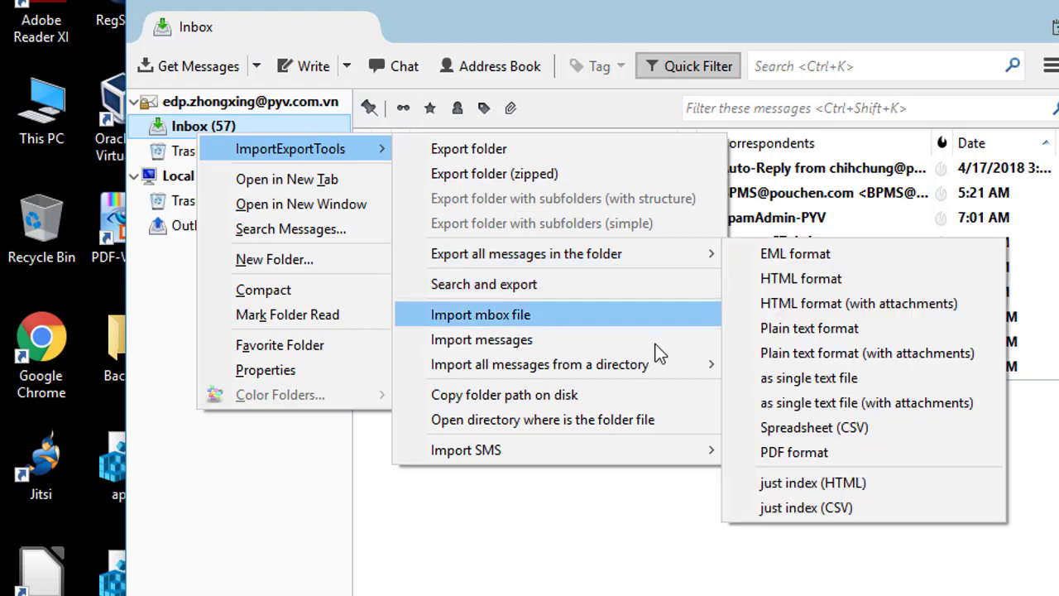
{"action": "mouse_move", "coordinate": [658, 372]}
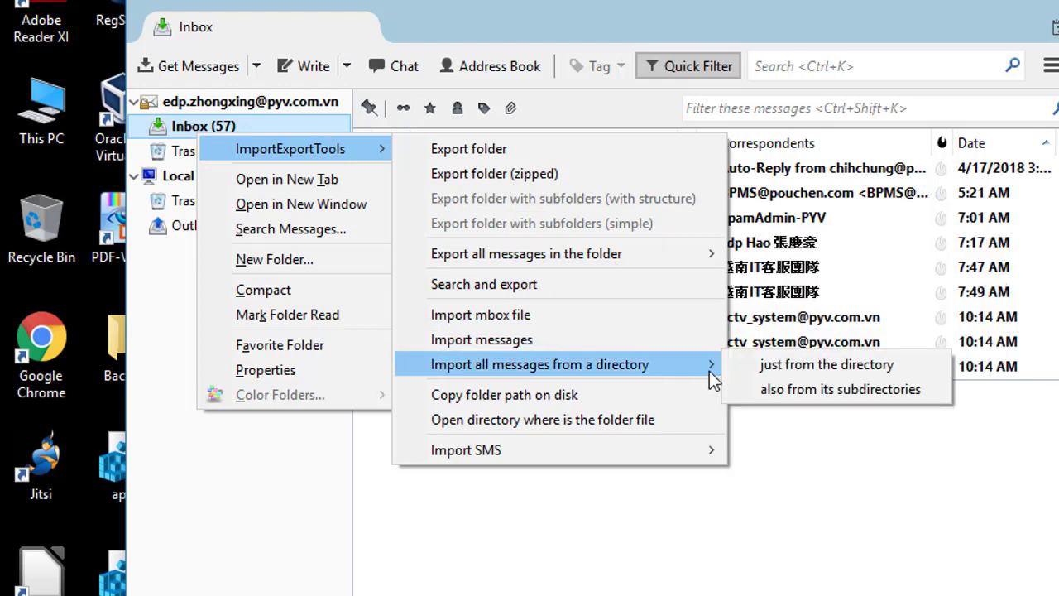
{"action": "left_click", "coordinate": [818, 393]}
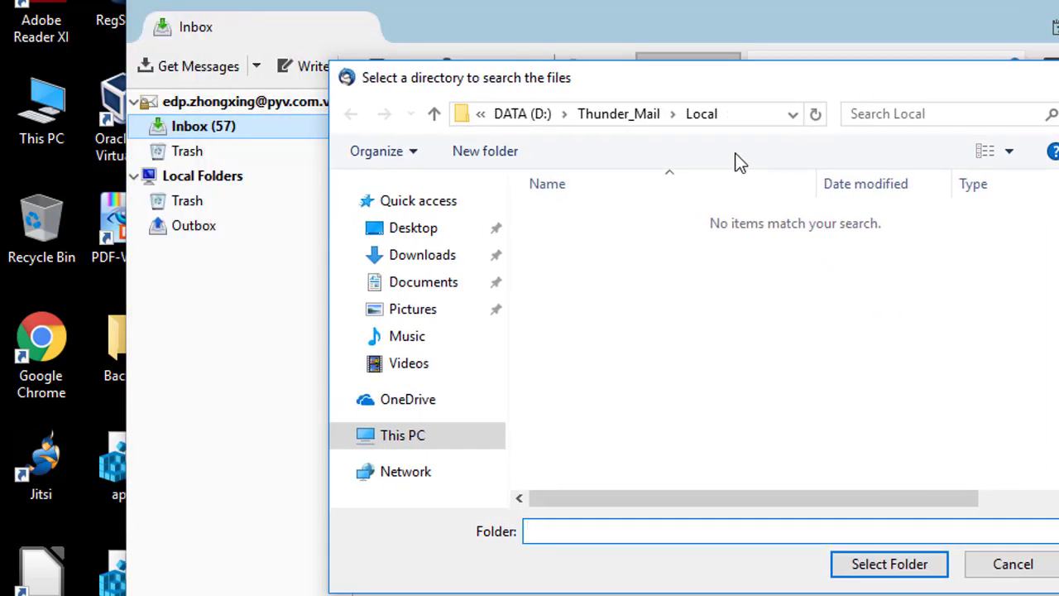
Step: Pick the account folder in D:\Windows_Live_Mail - Copy as the import source
{"action": "left_click", "coordinate": [429, 441]}
{"action": "left_click", "coordinate": [413, 437]}
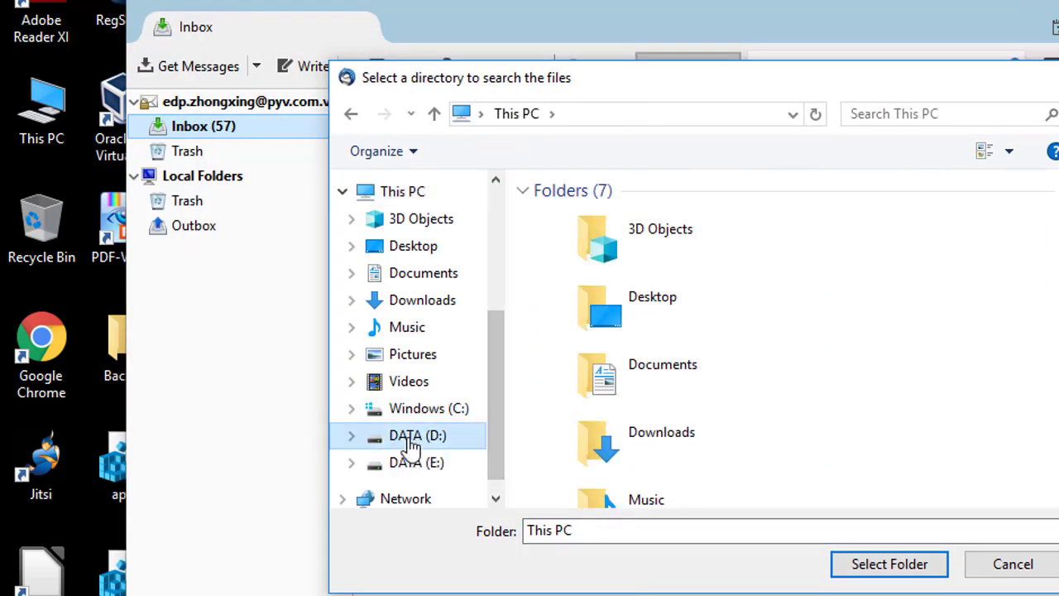
{"action": "scroll", "coordinate": [773, 382], "scroll_direction": "down", "scroll_amount": 3}
{"action": "scroll", "coordinate": [769, 393], "scroll_direction": "down", "scroll_amount": 1}
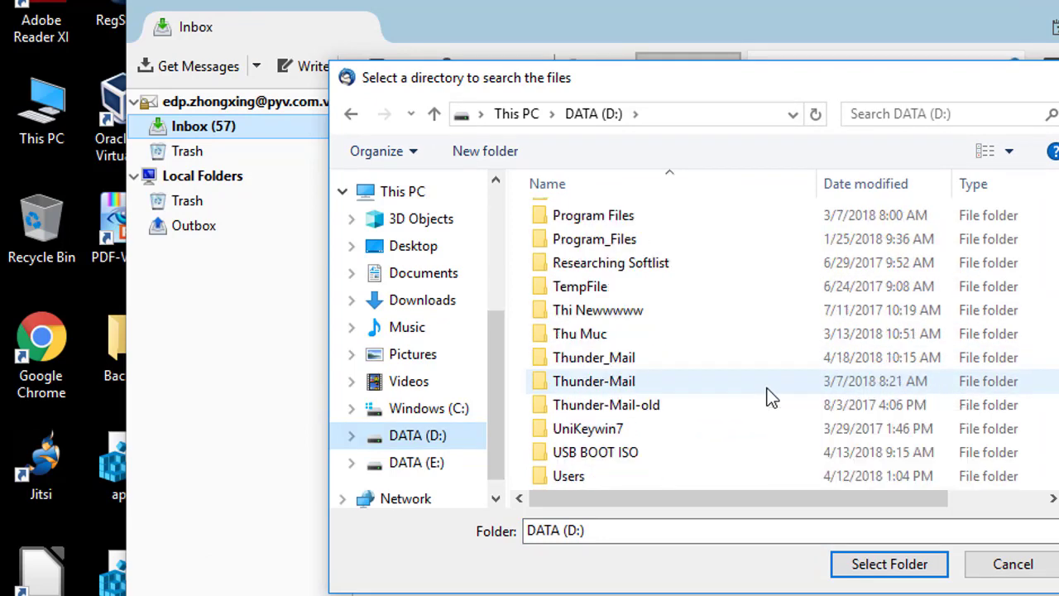
{"action": "scroll", "coordinate": [713, 425], "scroll_direction": "down", "scroll_amount": 2}
{"action": "double_click", "coordinate": [670, 455]}
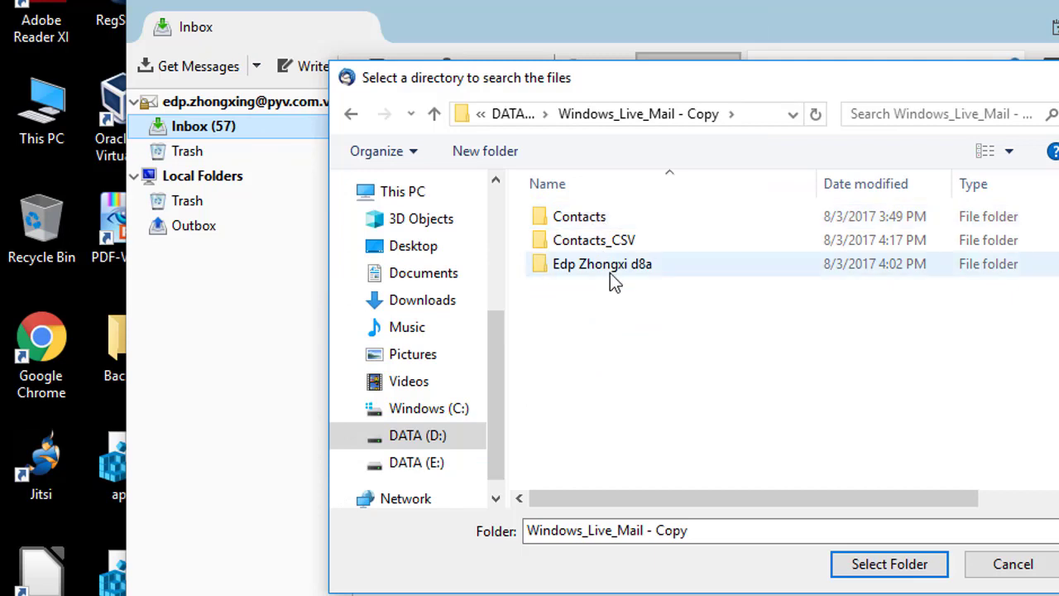
{"action": "left_click", "coordinate": [608, 271]}
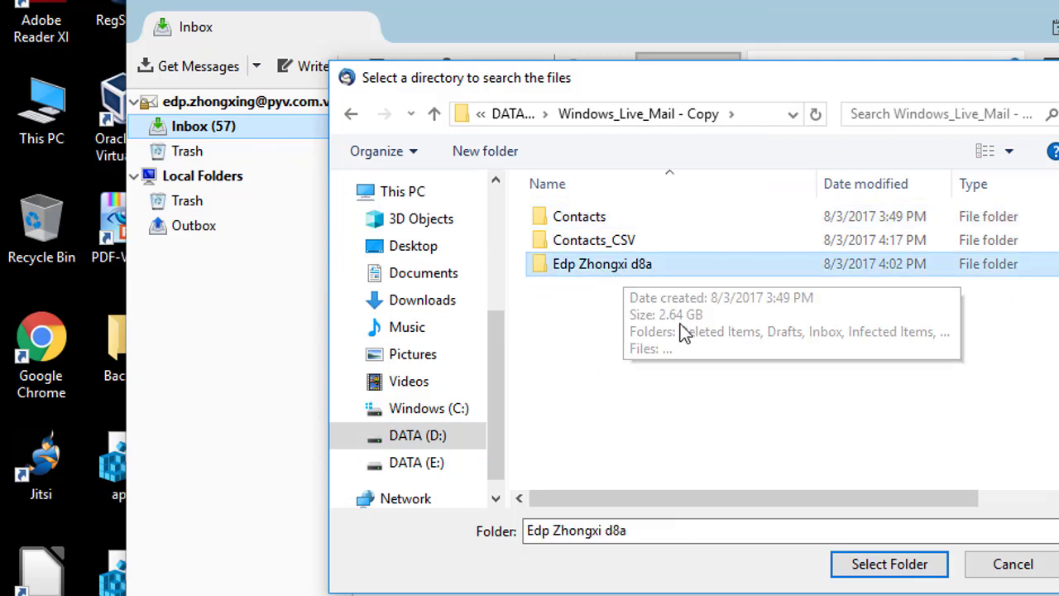
{"action": "double_click", "coordinate": [632, 266]}
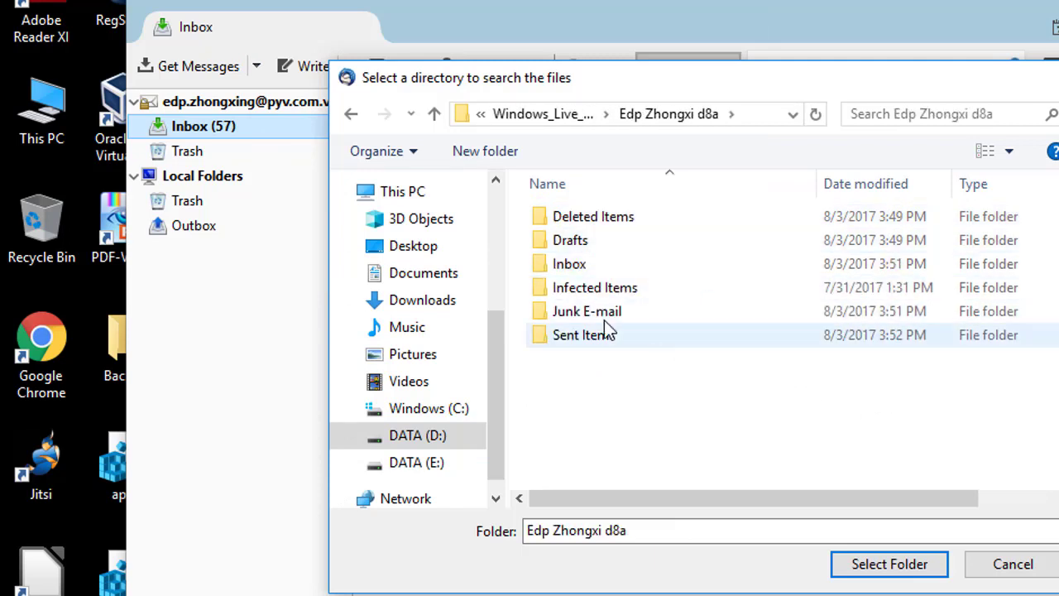
{"action": "left_click", "coordinate": [566, 265]}
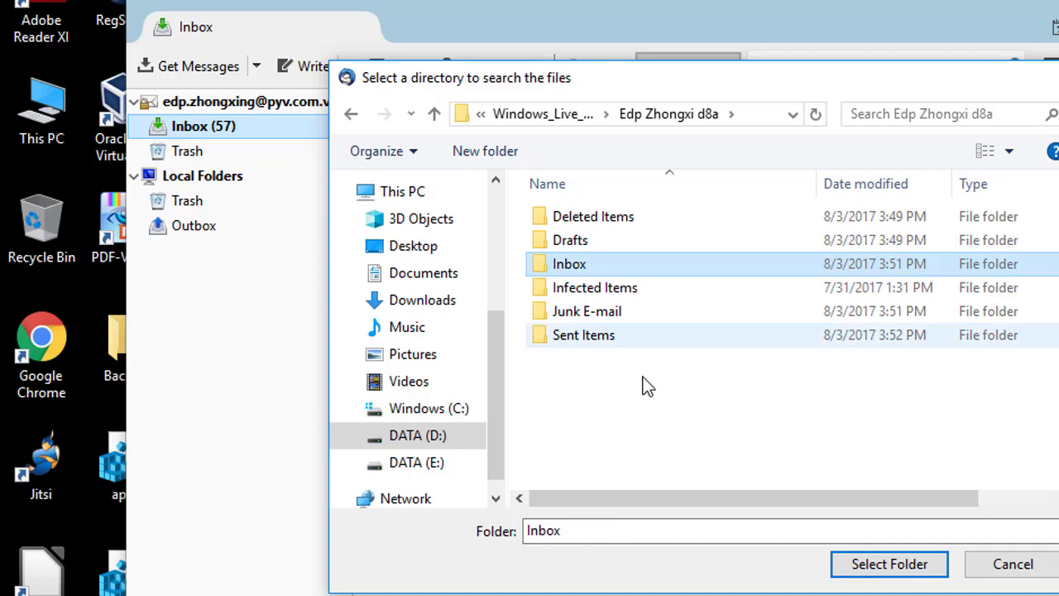
{"action": "left_click", "coordinate": [350, 114]}
{"action": "left_click", "coordinate": [637, 265]}
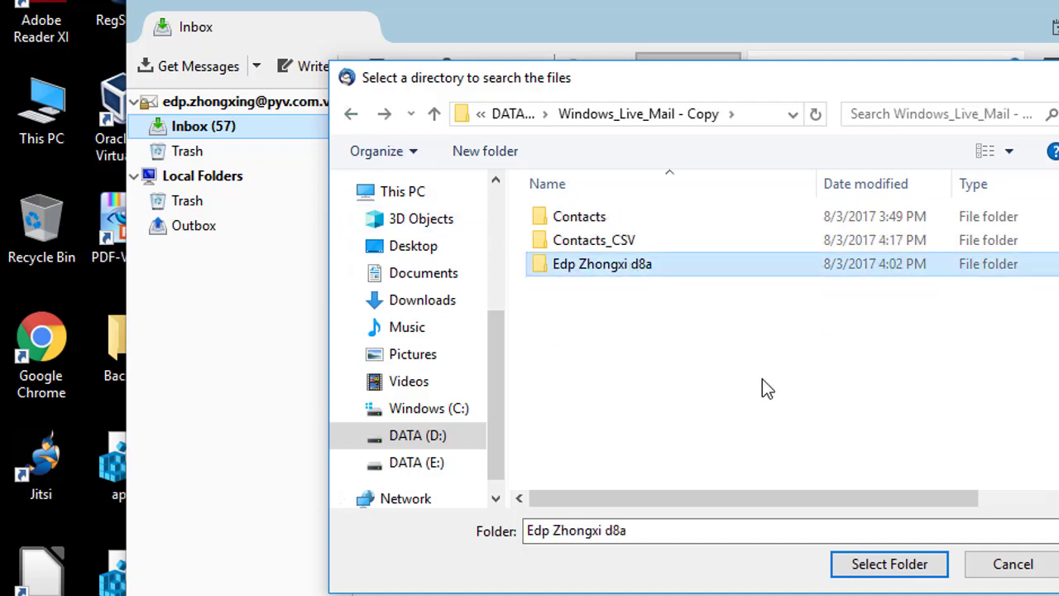
{"action": "left_click", "coordinate": [909, 571]}
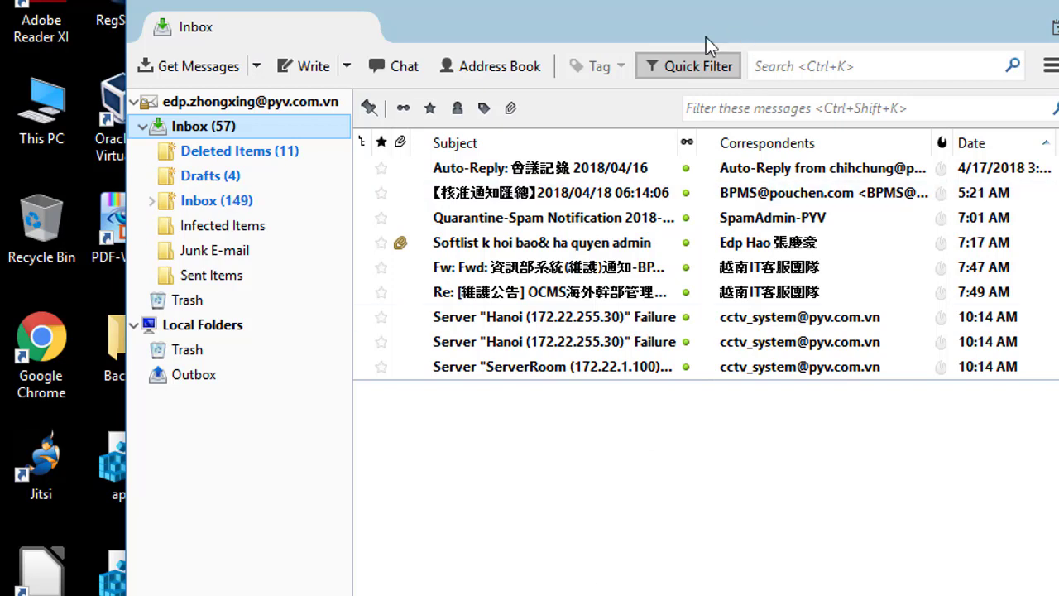
Step: Expand the imported Inbox to verify its Deleted Items, Drafts and Sent Items, then close Thunderbird
{"action": "left_click", "coordinate": [151, 201]}
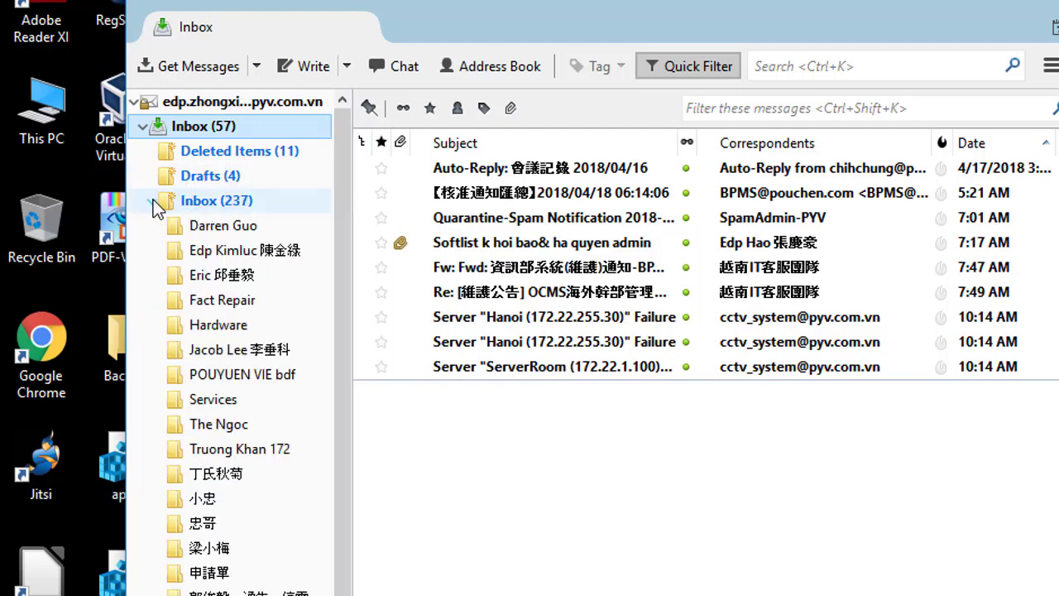
{"action": "left_click", "coordinate": [152, 201]}
{"action": "left_click", "coordinate": [152, 201]}
{"action": "left_click", "coordinate": [152, 201]}
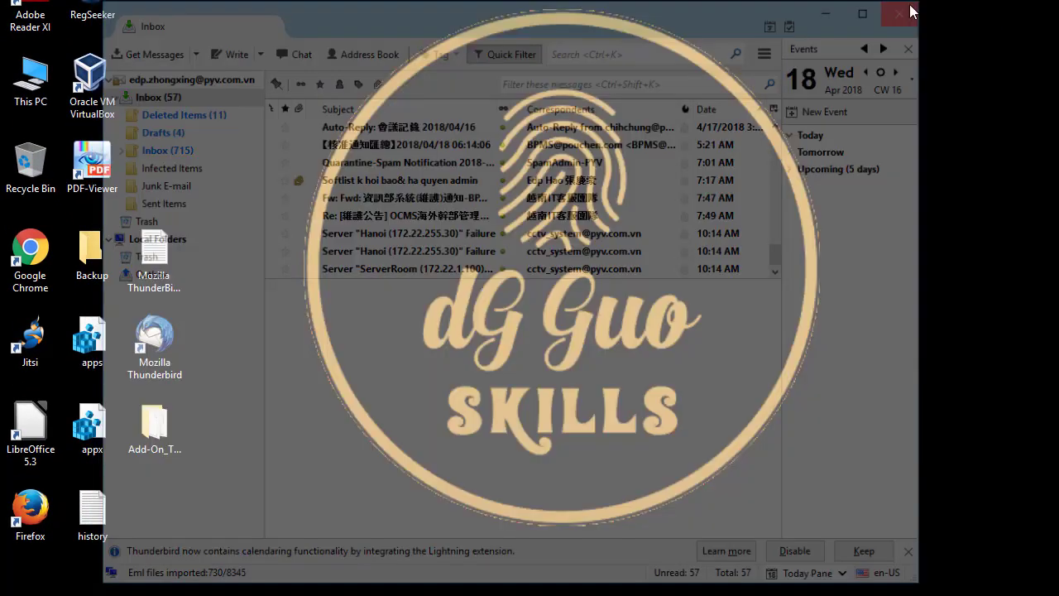
{"action": "left_click", "coordinate": [910, 10]}
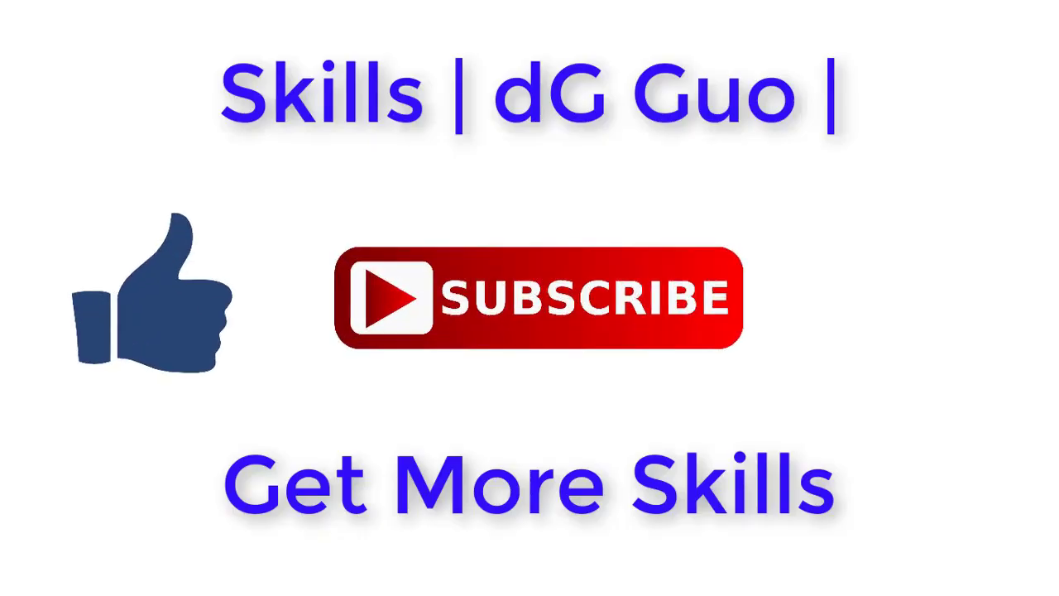